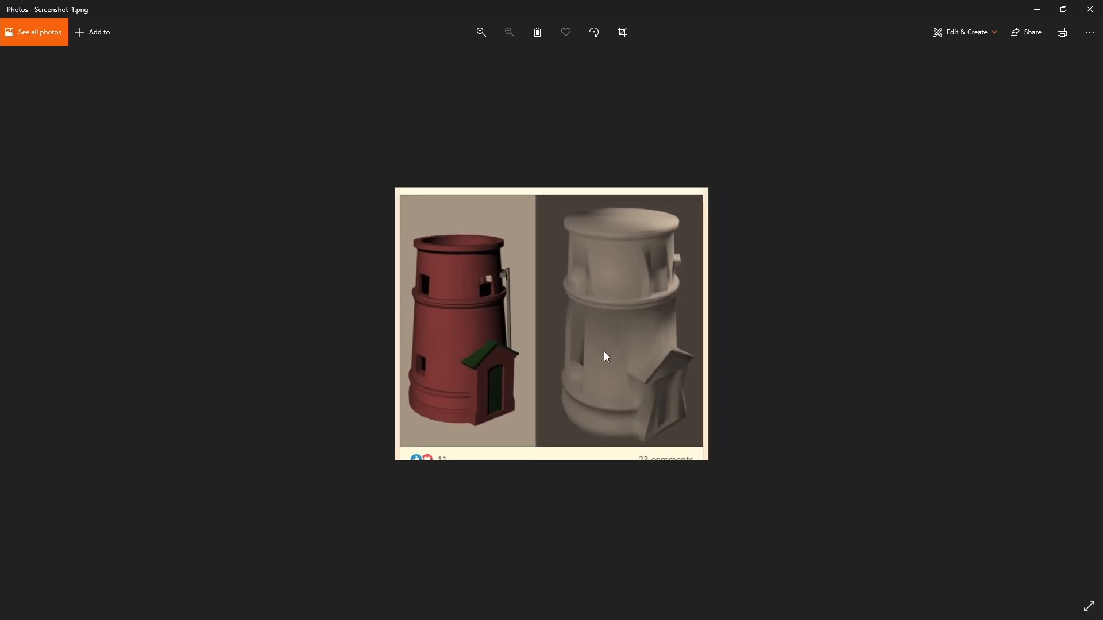
Enlarge the lighthouse reference picture in Photos to 200% and turn off Auto Smooth for the Circle mesh in Blender
scroll(604, 356, up, 2)
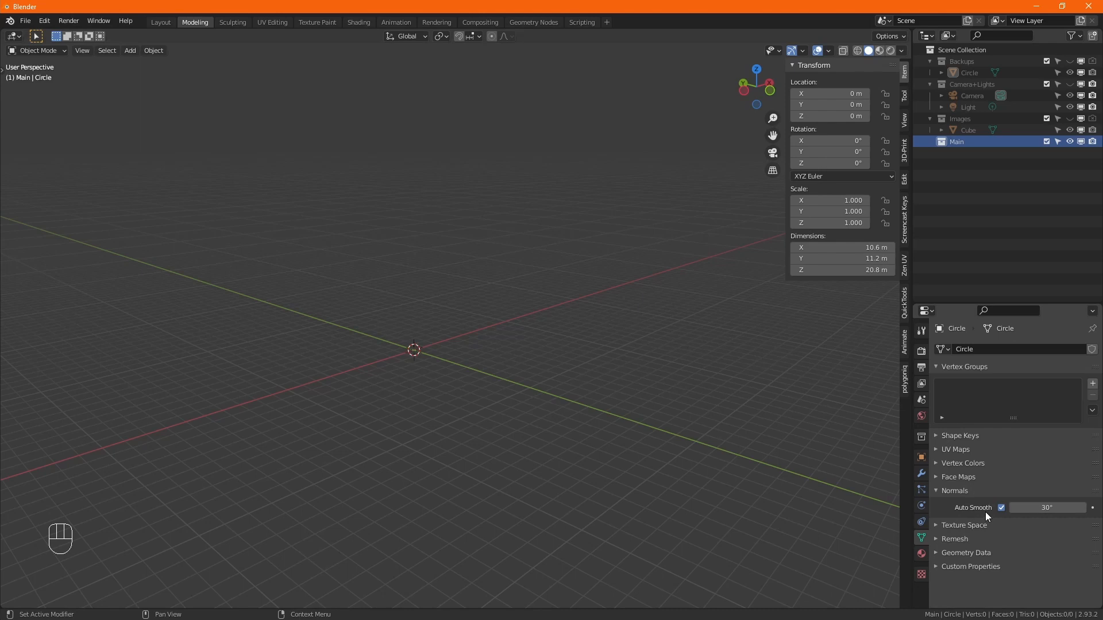
click(1001, 507)
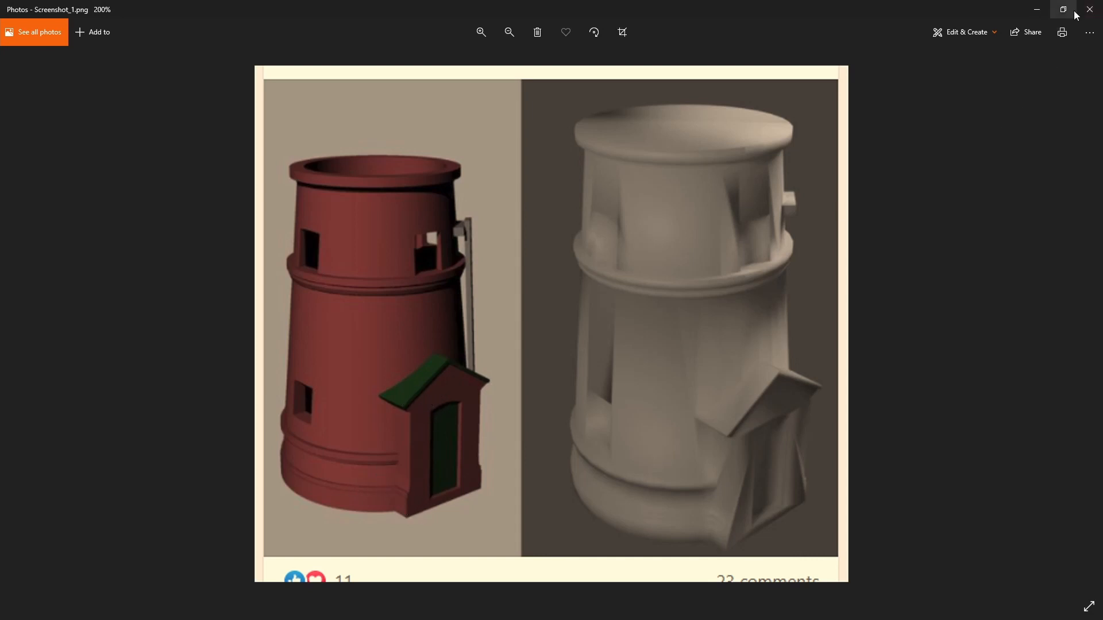
click(1036, 9)
Add a mesh circle with 64 vertices and a radius of 5 m at the world origin
middle_drag(487, 366, 505, 386)
alt+middle_click(488, 352)
scroll(487, 352, up, 1)
key(shift+a)
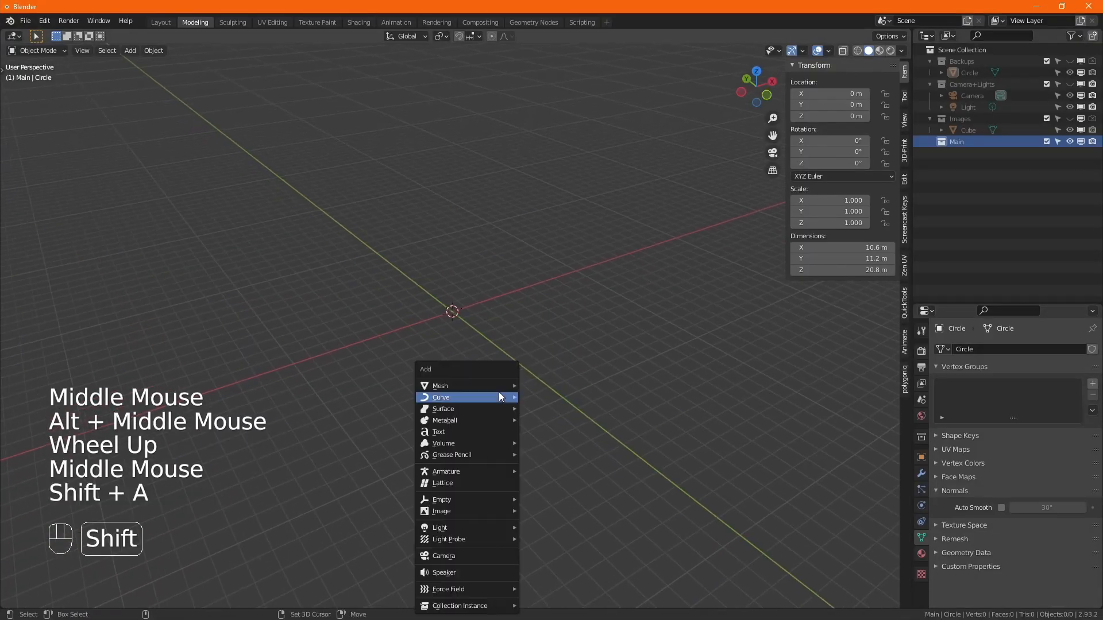
mouse_move(490, 383)
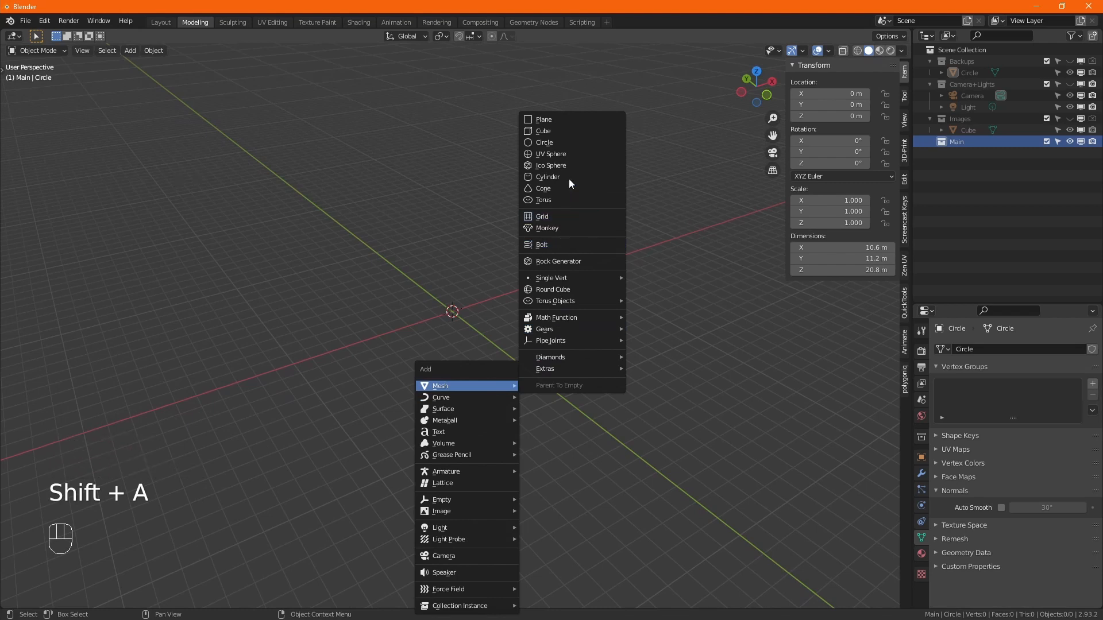
click(575, 144)
alt+middle_drag(443, 385, 344, 454)
scroll(109, 480, up, 2)
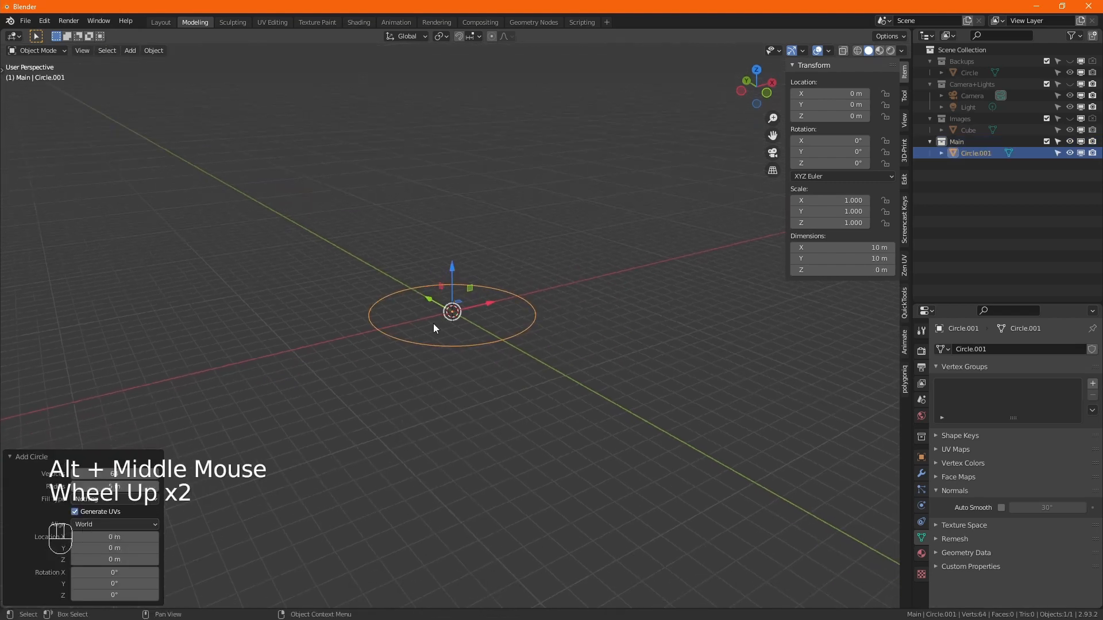
click(115, 487)
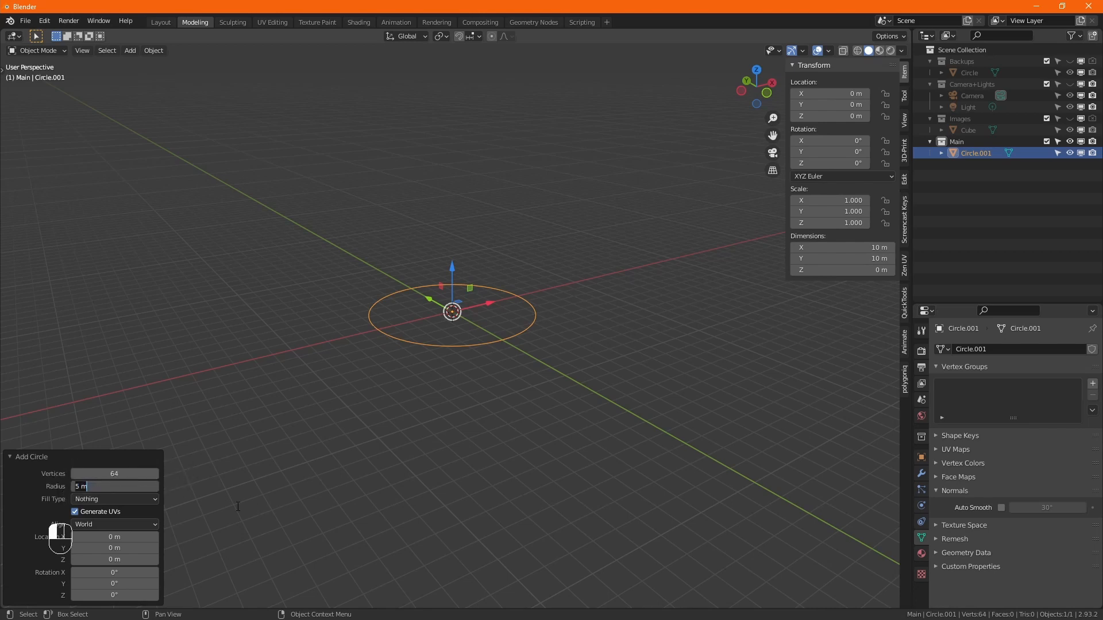
key(Return)
Extrude all of the circle's vertices straight up by about 8.34 m in Edit Mode to form a cylinder wall
key(Tab)
scroll(500, 315, down, 3)
scroll(500, 316, up, 2)
scroll(500, 316, down, 1)
scroll(499, 315, up, 5)
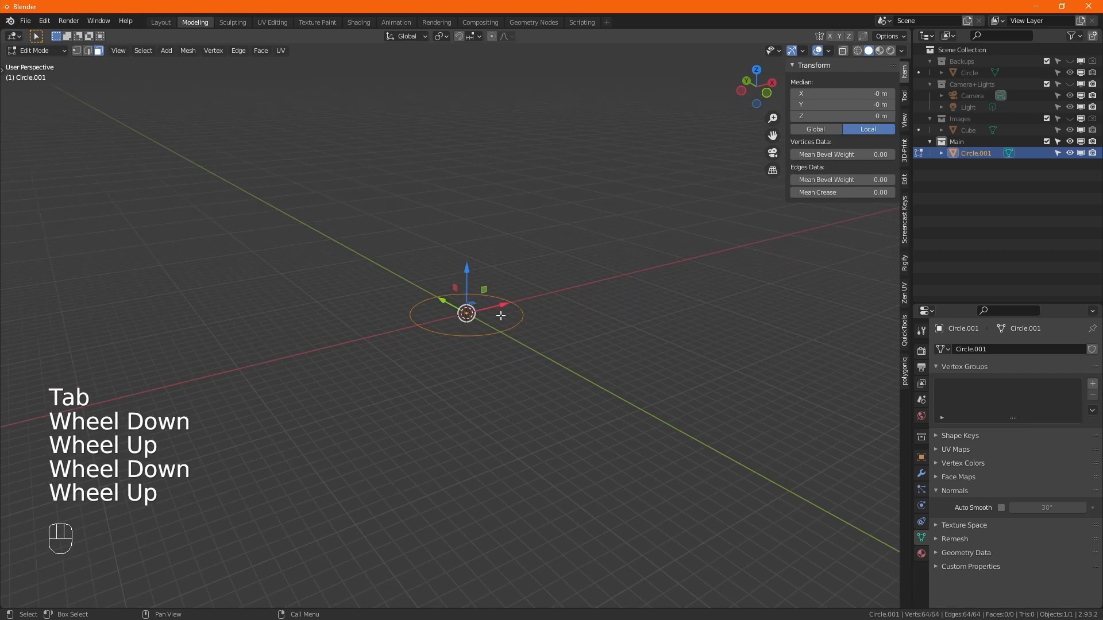
key(1)
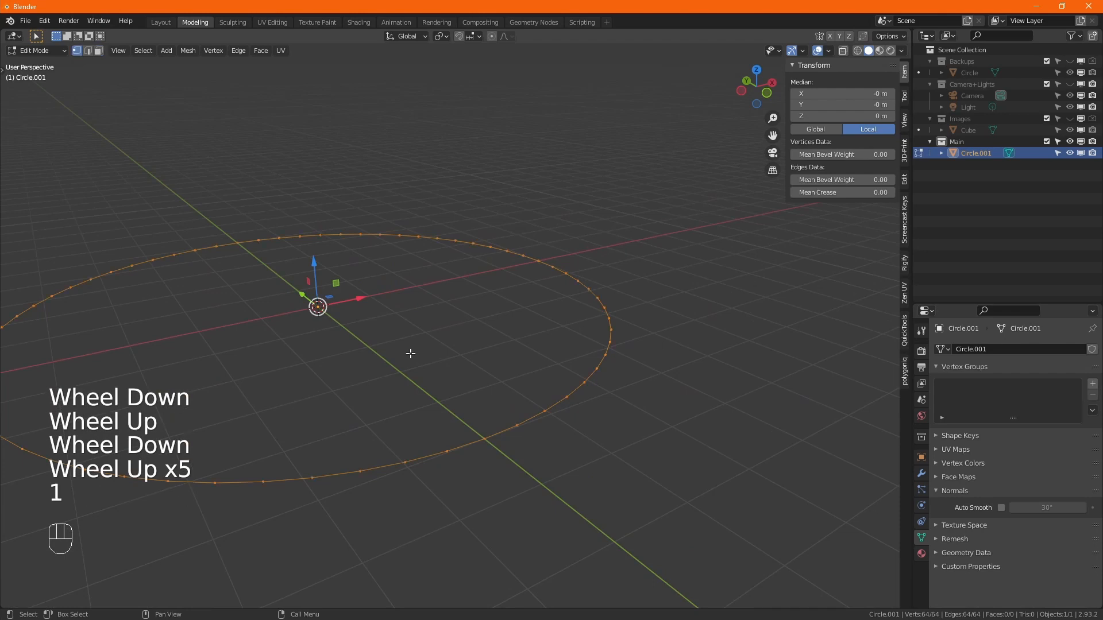
middle_drag(407, 352, 519, 374)
scroll(521, 378, down, 2)
scroll(521, 377, down, 1)
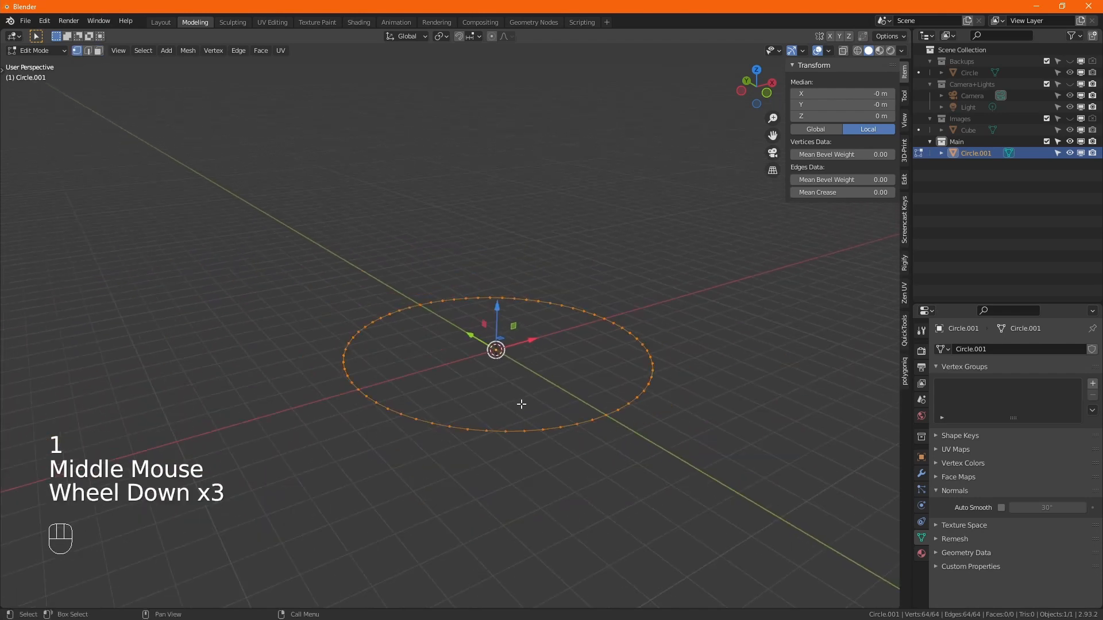
key(e)
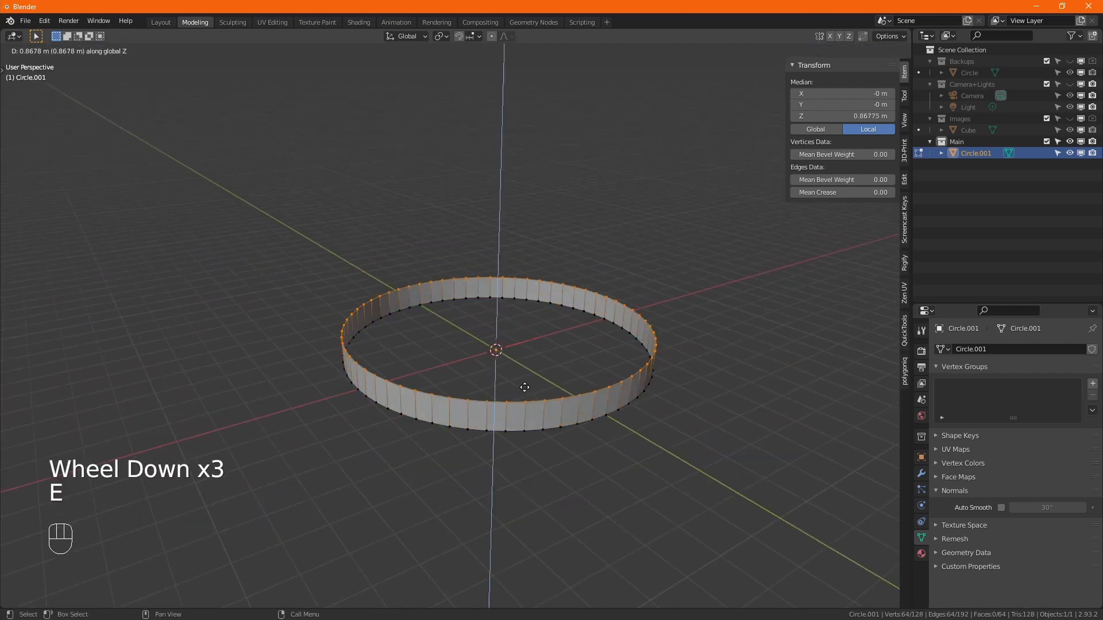
click(578, 143)
scroll(580, 144, down, 8)
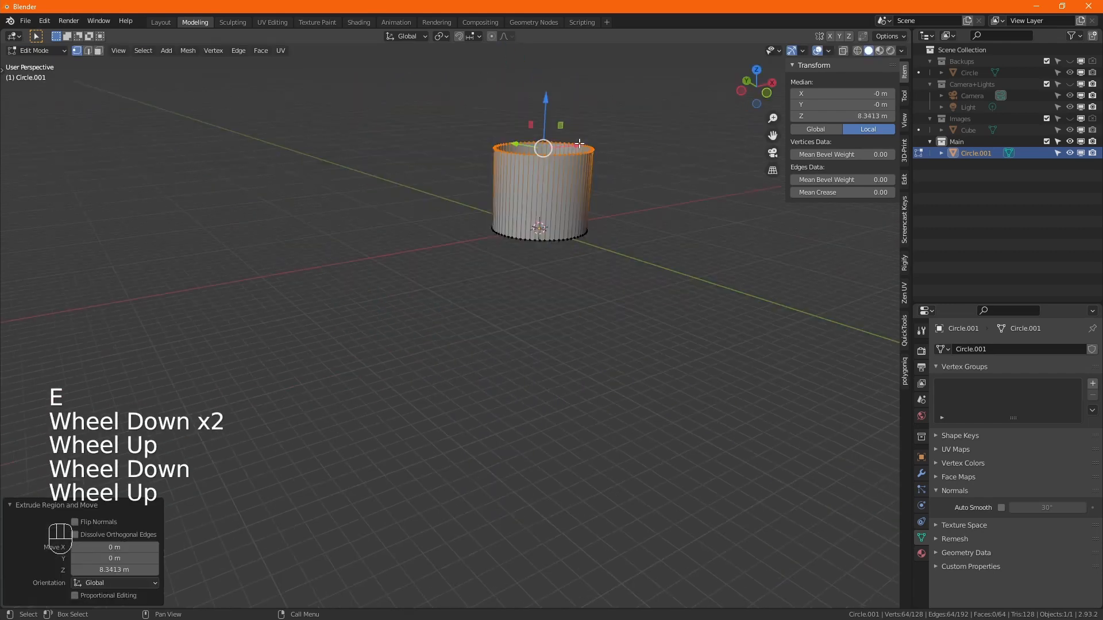
Raise the cylinder's top ring by about 11.4 m along Z and scale it to about 0.742 to taper the tower
middle_drag(582, 146, 504, 311)
scroll(475, 317, up, 1)
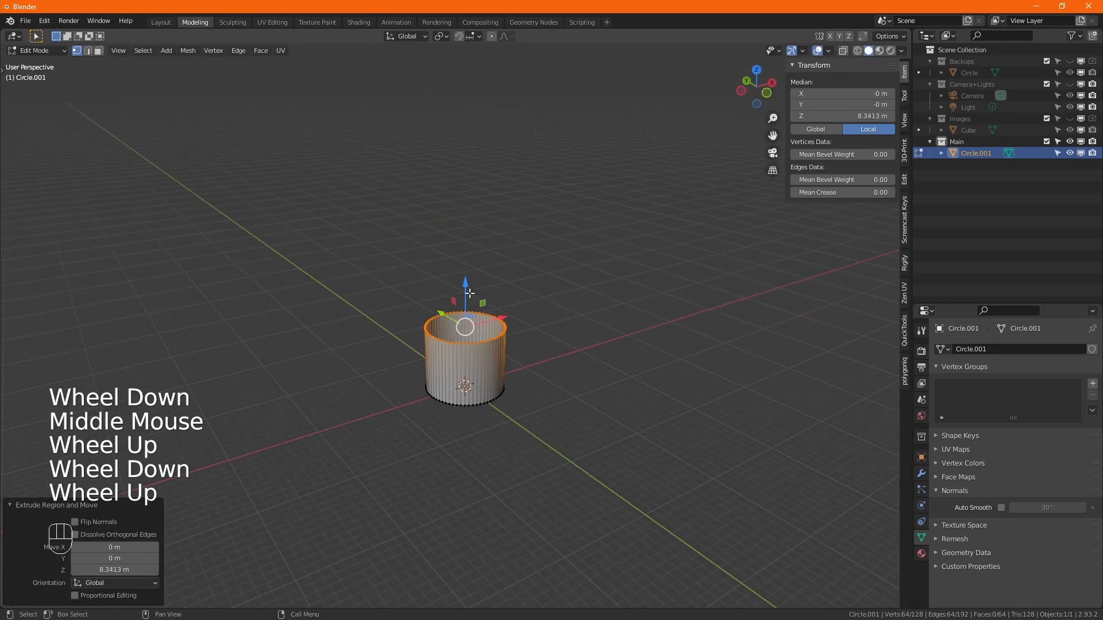
scroll(470, 296, up, 2)
drag(465, 303, 486, 167)
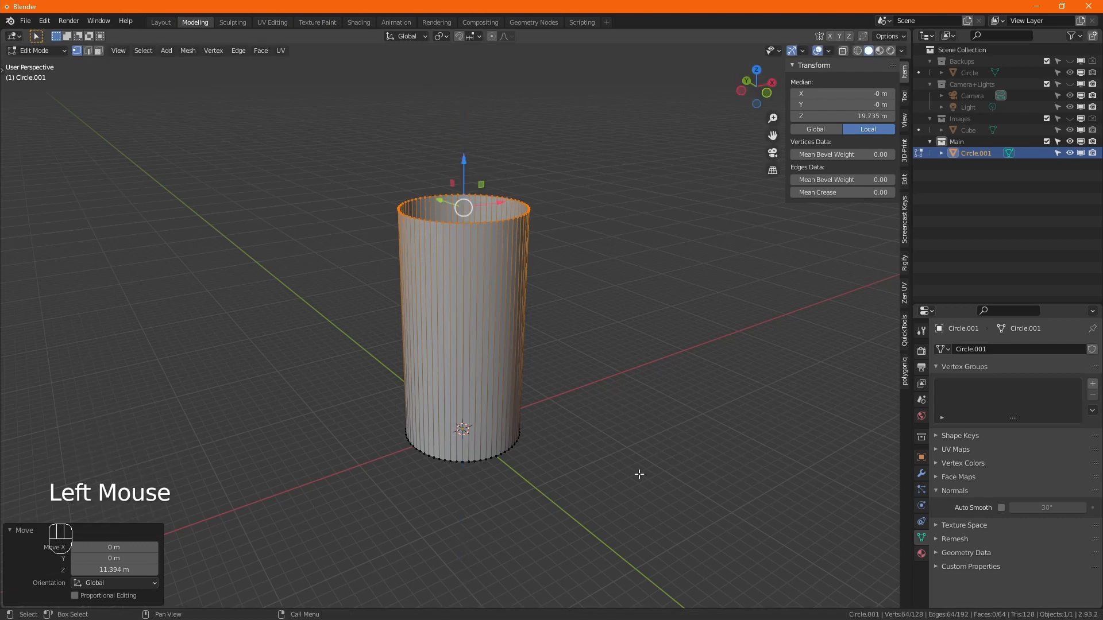
key(s)
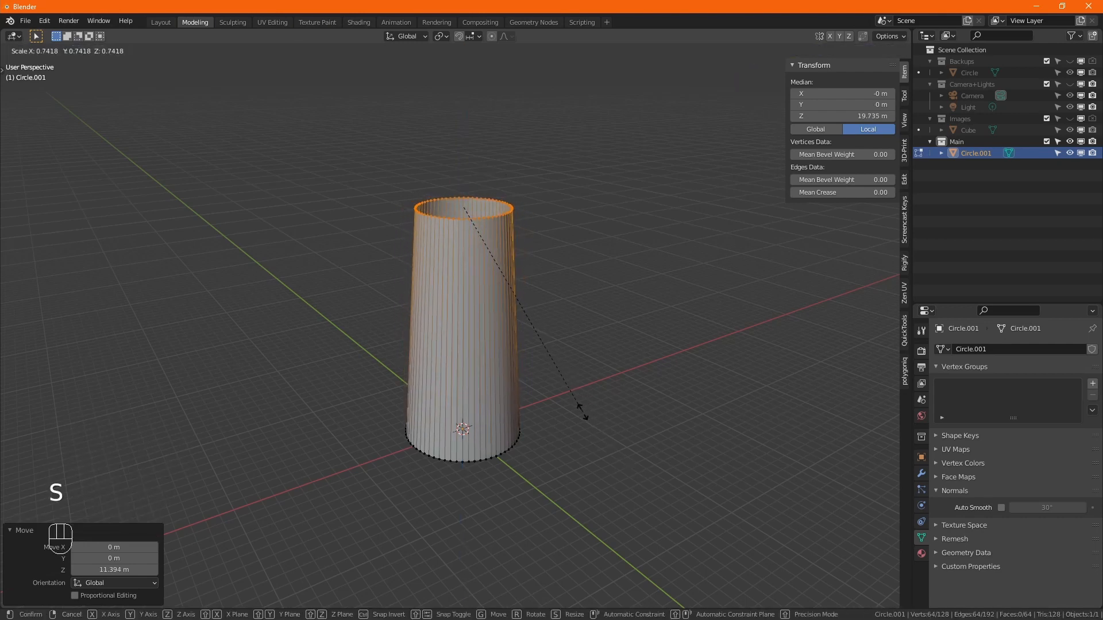
click(582, 412)
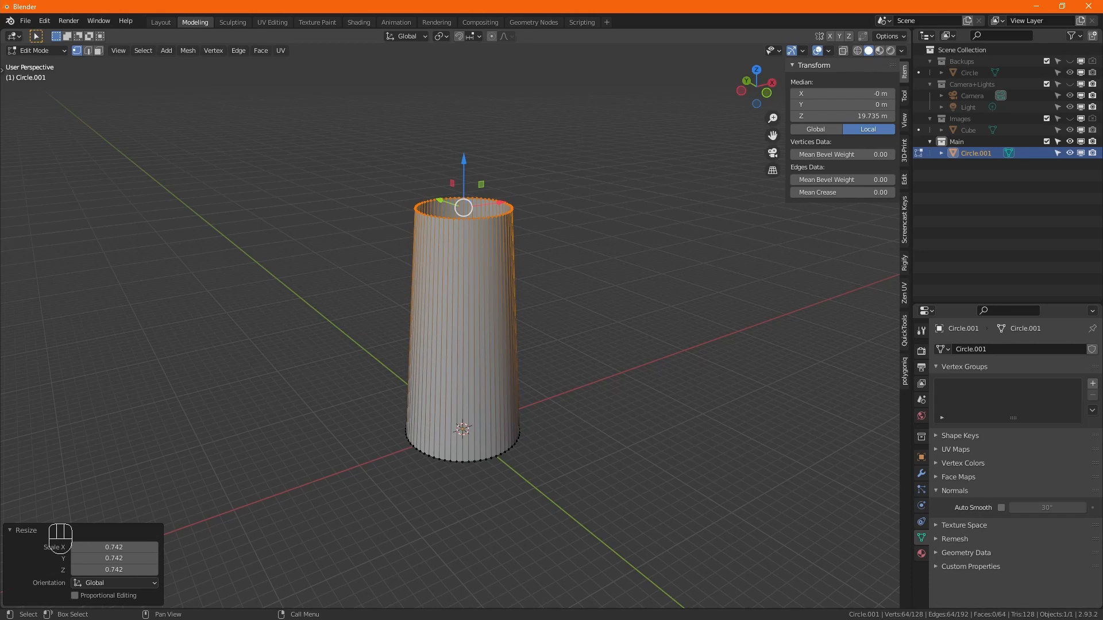
Check the lighthouse reference picture in Photos, and add a horizontal loop cut in Blender at about 14.5 m height on the tower
key(alt+Tab)
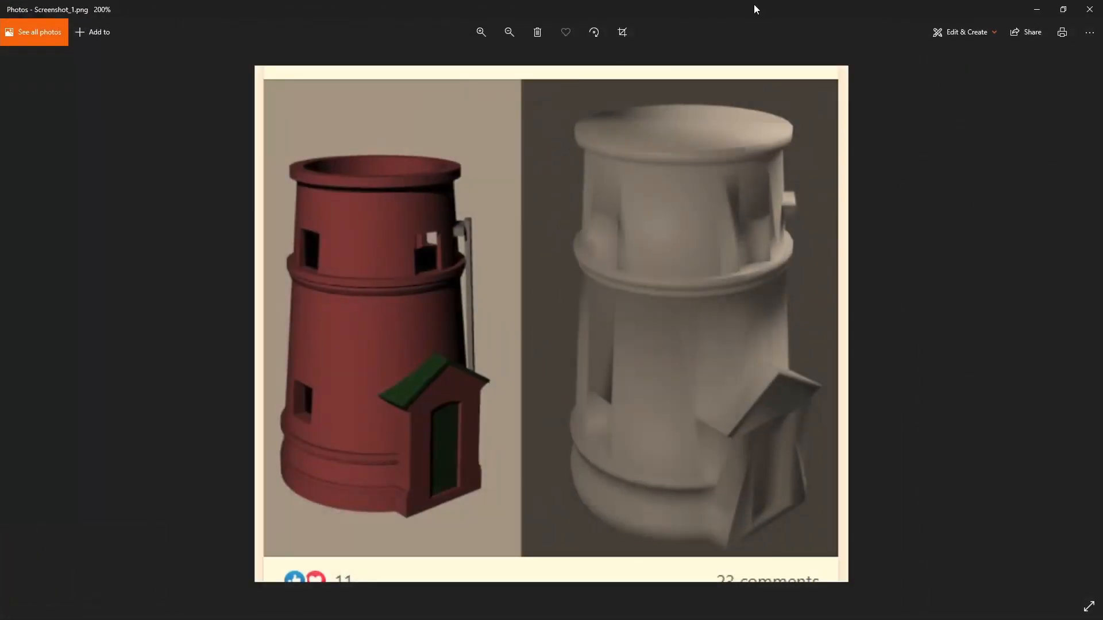
key(alt+Tab)
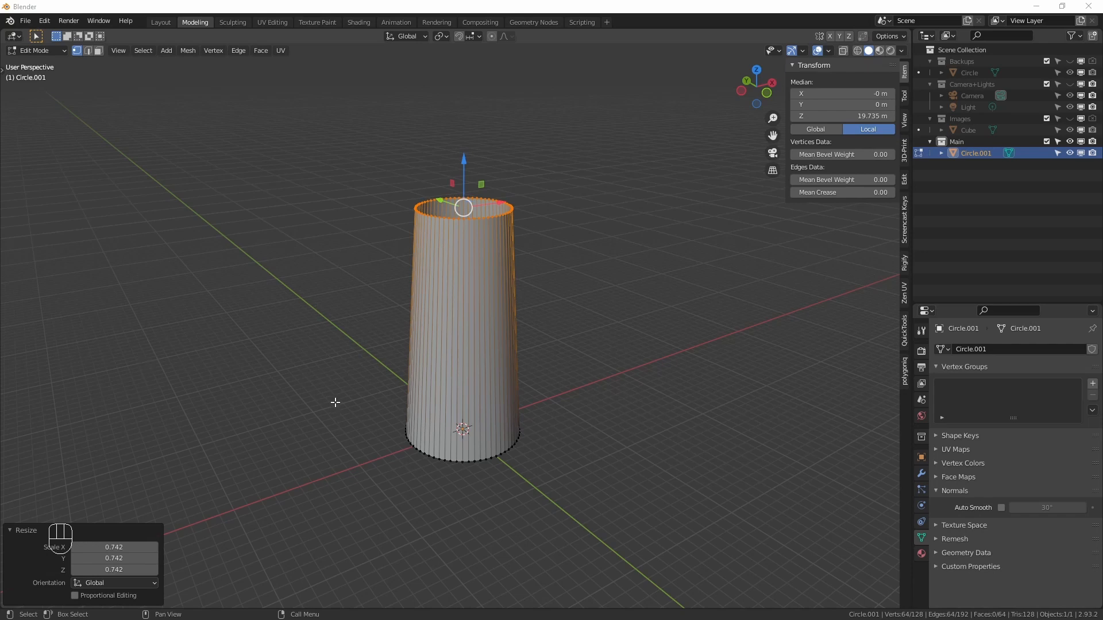
scroll(444, 400, up, 1)
alt+middle_click(444, 401)
alt+scroll(444, 401, up, 1)
alt+middle_click(444, 401)
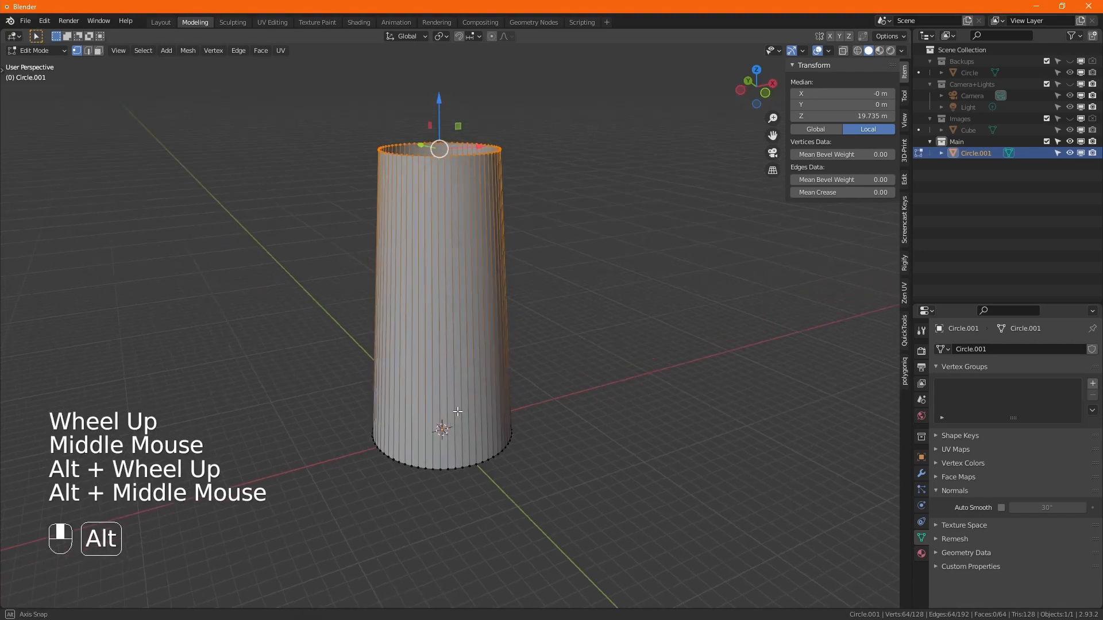
key(ctrl+r)
click(485, 305)
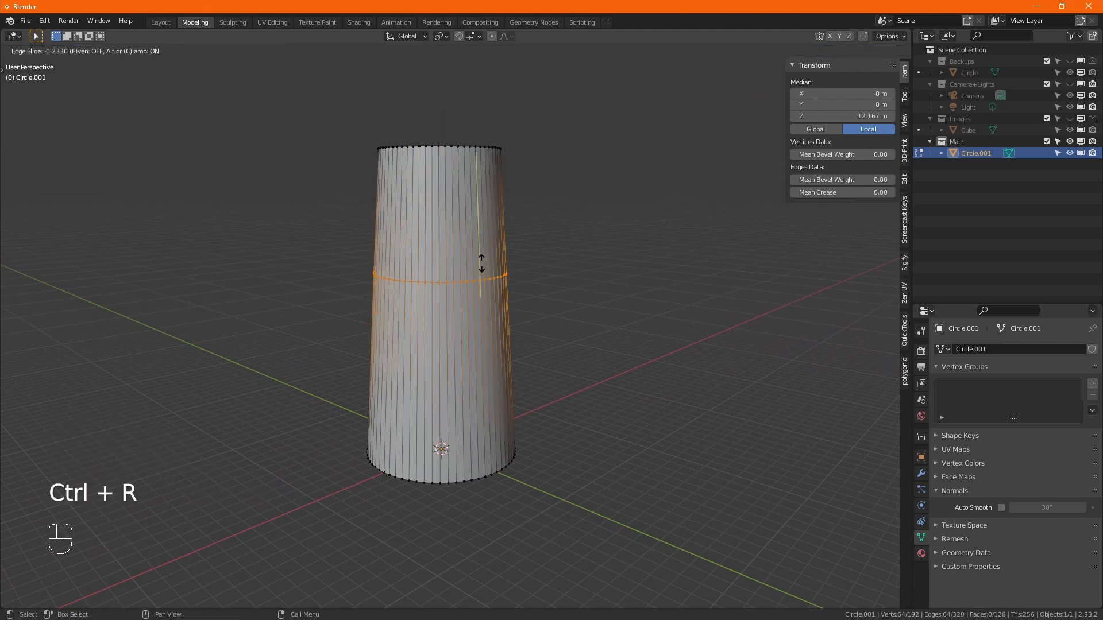
click(484, 234)
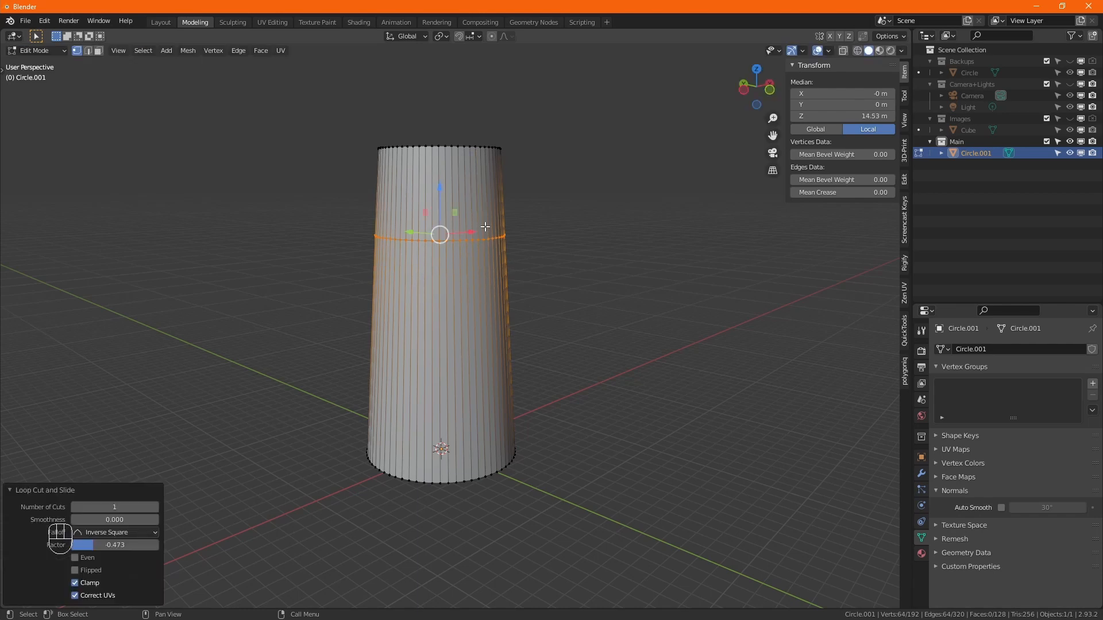
Add two horizontal loop cuts to the lower part of the tower at heights of about 4.26 m and 7.01 m
key(ctrl)
key(ctrl+r)
click(457, 358)
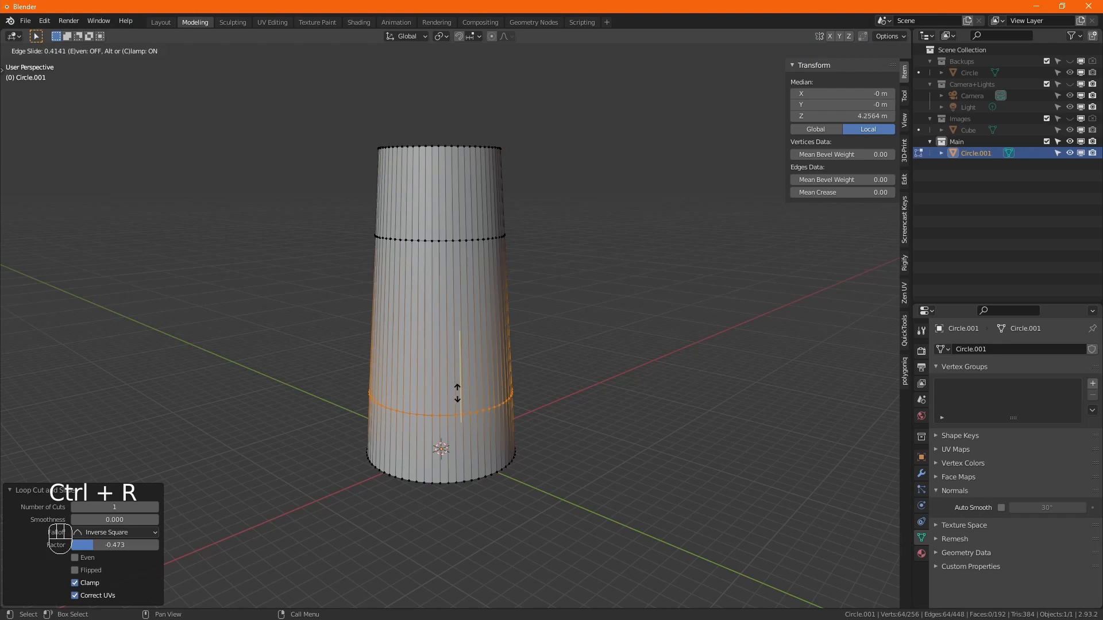
click(458, 393)
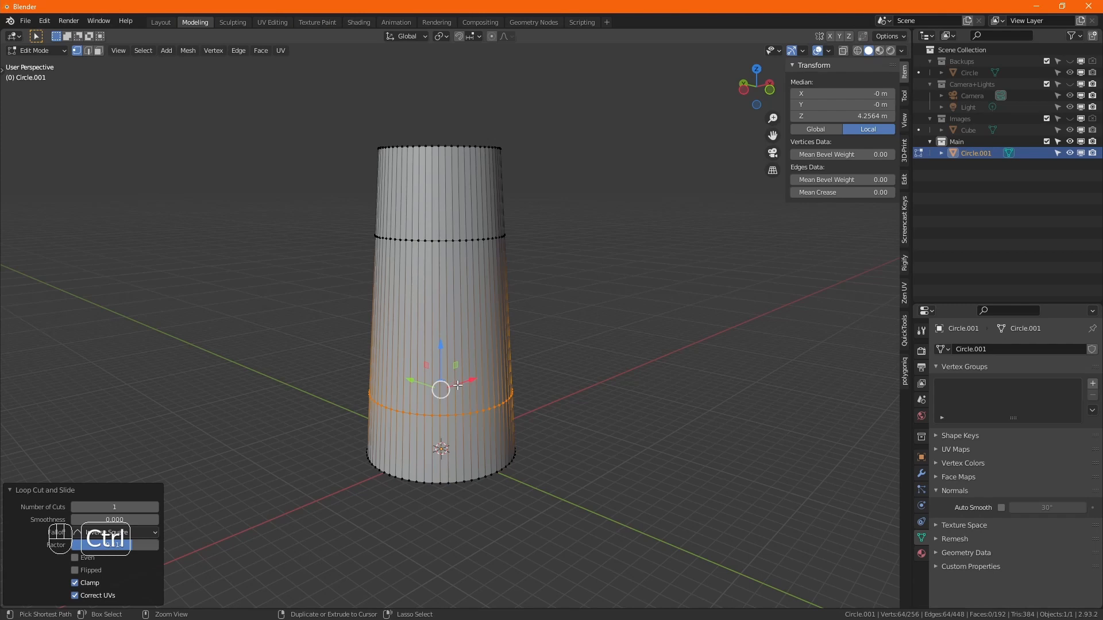
key(ctrl+r)
click(450, 328)
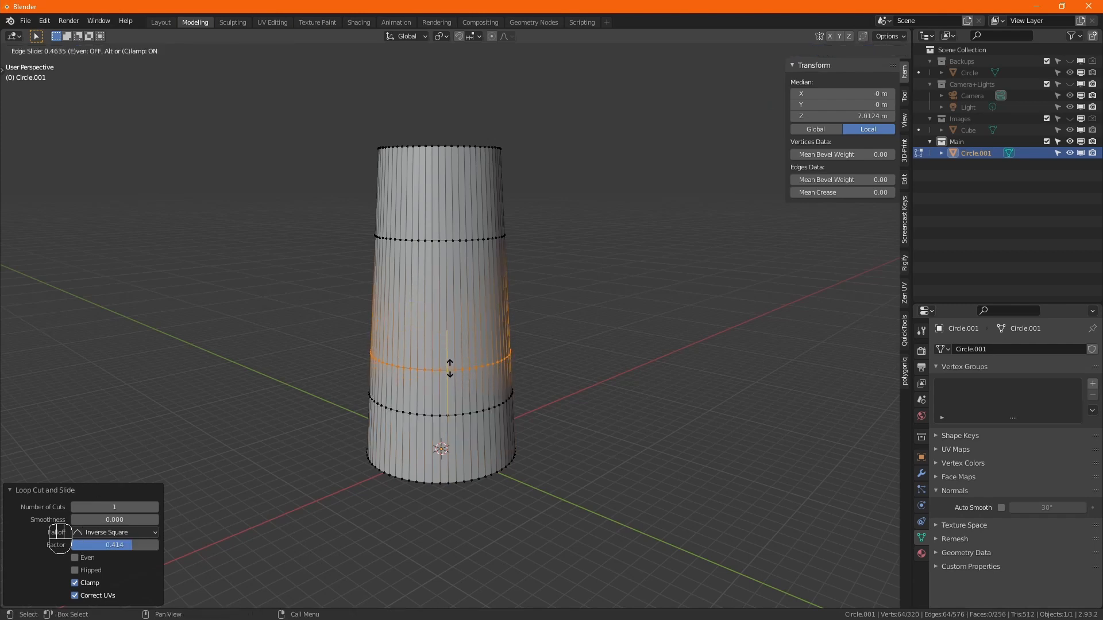
click(449, 369)
Add a horizontal loop cut in the tower's uppermost section at about 16.9 m height
key(ctrl+r)
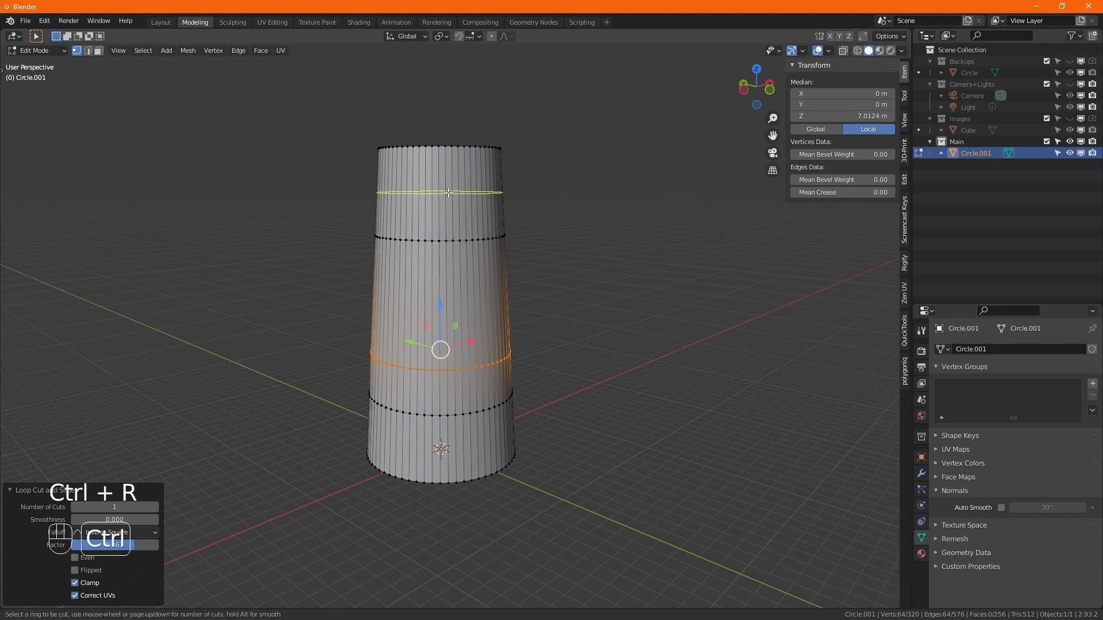
click(450, 190)
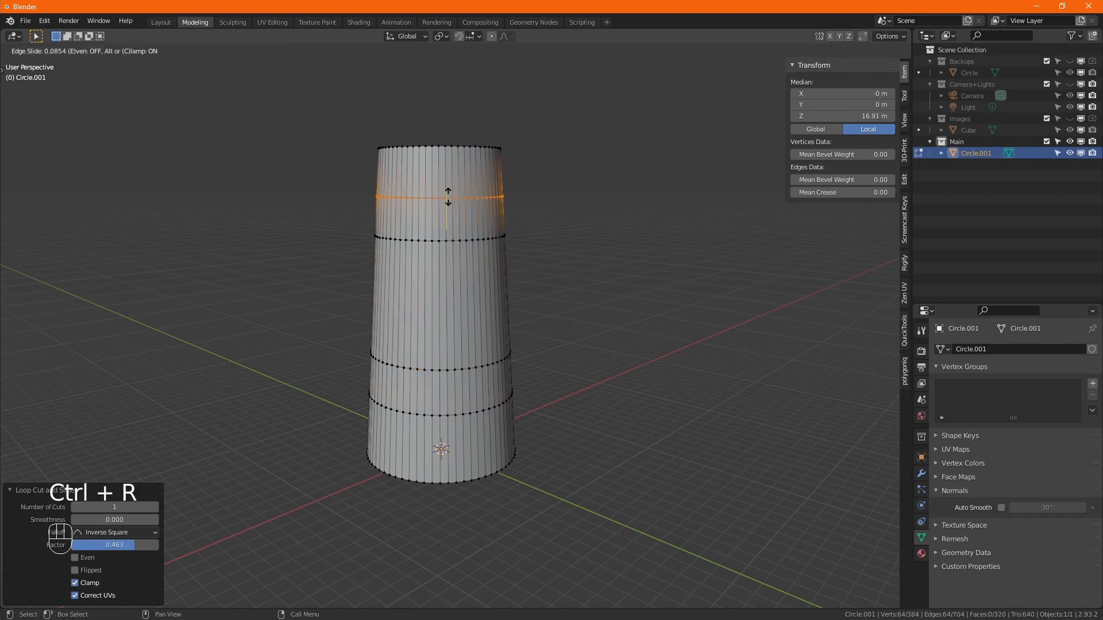
click(448, 197)
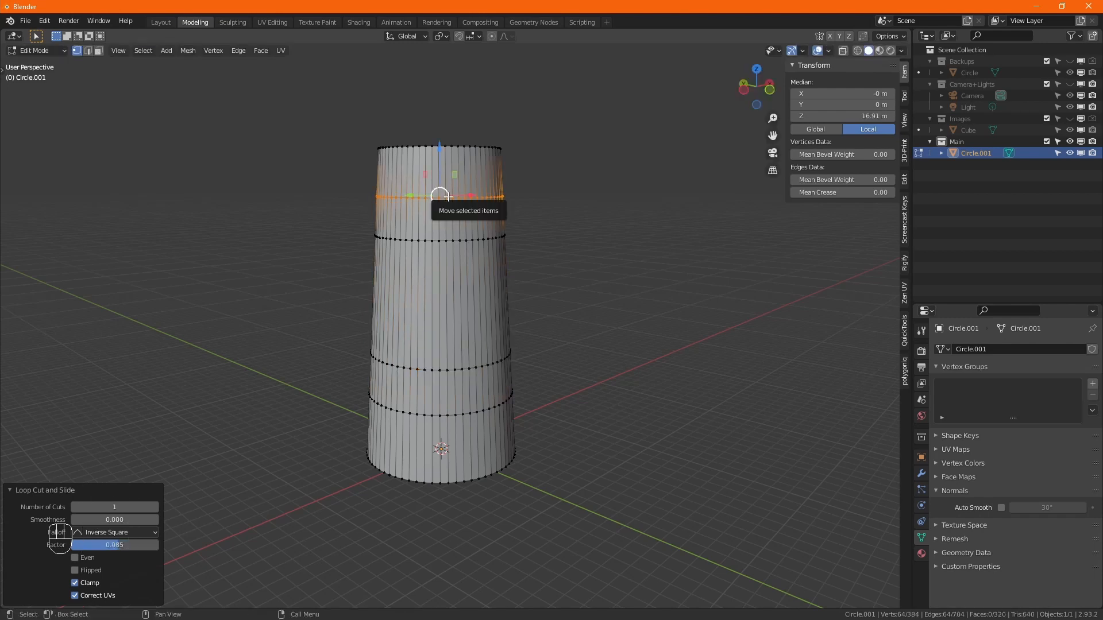
Show the tower in front orthographic view with face selection mode and X-ray enabled
key(KP_1)
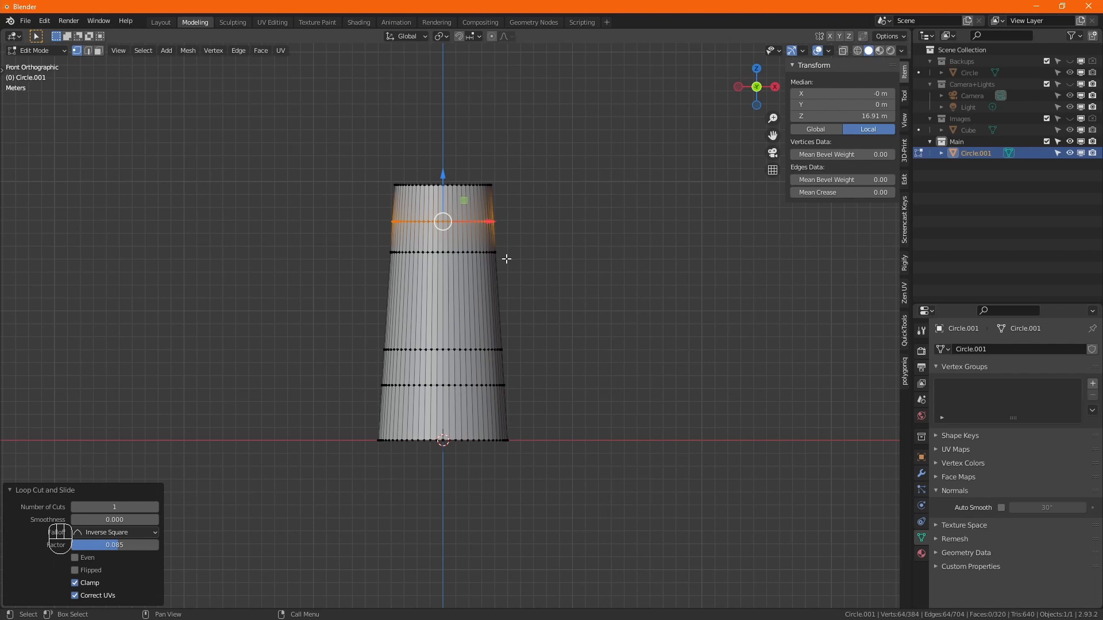
key(3)
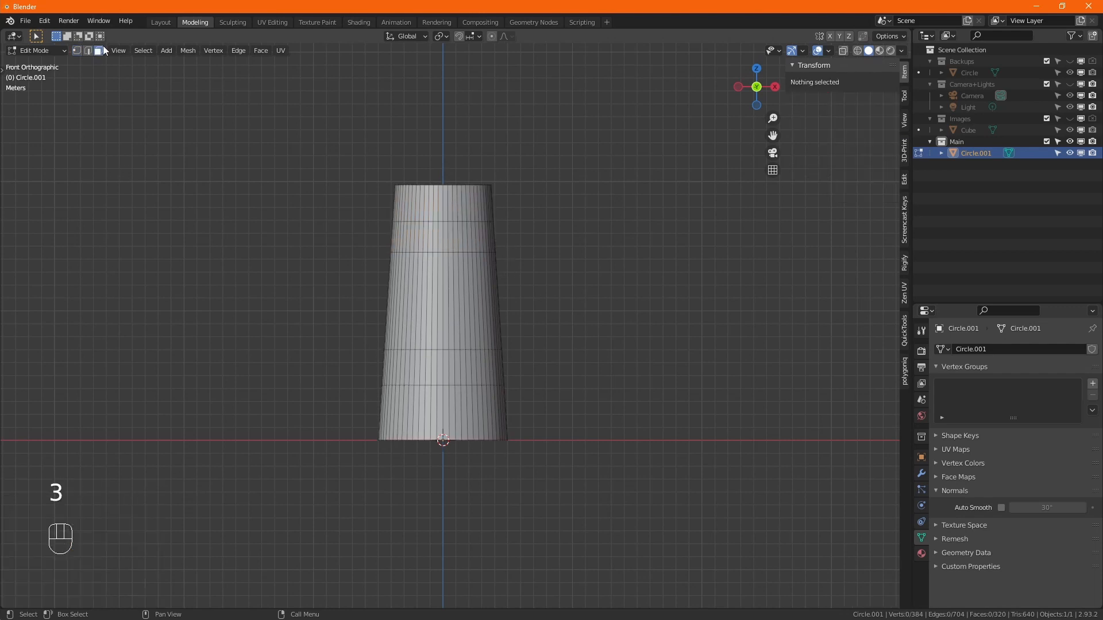
key(alt+z)
scroll(458, 301, up, 3)
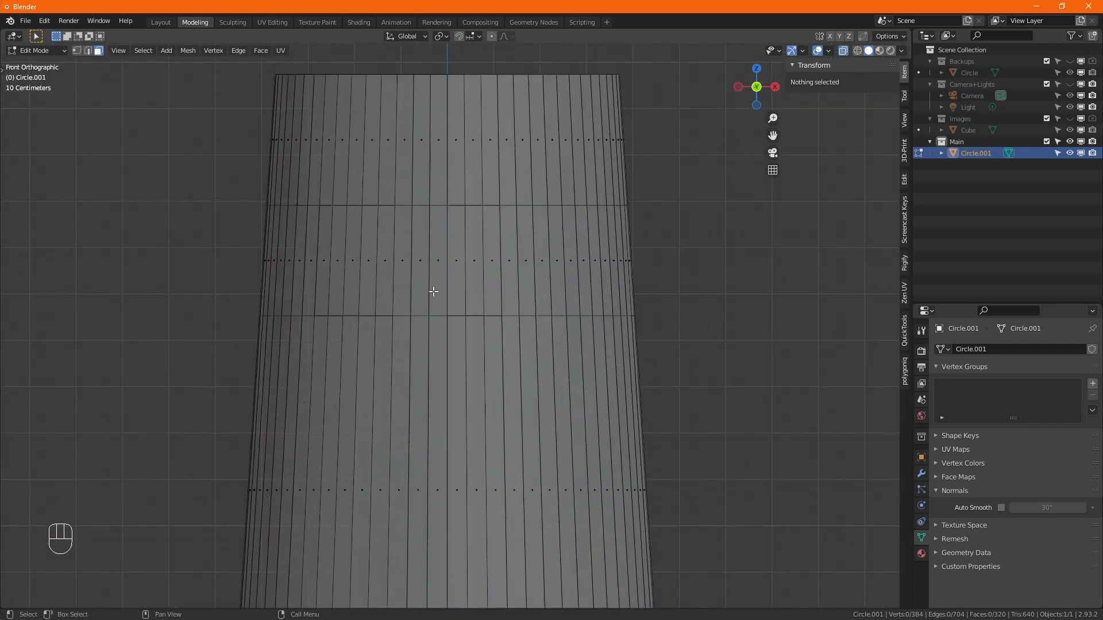
scroll(433, 292, down, 2)
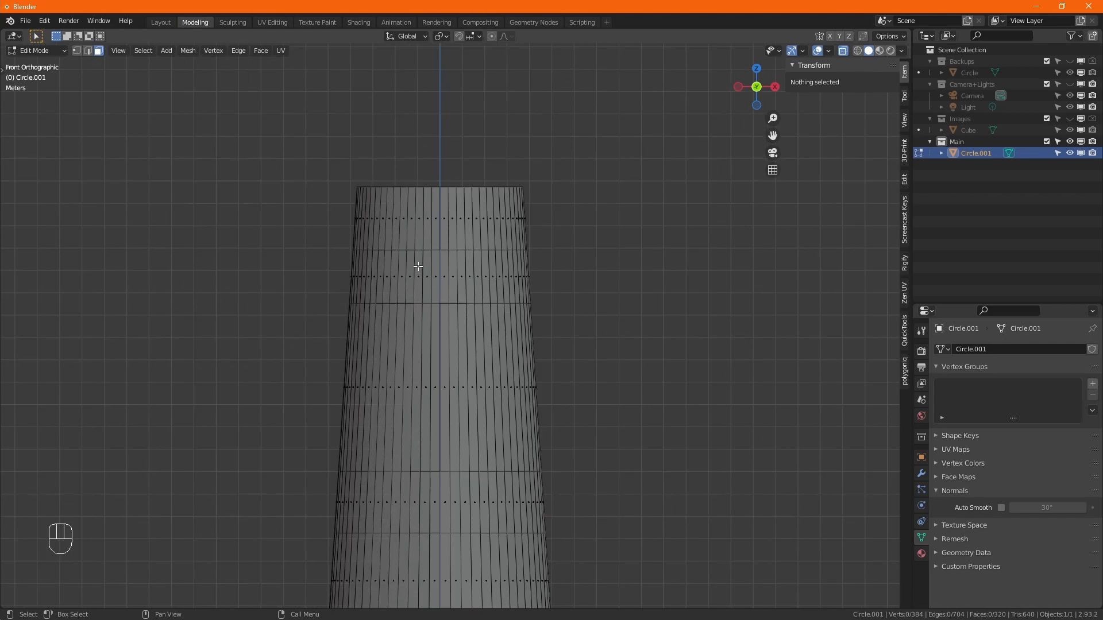
drag(418, 267, 454, 292)
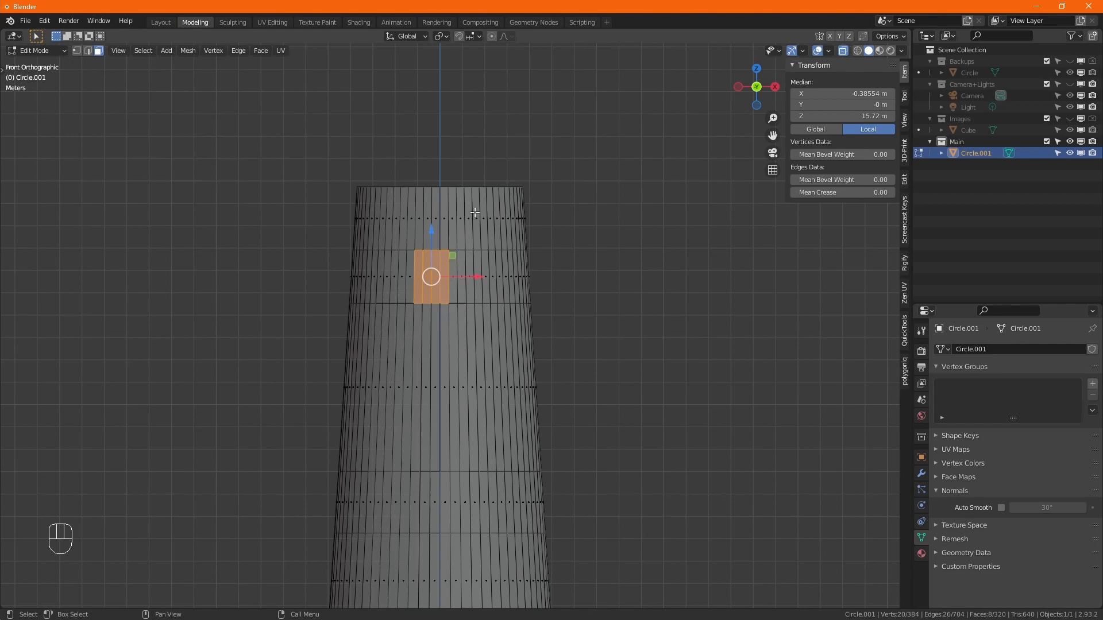
middle_drag(476, 212, 507, 300)
scroll(507, 287, up, 1)
click(507, 243)
scroll(348, 247, up, 1)
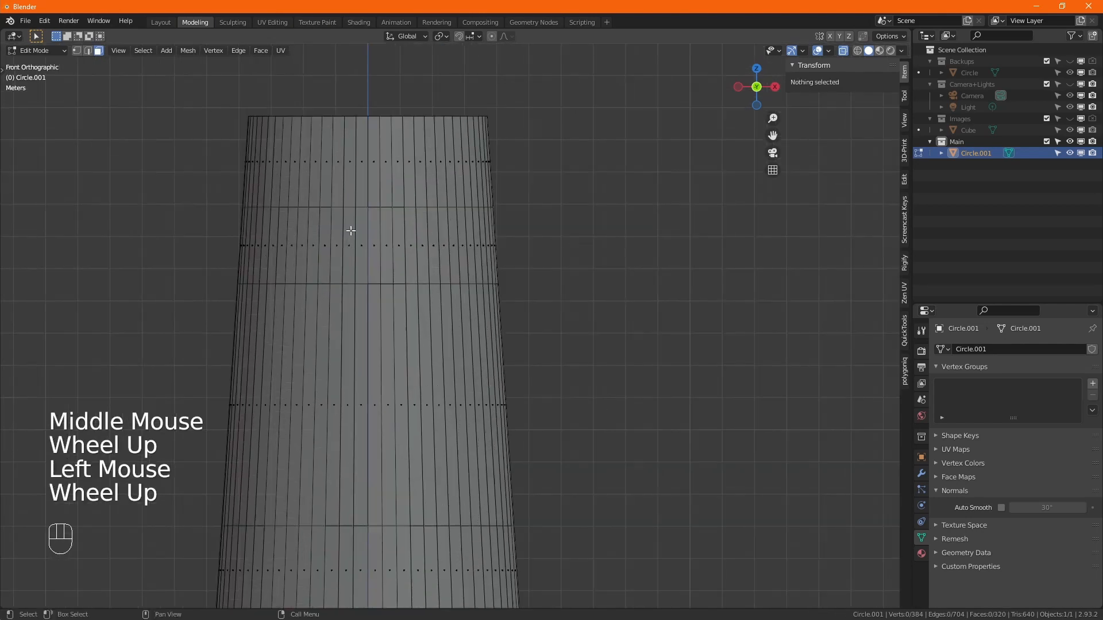
Delete the four central faces on both front and back in the tower's upper and lower window bands
drag(355, 225, 385, 271)
shift+drag(344, 233, 396, 254)
middle_drag(440, 426, 411, 190)
shift+drag(311, 284, 367, 310)
scroll(402, 253, down, 2)
middle_drag(407, 251, 442, 348)
key(x)
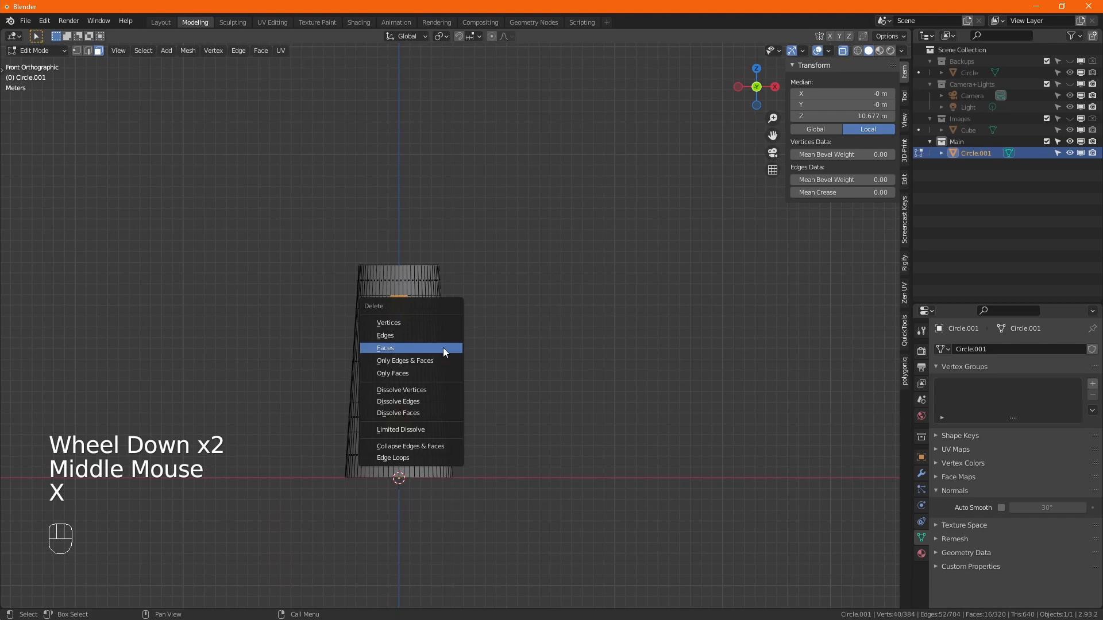
click(442, 347)
Delete the four central faces on both X sides of the tower in the upper and lower window bands, keeping the lower ones on the +X side
key(KP_3)
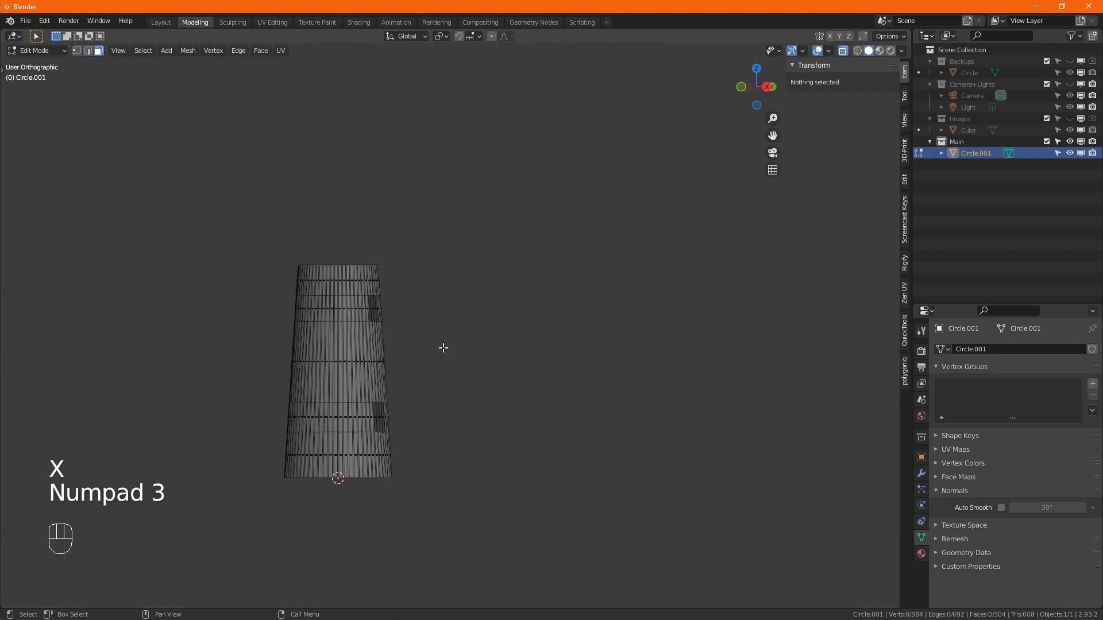
scroll(344, 296, up, 2)
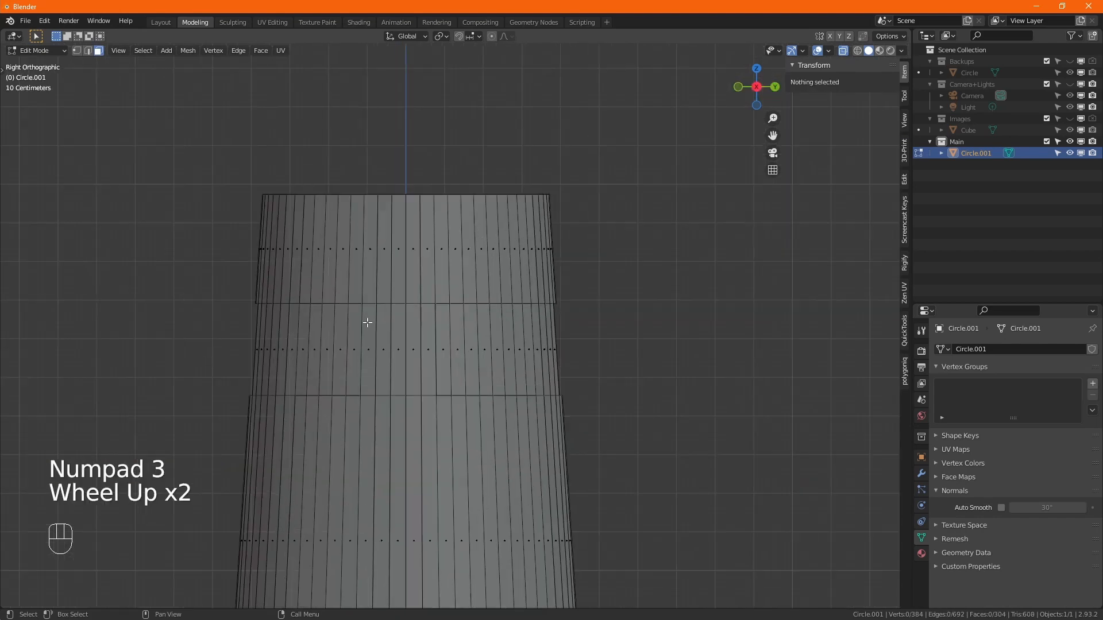
drag(378, 324, 428, 362)
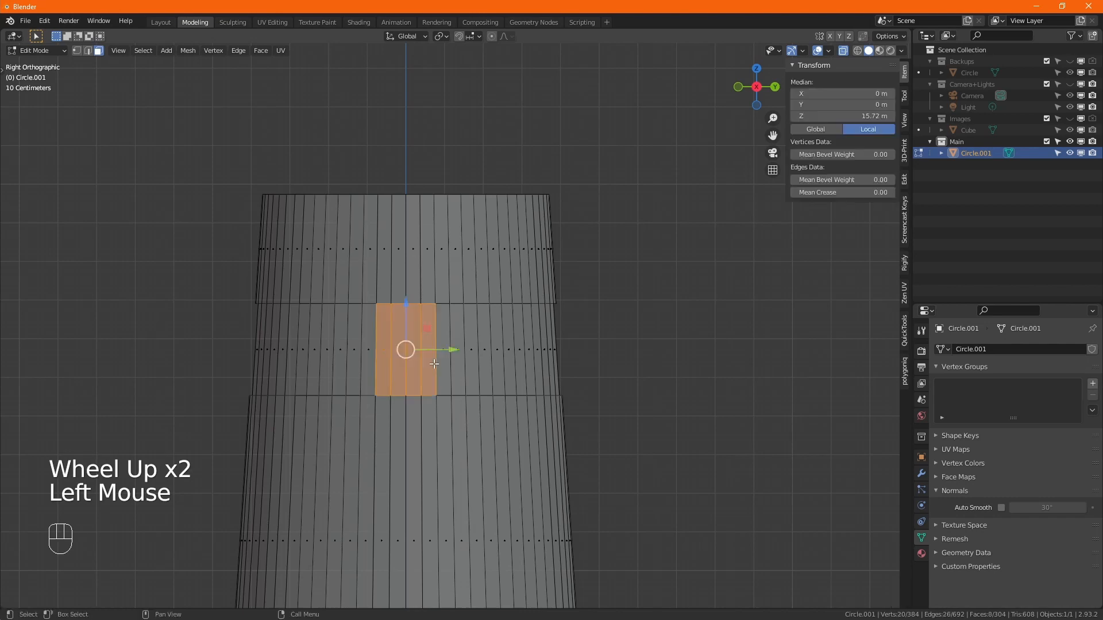
middle_drag(439, 484, 428, 228)
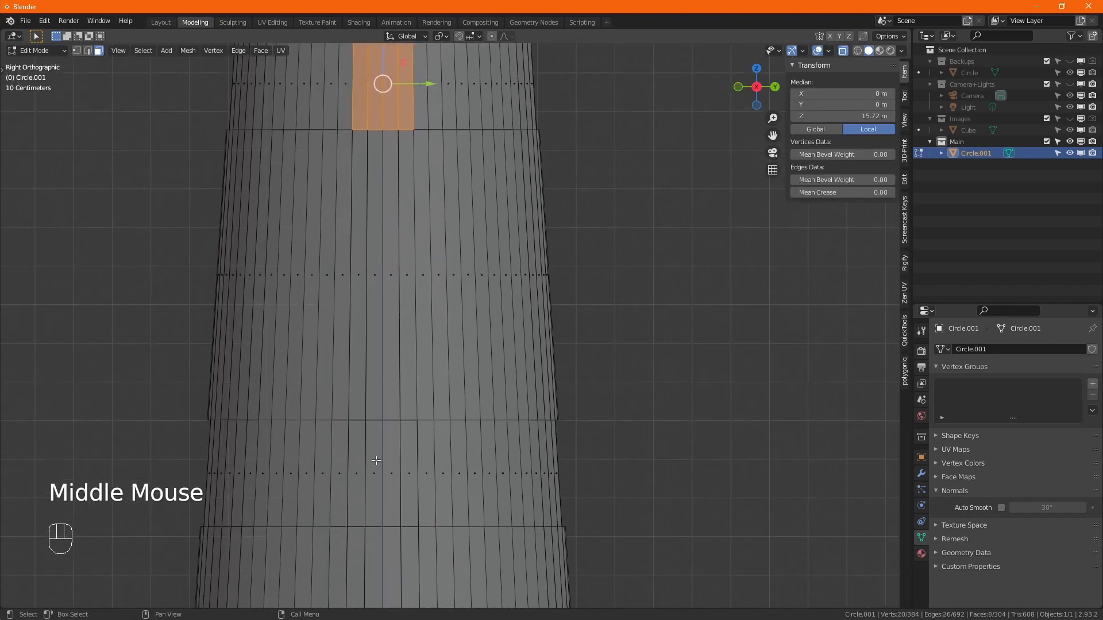
shift+drag(350, 458, 411, 494)
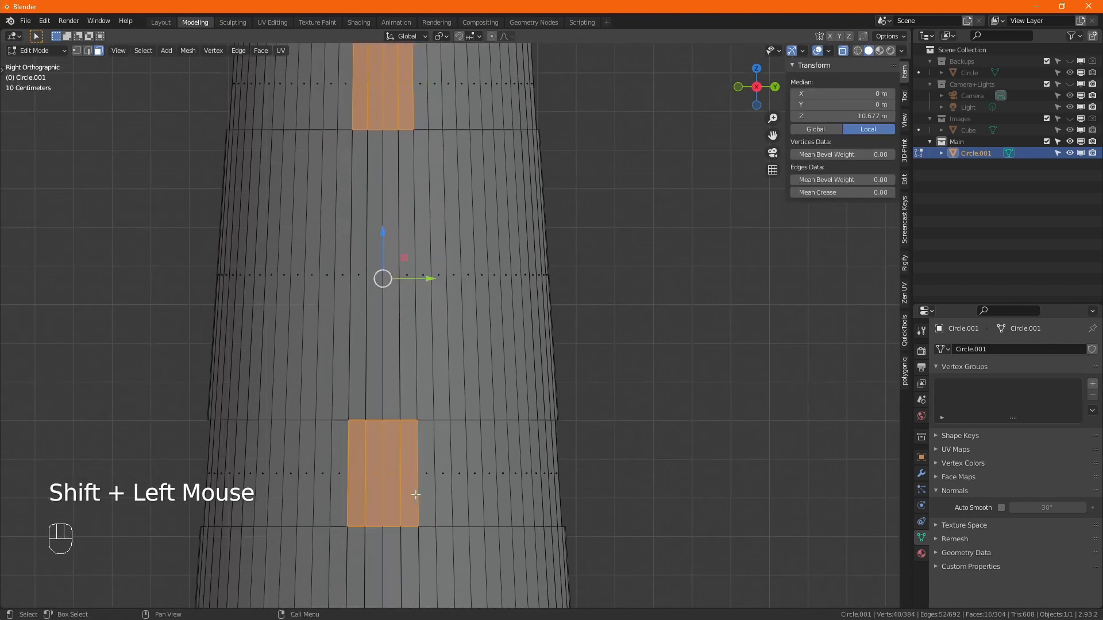
scroll(412, 494, down, 2)
alt+middle_drag(413, 493, 487, 487)
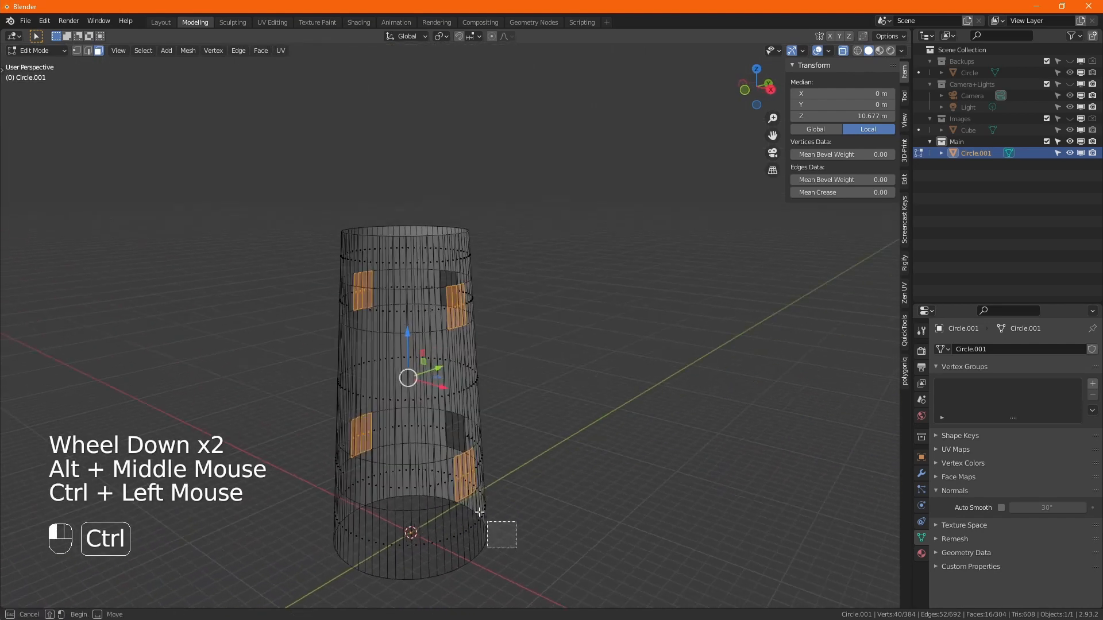
ctrl+drag(520, 548, 428, 406)
alt+middle_drag(428, 406, 536, 406)
key(x)
click(429, 417)
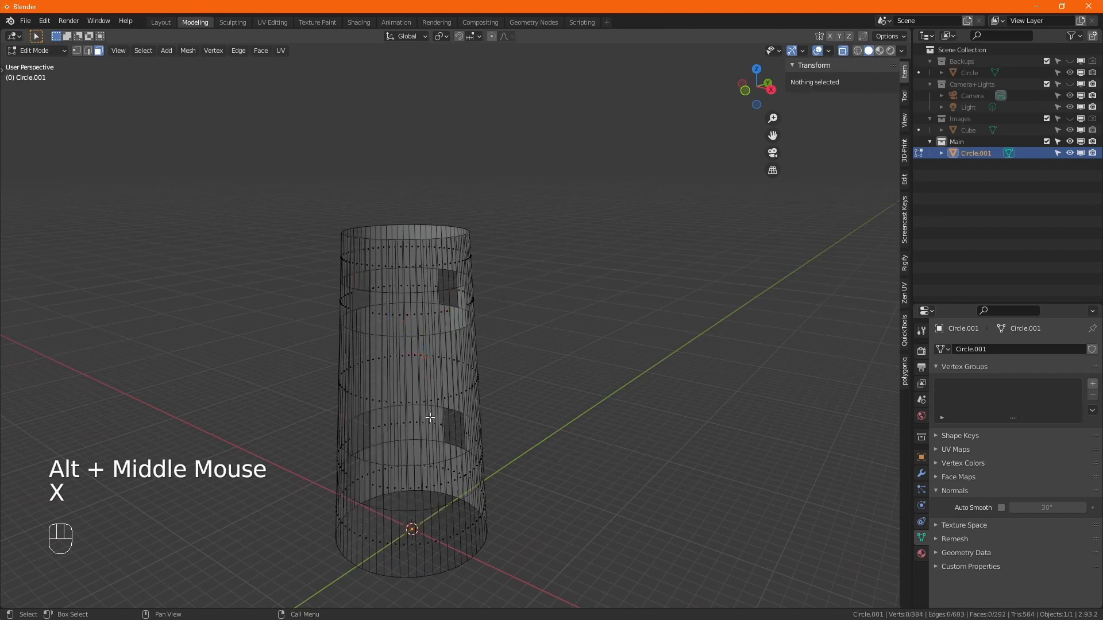
Extrude the whole tower mesh inward to give the wall thickness, scaling it to about 0.892 in X and Y with Z locked
key(1)
key(a)
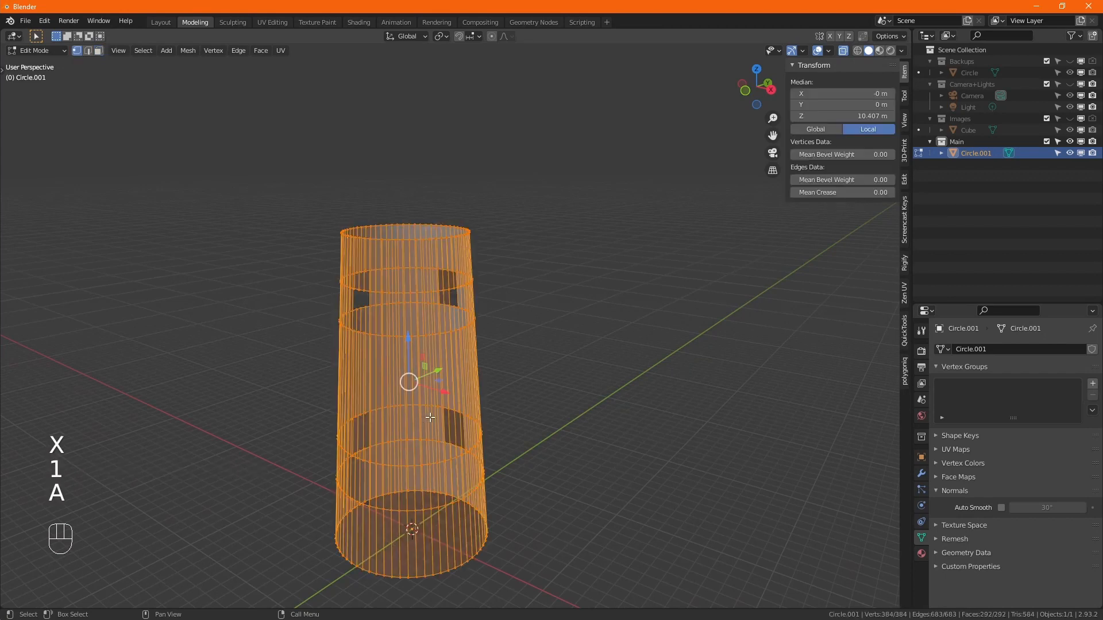
alt+scroll(429, 418, up, 1)
mouse_move(430, 417)
alt+middle_down()
mouse_move(483, 419)
mouse_move(492, 444)
alt+middle_up()
key(alt+z)
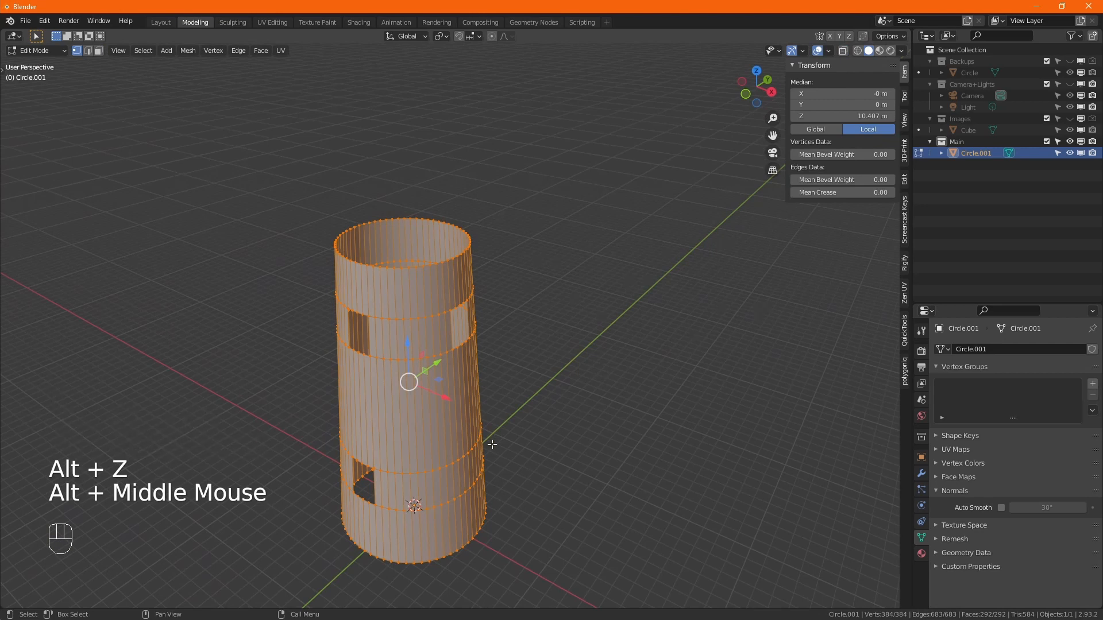
key(e)
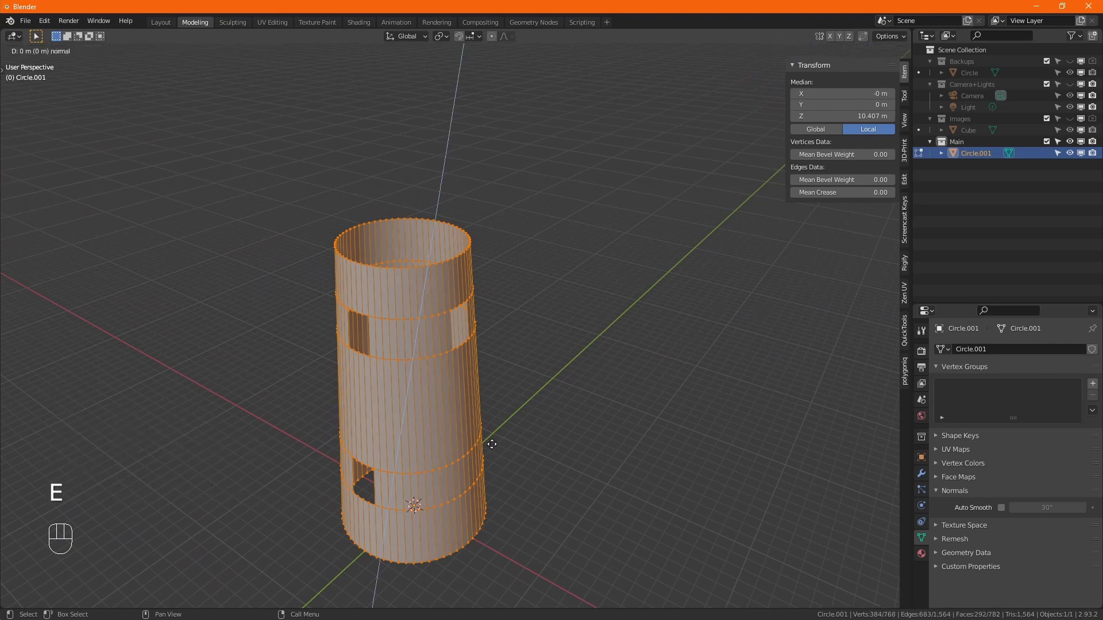
key(s)
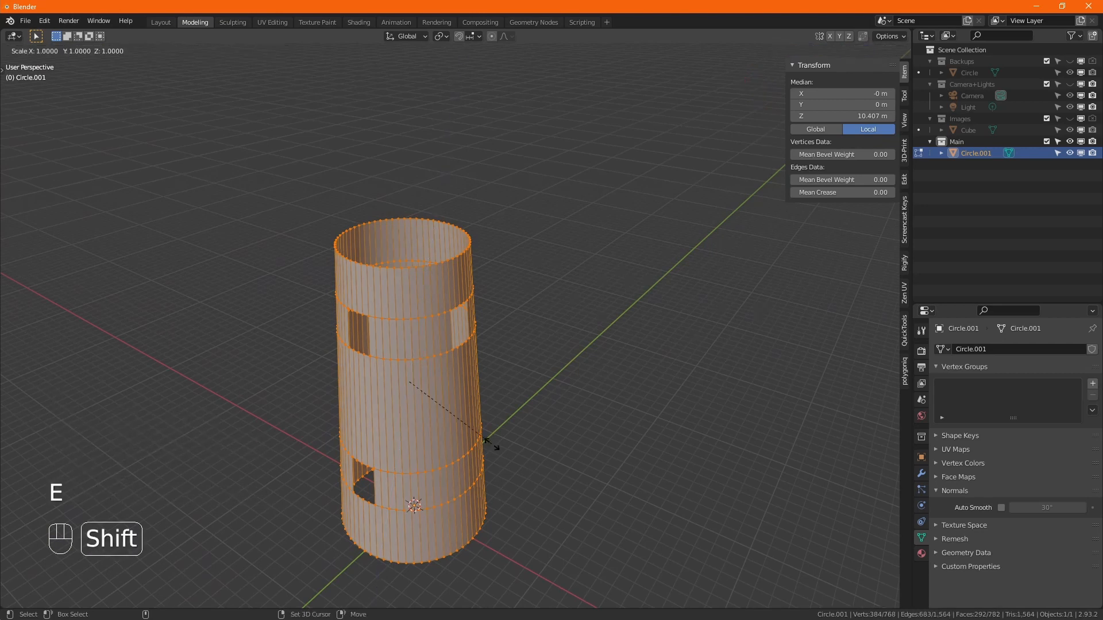
key(shift+z)
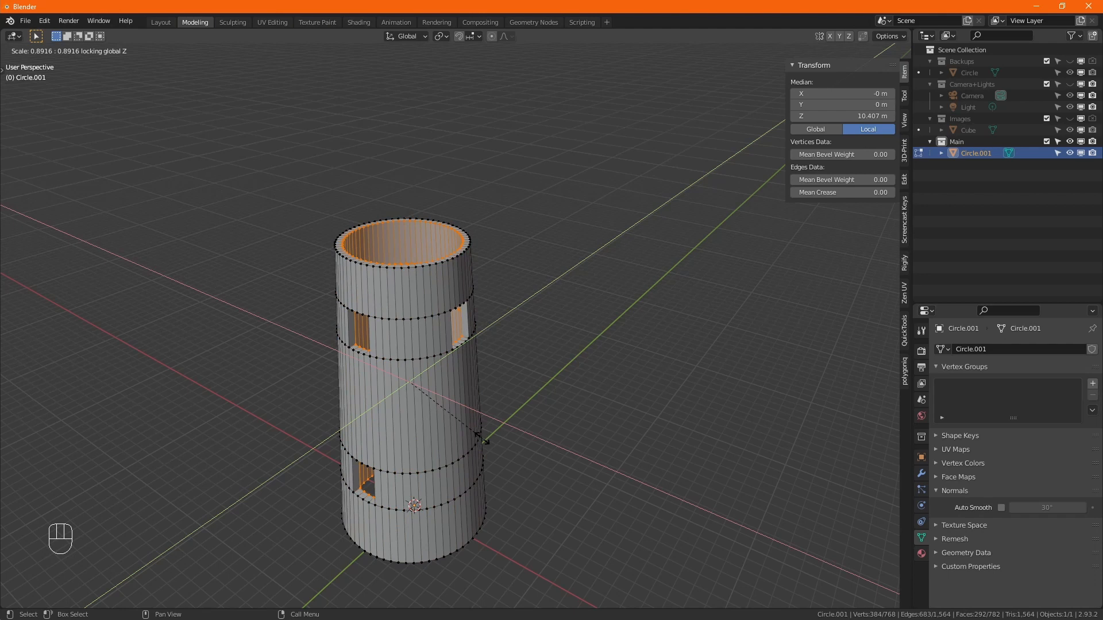
click(481, 438)
Add a horizontal loop cut just below the upper windows at about 14.04 m height and check it against the reference picture
alt+middle_drag(480, 443, 455, 446)
mouse_move(405, 390)
alt+middle_down()
mouse_move(404, 407)
mouse_move(402, 371)
alt+middle_up()
scroll(401, 370, up, 2)
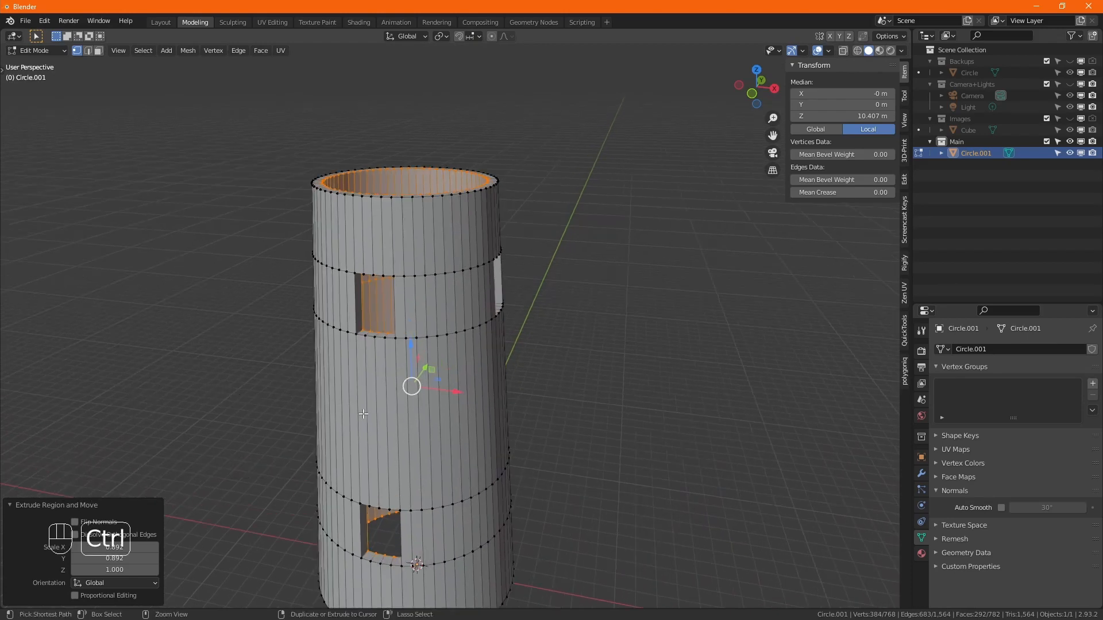
key(ctrl+r)
click(390, 407)
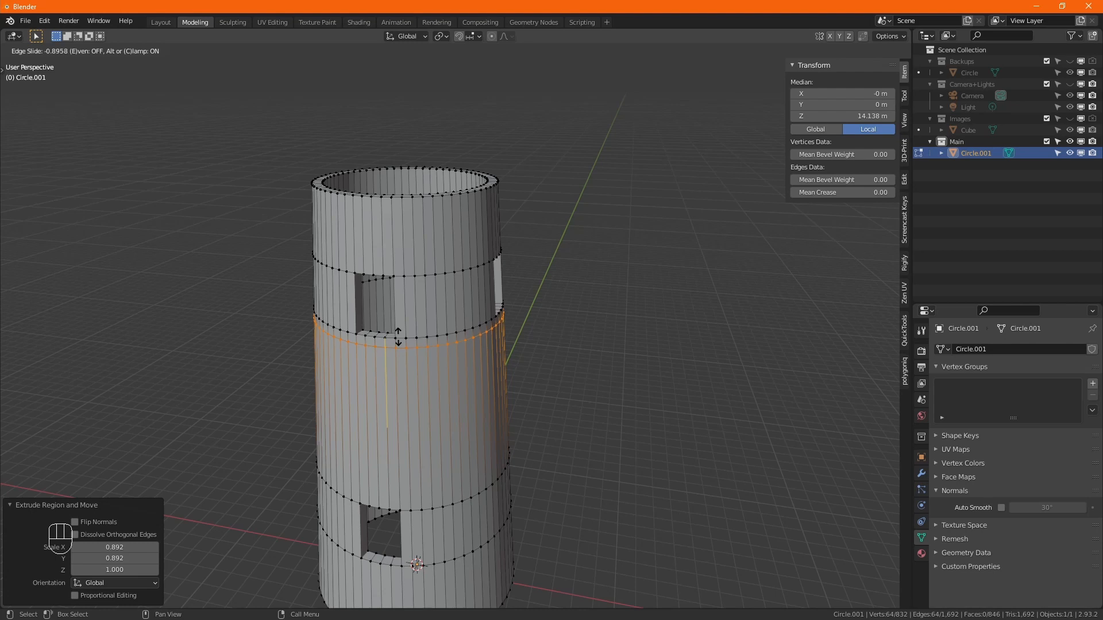
click(398, 339)
drag(0, 138, 557, 36)
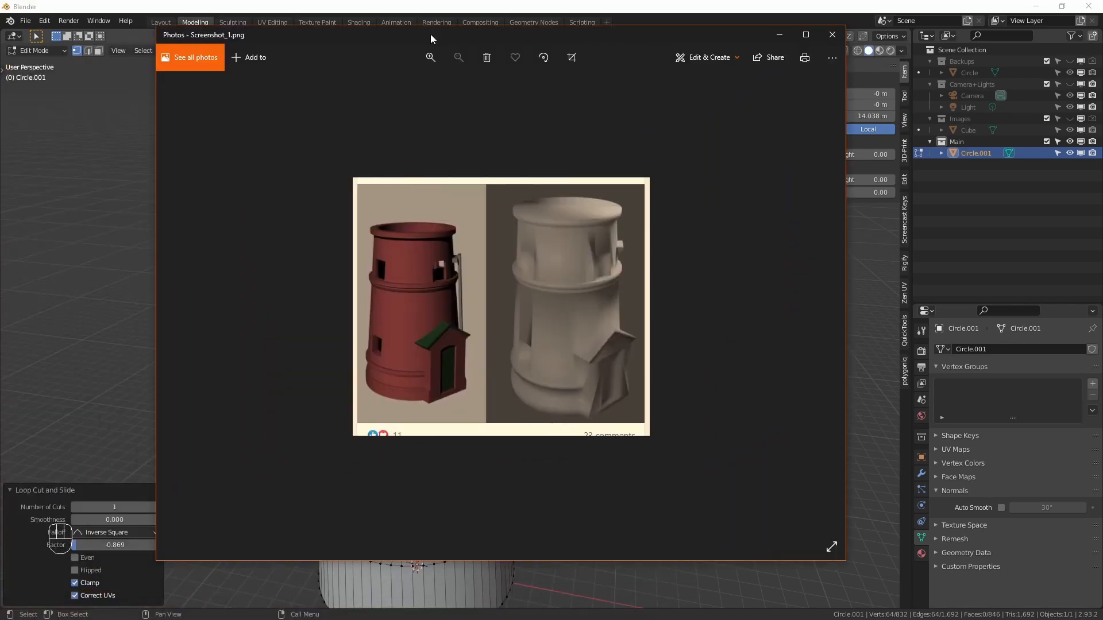
drag(432, 39, 0, 230)
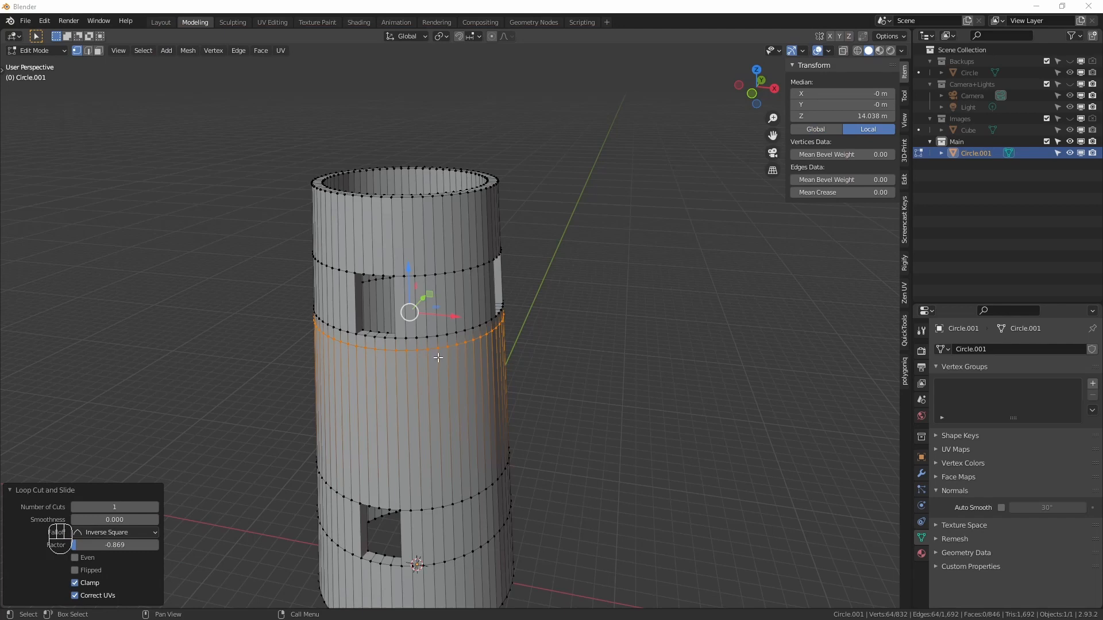
Extrude the narrow face band below the upper windows outward around the whole tower, scaling it about 1.045 in X and Y with Z locked
scroll(419, 344, up, 2)
shift+click(424, 334)
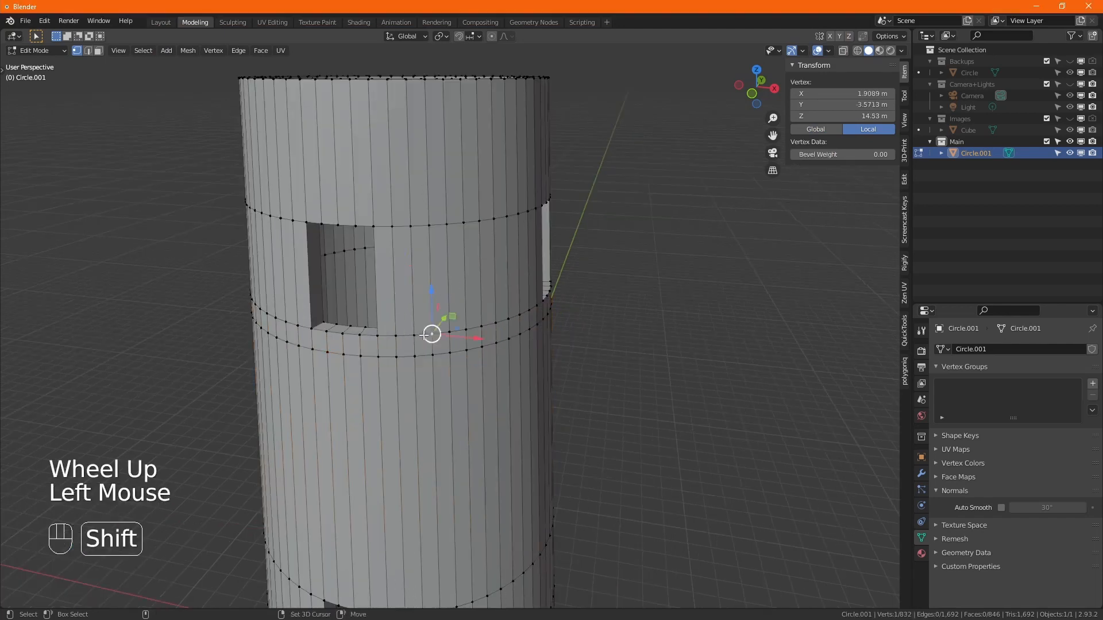
click(405, 364)
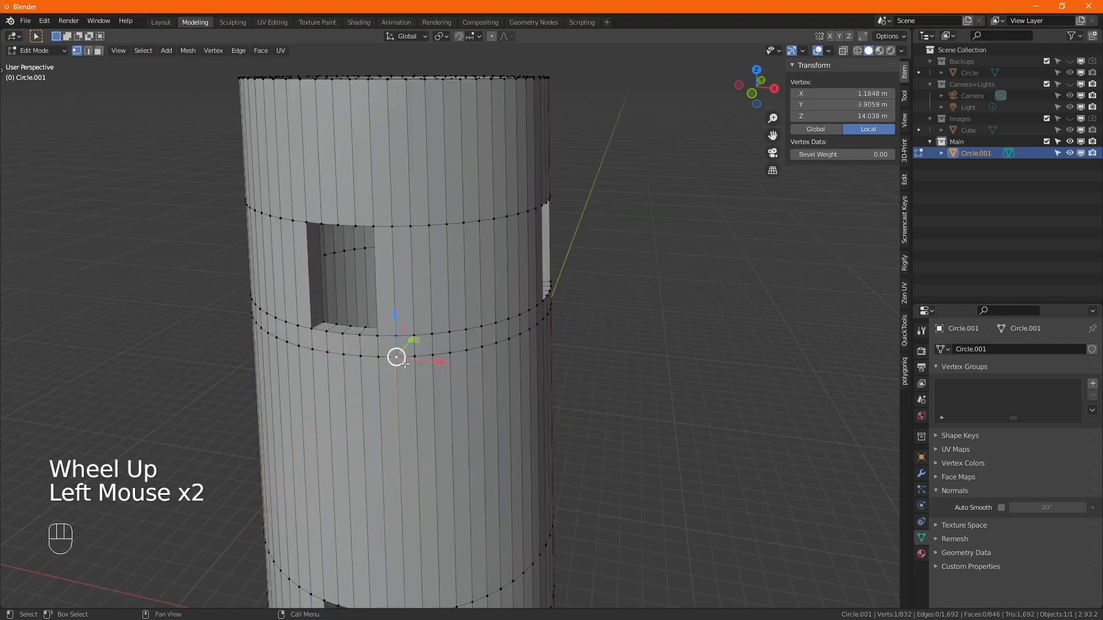
alt+click(323, 356)
alt+shift+click(290, 325)
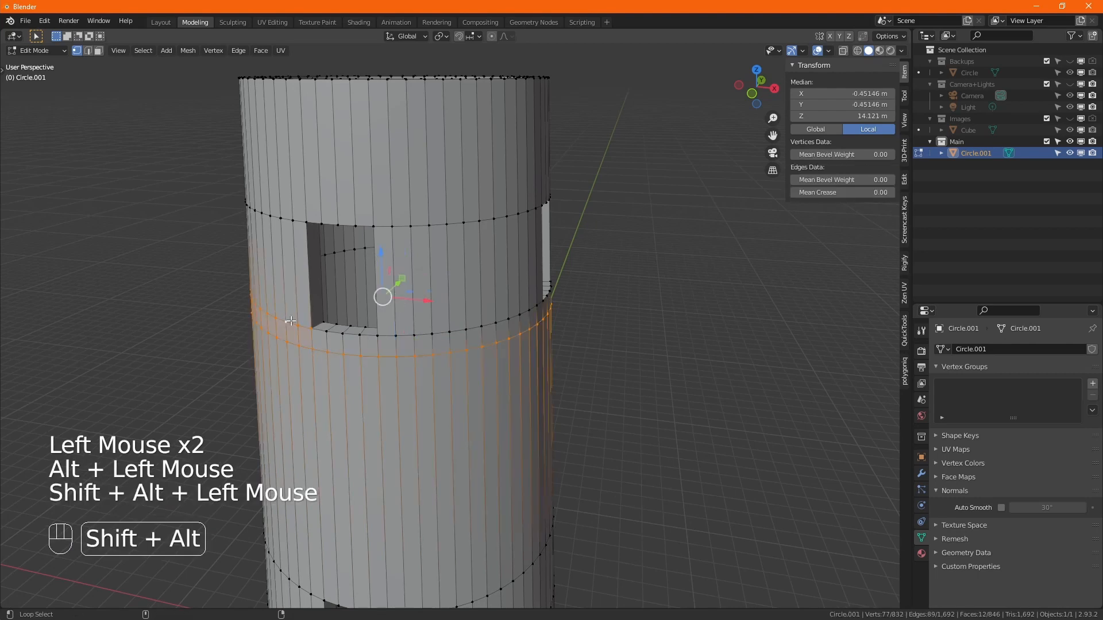
alt+shift+click(408, 336)
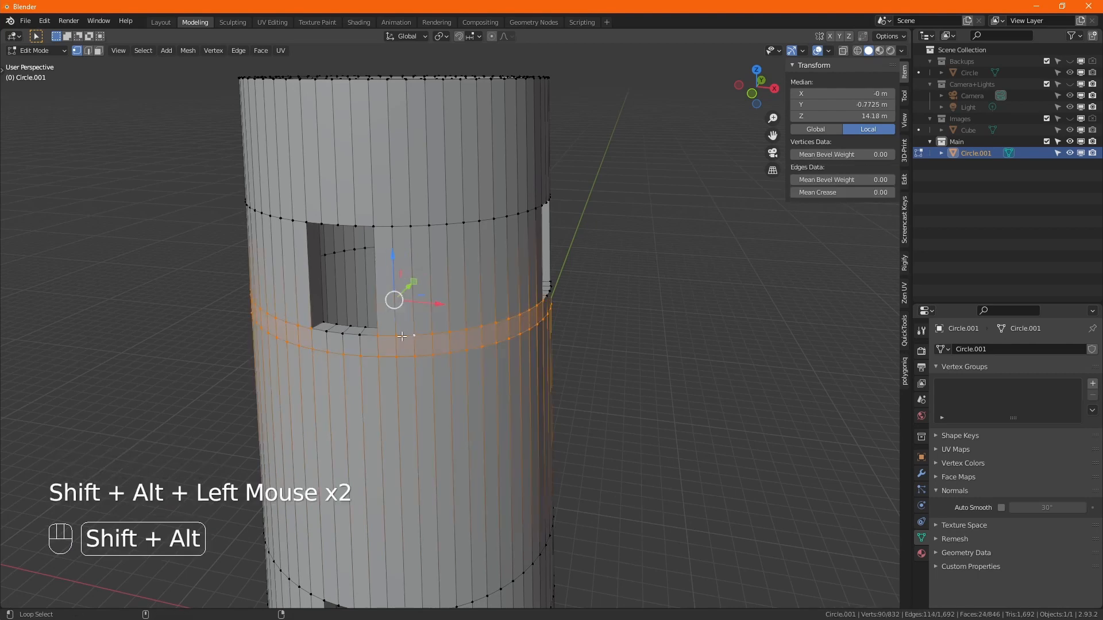
alt+shift+click(352, 337)
alt+scroll(299, 368, up, 1)
alt+middle_drag(281, 370, 416, 374)
alt+shift+click(301, 347)
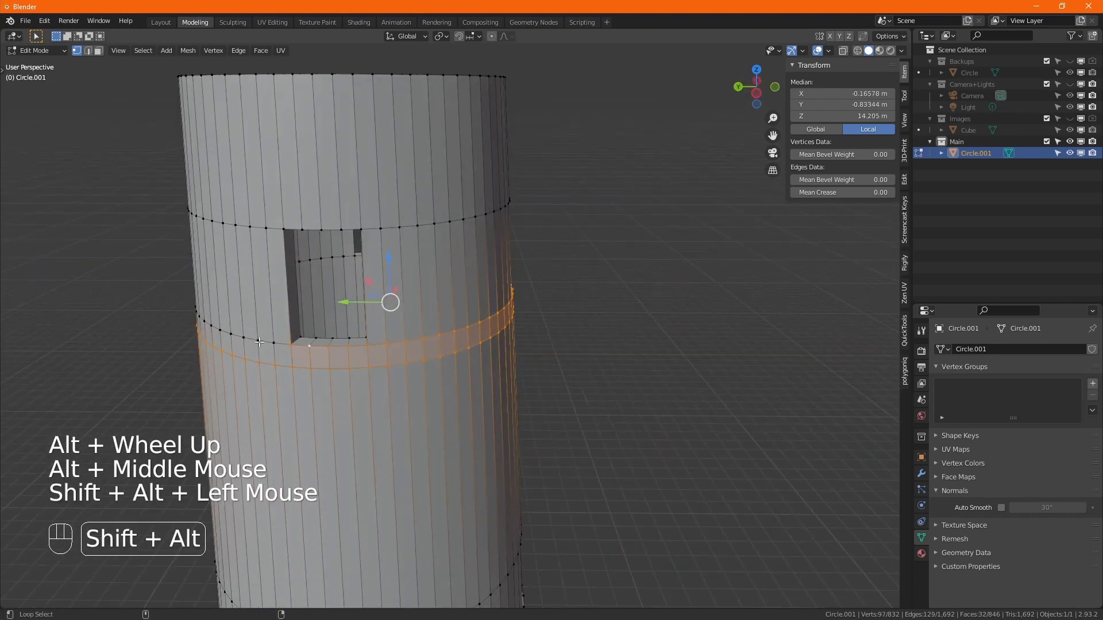
alt+shift+click(257, 343)
alt+middle_drag(198, 369, 374, 385)
alt+shift+click(320, 373)
alt+shift+click(275, 374)
alt+shift+click(349, 385)
key(e)
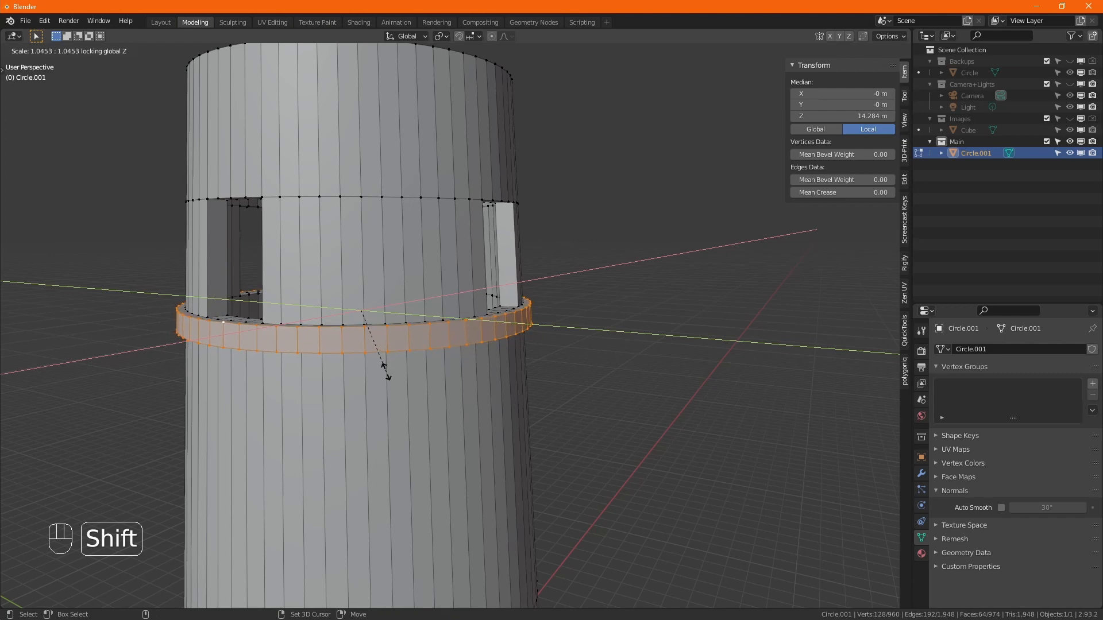
click(385, 370)
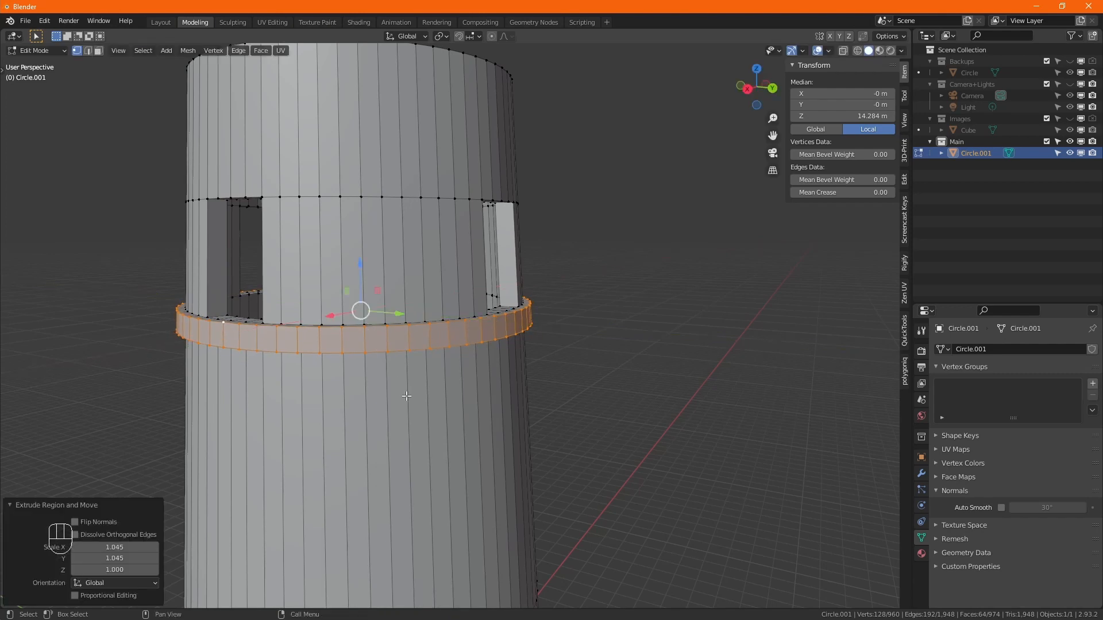
key(s)
right_click(433, 440)
Scale the protruding ring's lower outer edge loop by about 1.017 and slide it up to about 14.26 m height
alt+click(355, 353)
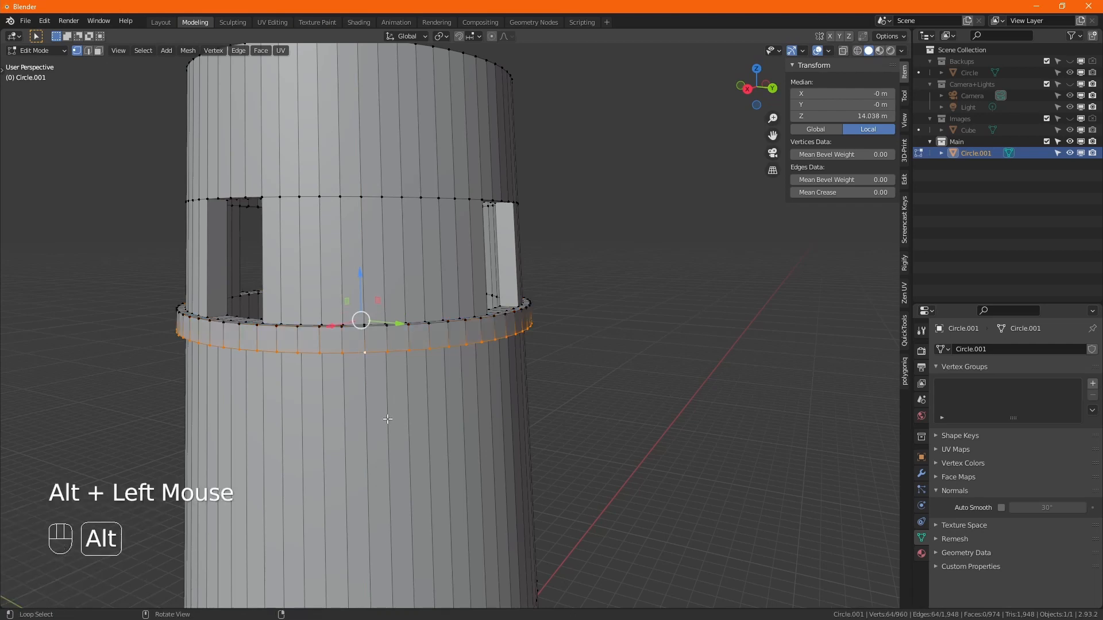
alt+middle_drag(355, 353, 376, 408)
key(s)
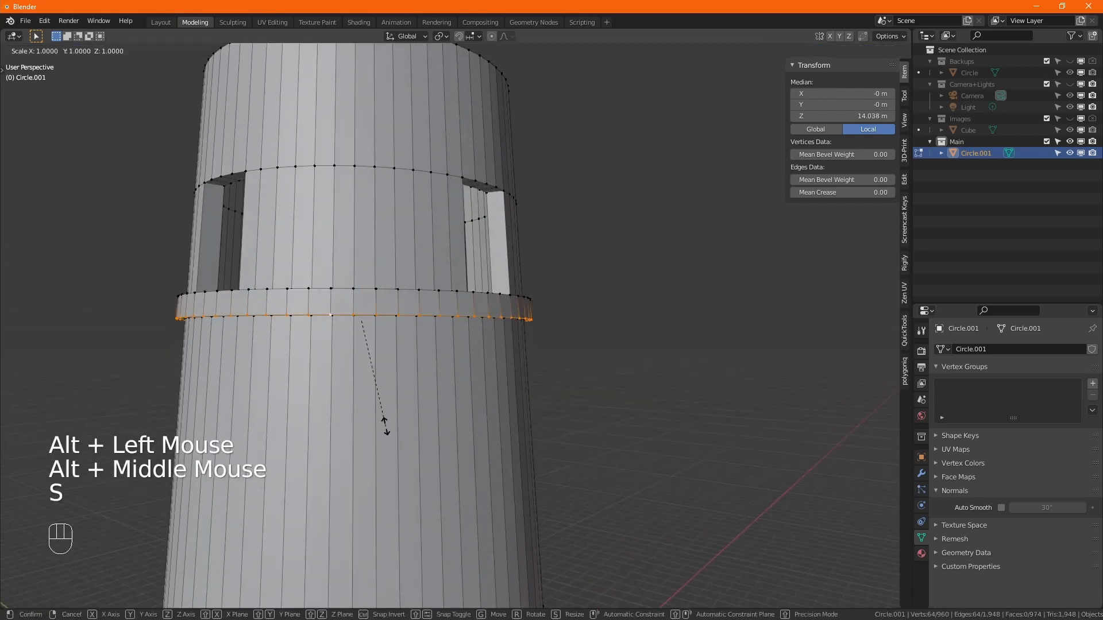
key(shift)
click(400, 442)
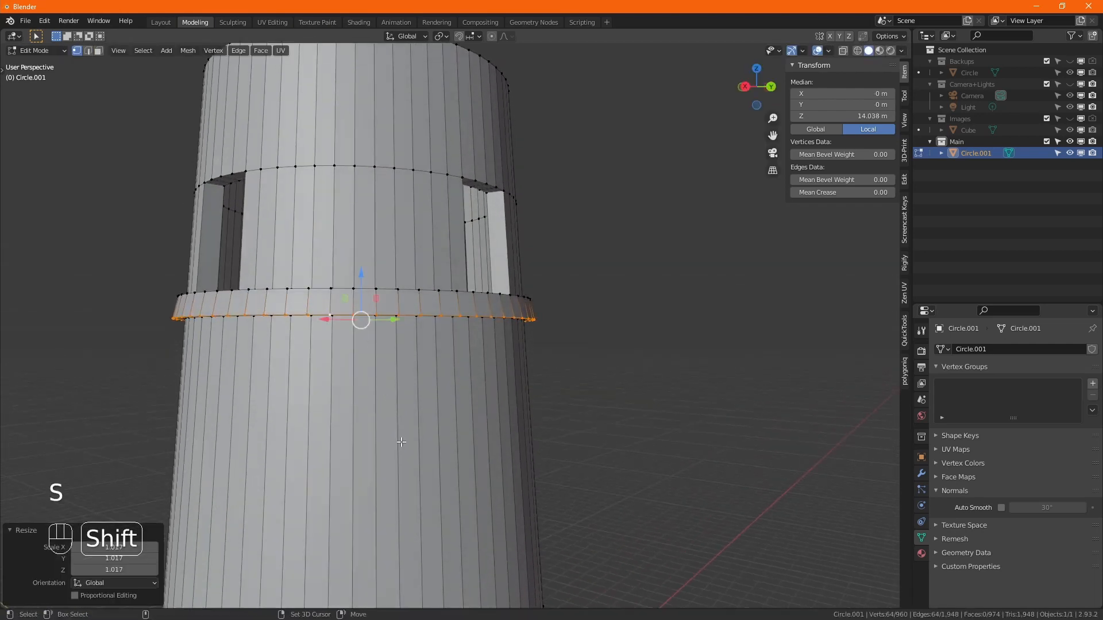
key(g)
key(g)
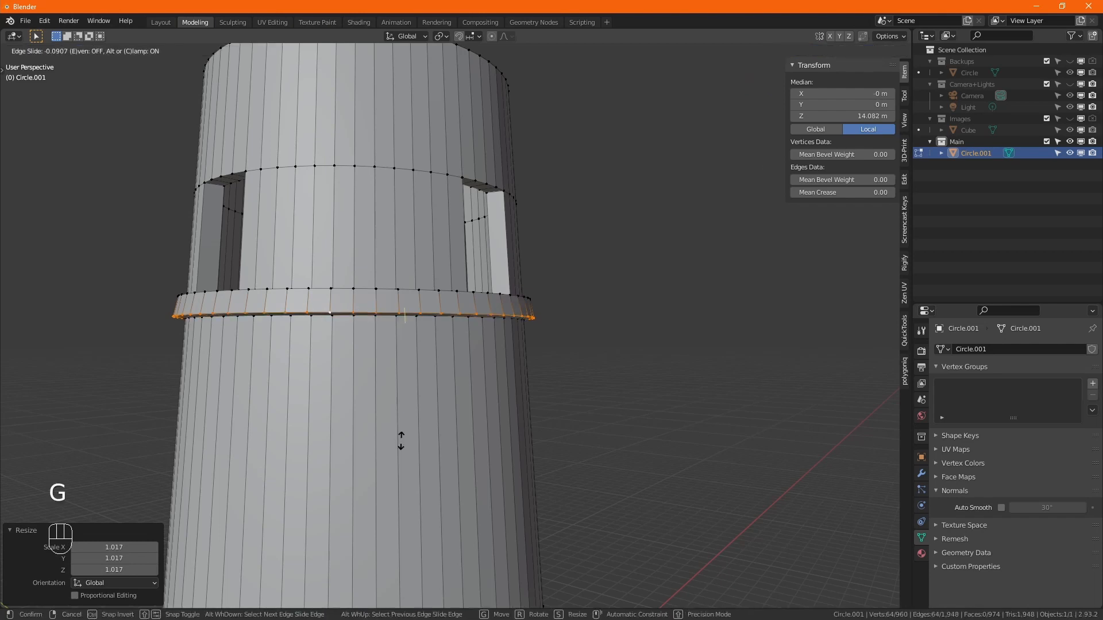
key(shift)
click(401, 436)
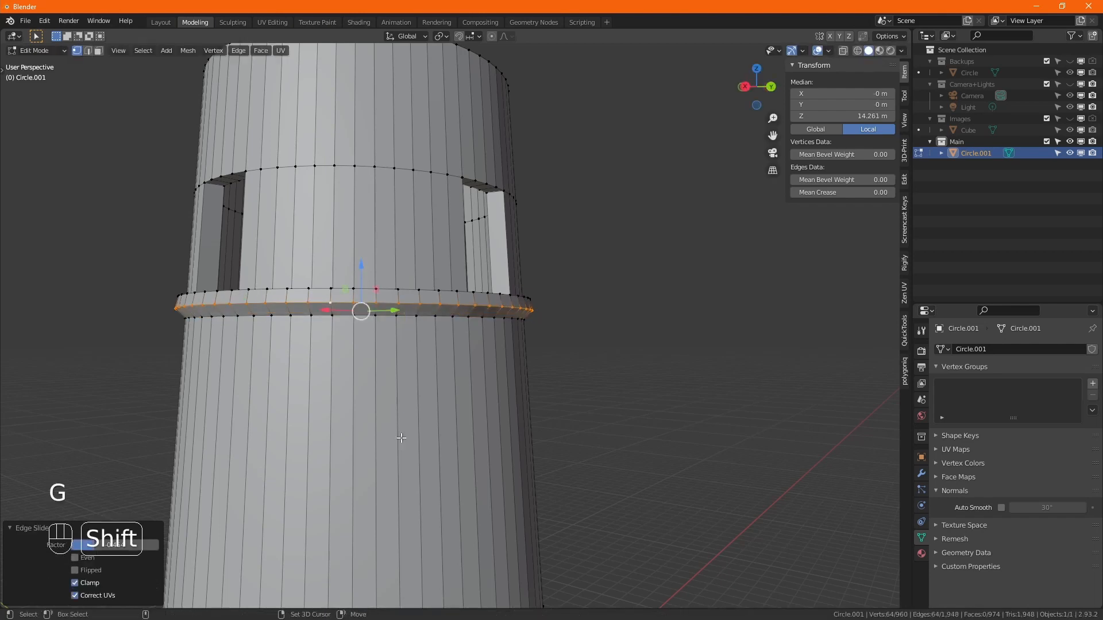
Add a horizontal loop cut near the tower's base at about 1.45 m height and bring up the reference picture
scroll(400, 437, down, 2)
alt+scroll(388, 425, down, 1)
alt+scroll(387, 425, up, 1)
alt+middle_click(387, 425)
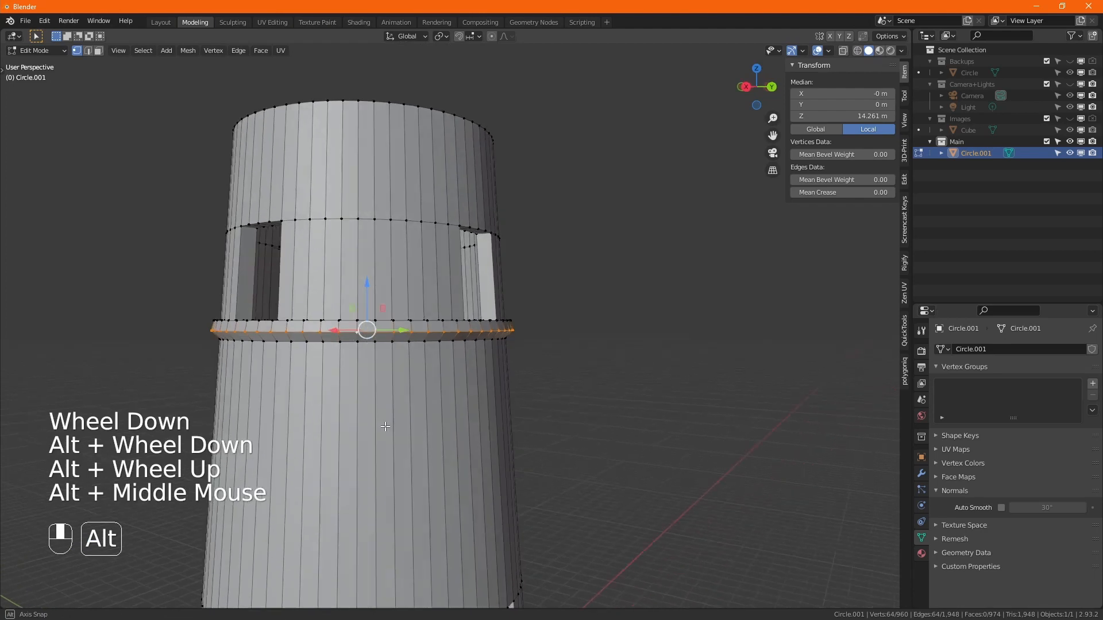
middle_drag(388, 425, 389, 307)
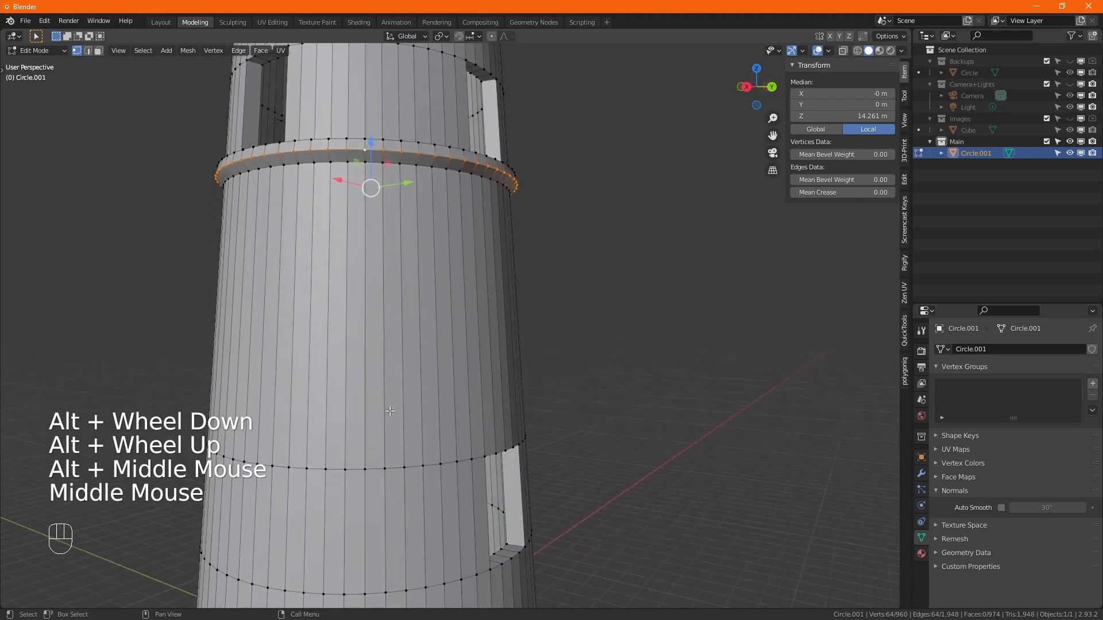
middle_drag(397, 481, 368, 231)
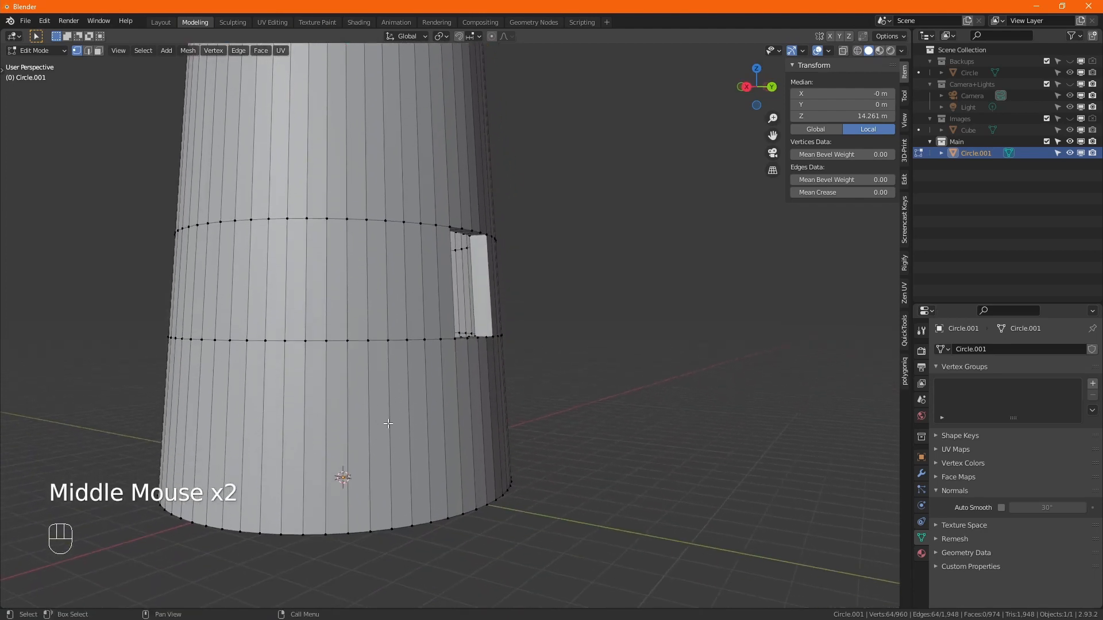
middle_drag(388, 469, 413, 367)
key(ctrl+r)
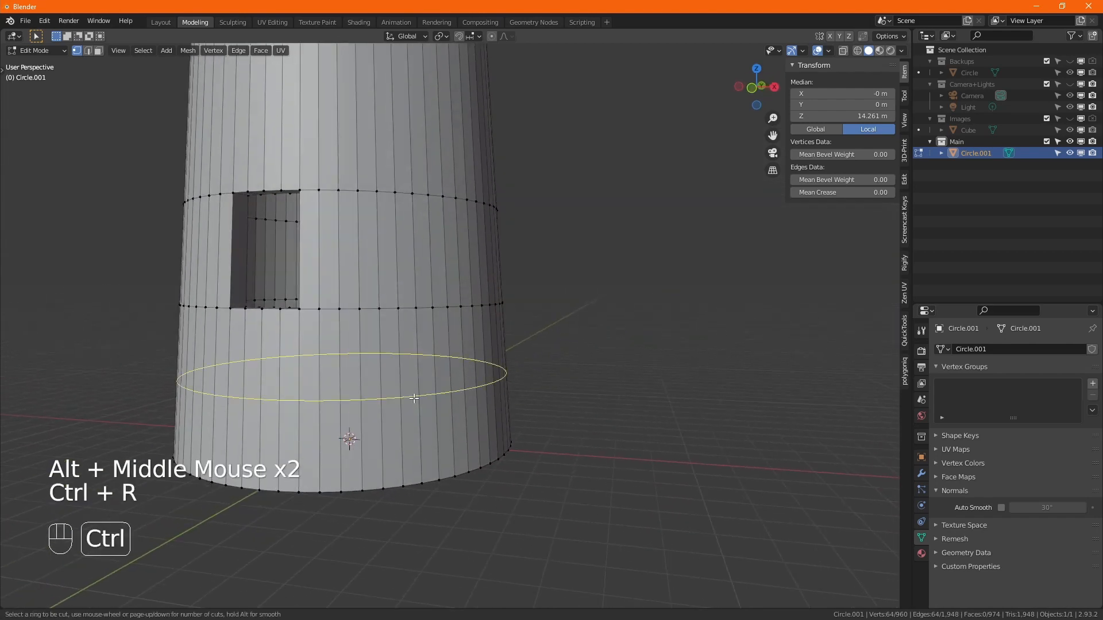
click(411, 393)
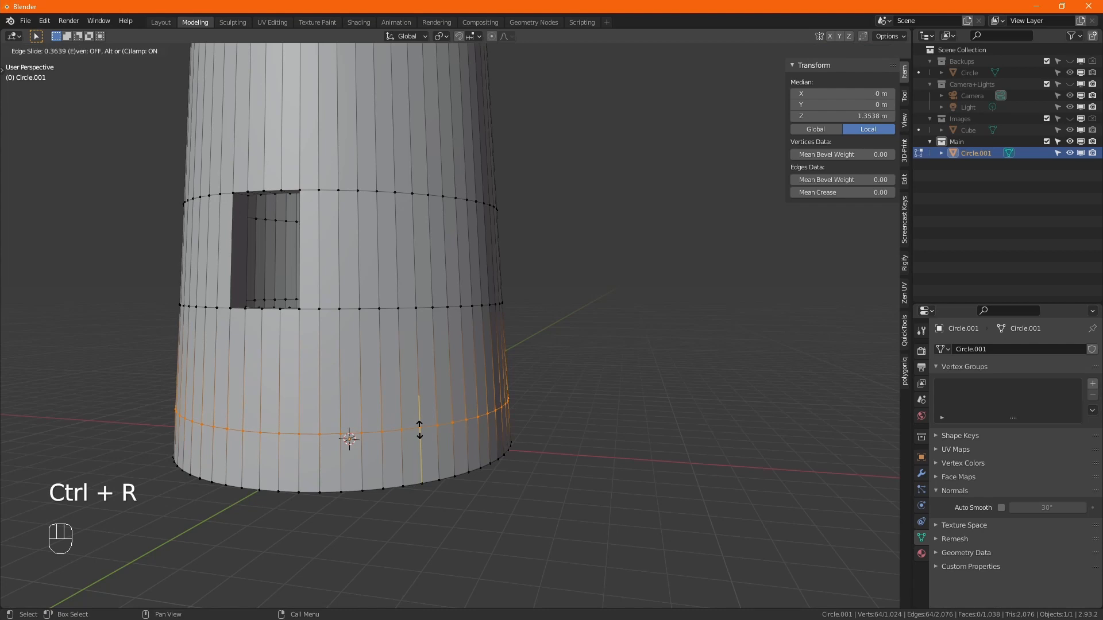
click(419, 426)
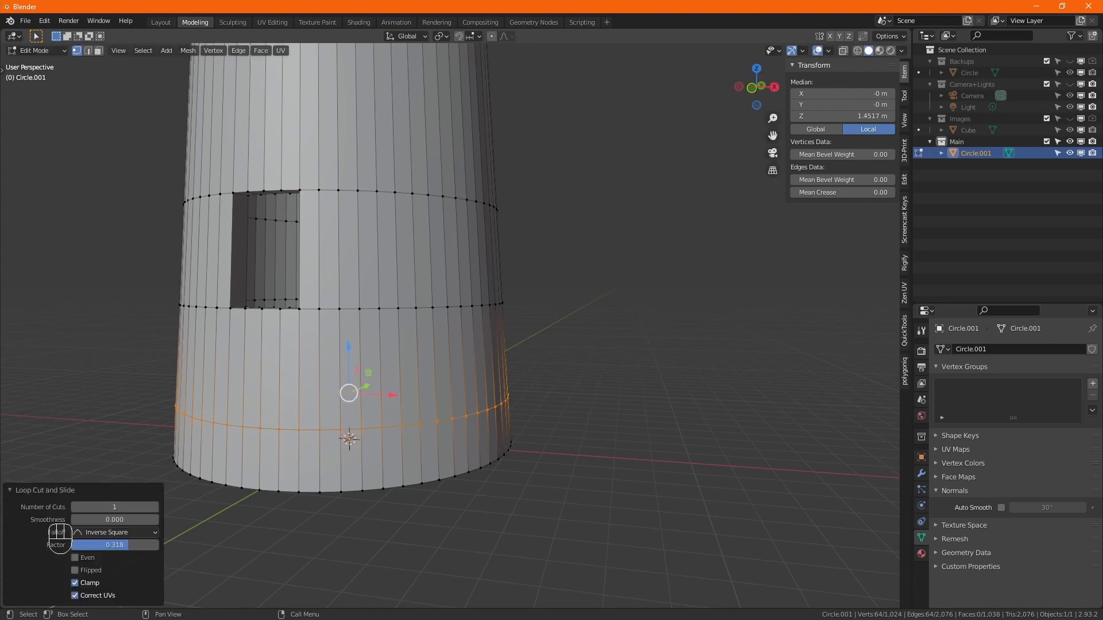
key(alt+Tab)
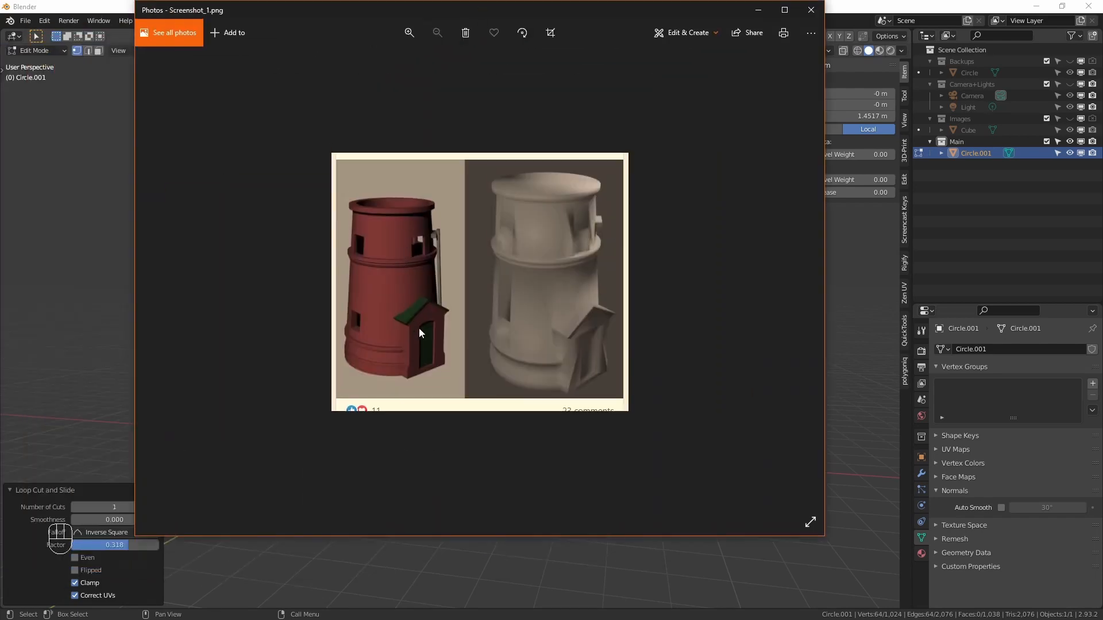
Examine the tower base in the reference picture and bevel the loop near the base to about 0.213 m with three segments
scroll(402, 364, up, 2)
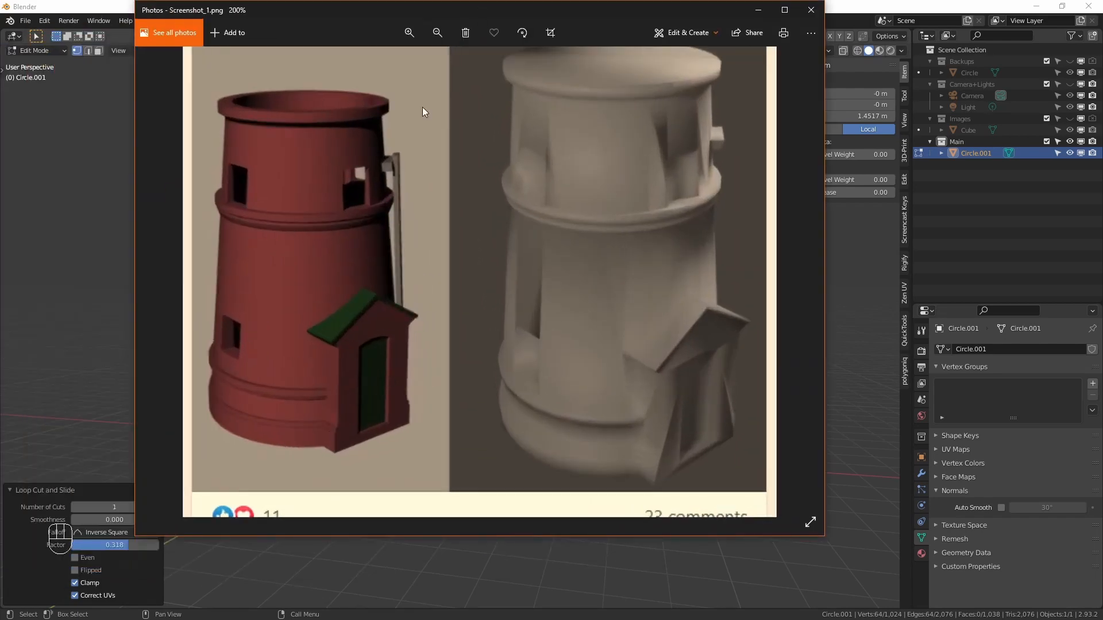
key(alt+Tab)
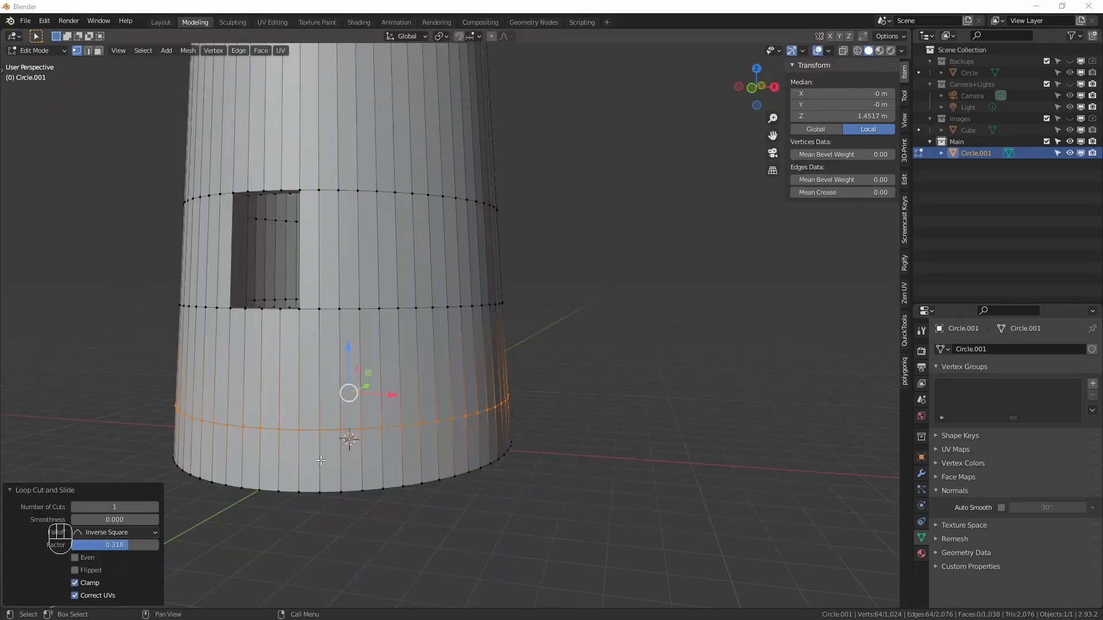
middle_drag(320, 460, 366, 444)
key(ctrl)
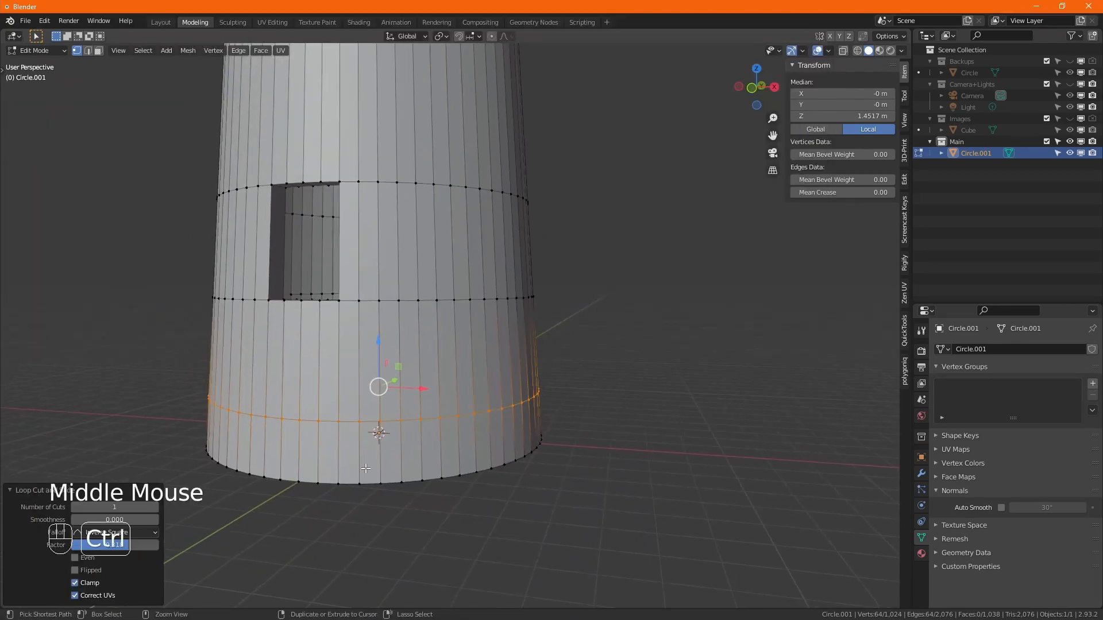
key(ctrl+b)
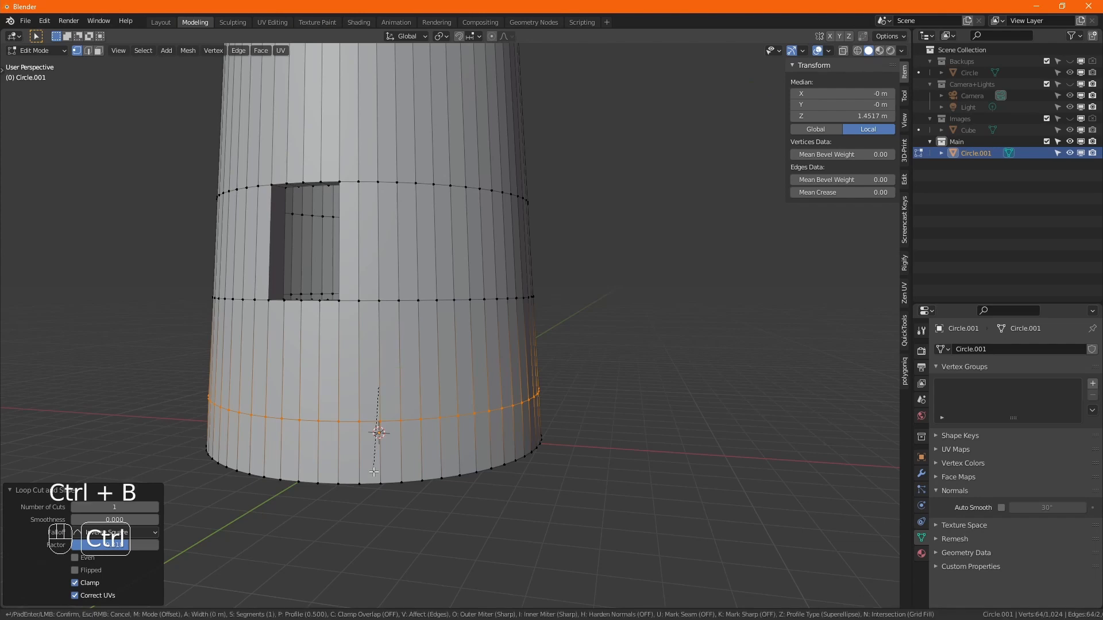
key(shift)
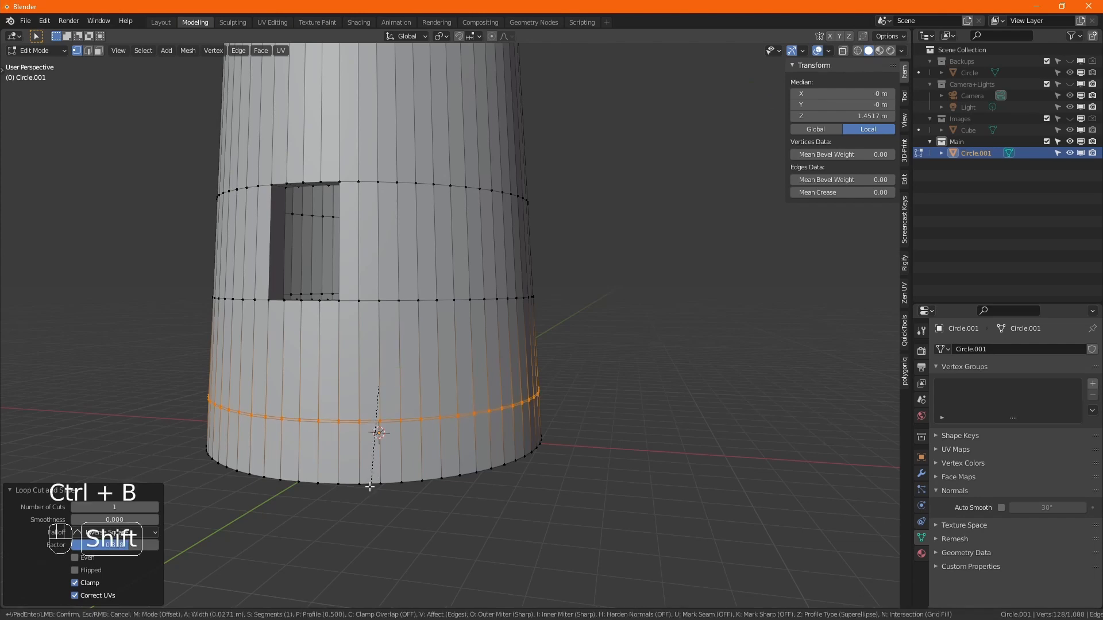
scroll(352, 541, up, 1)
click(352, 541)
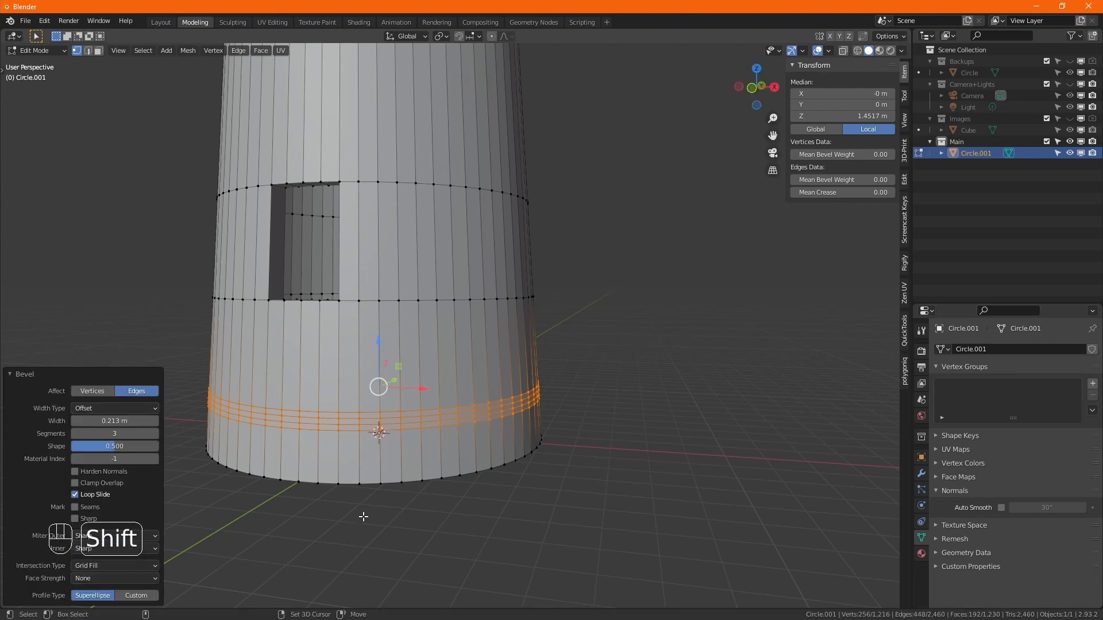
Scale the bottom face band below the bevelled loops outward to 1.05 in X and Y with Z locked
key(alt)
alt+click(368, 483)
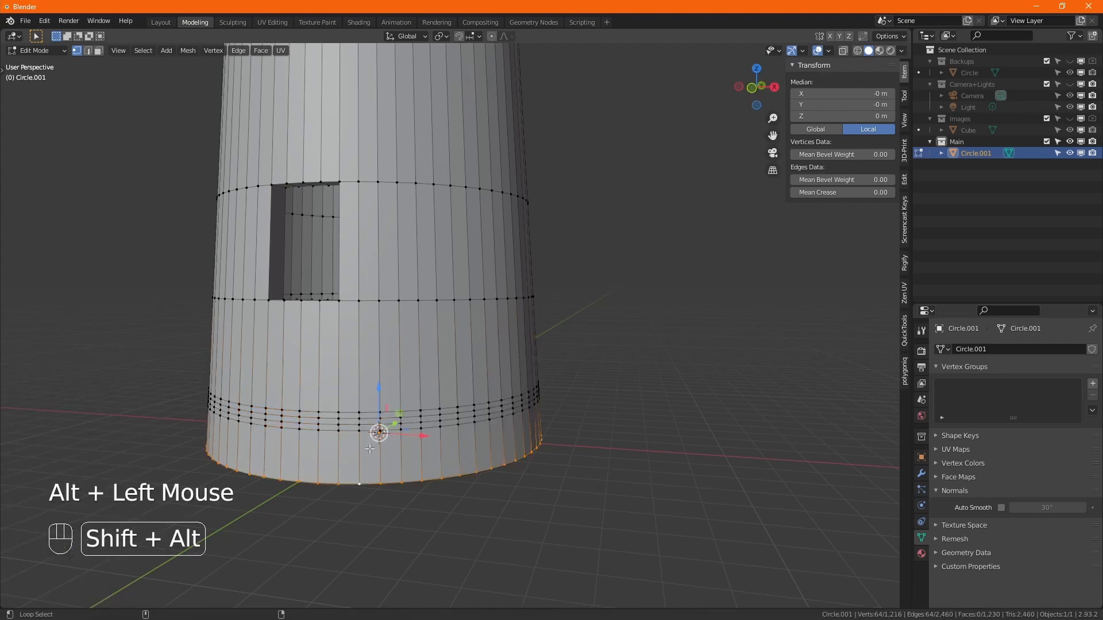
alt+shift+click(369, 431)
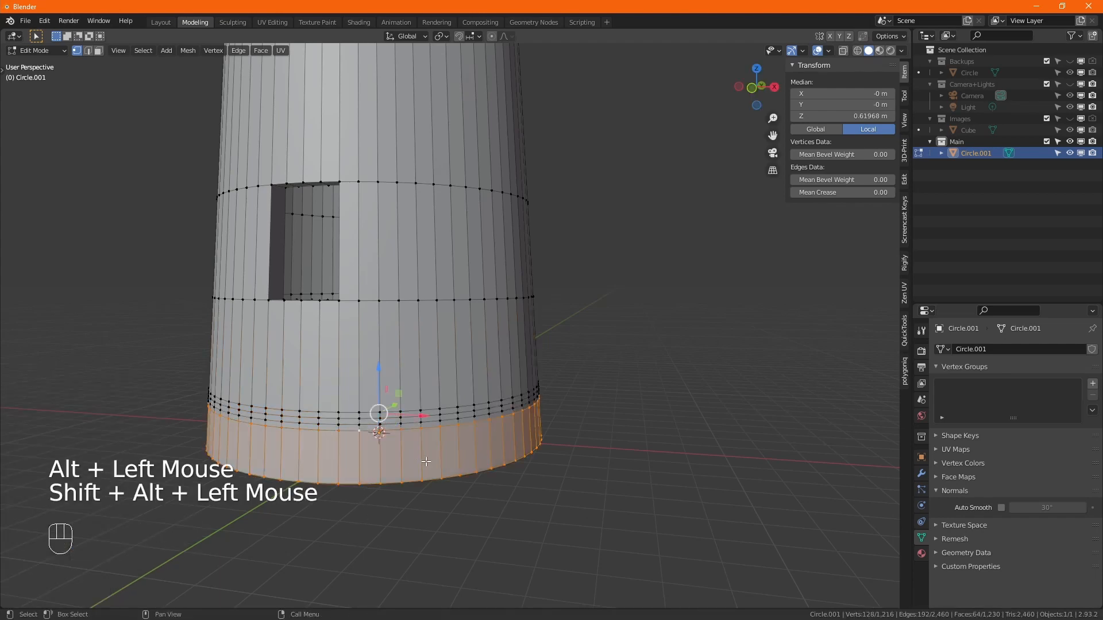
key(s)
key(shift+z)
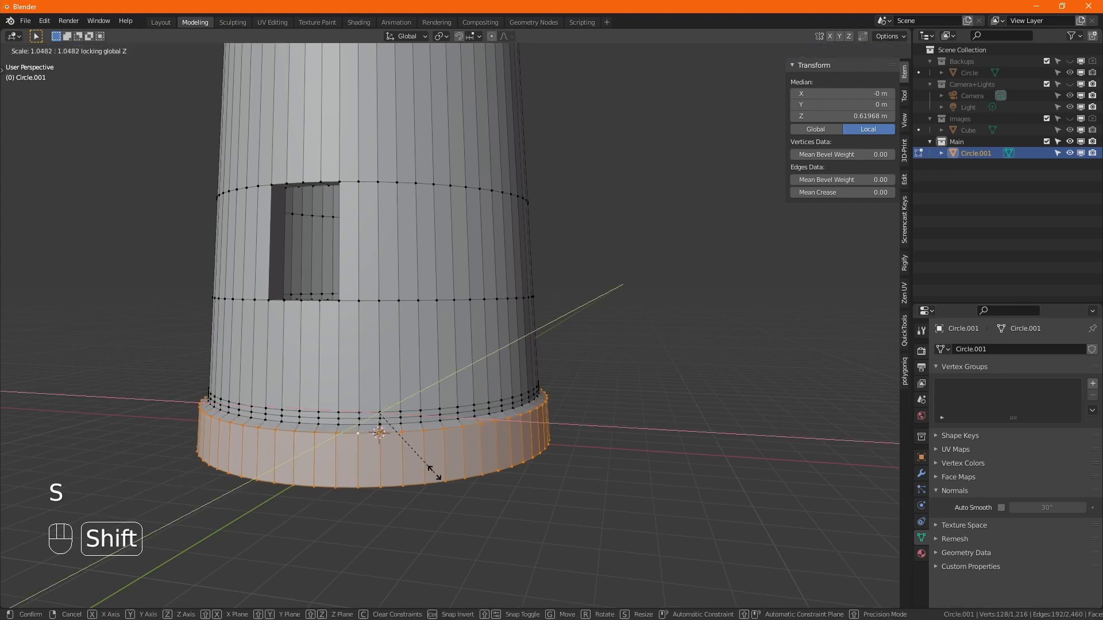
shift+click(435, 474)
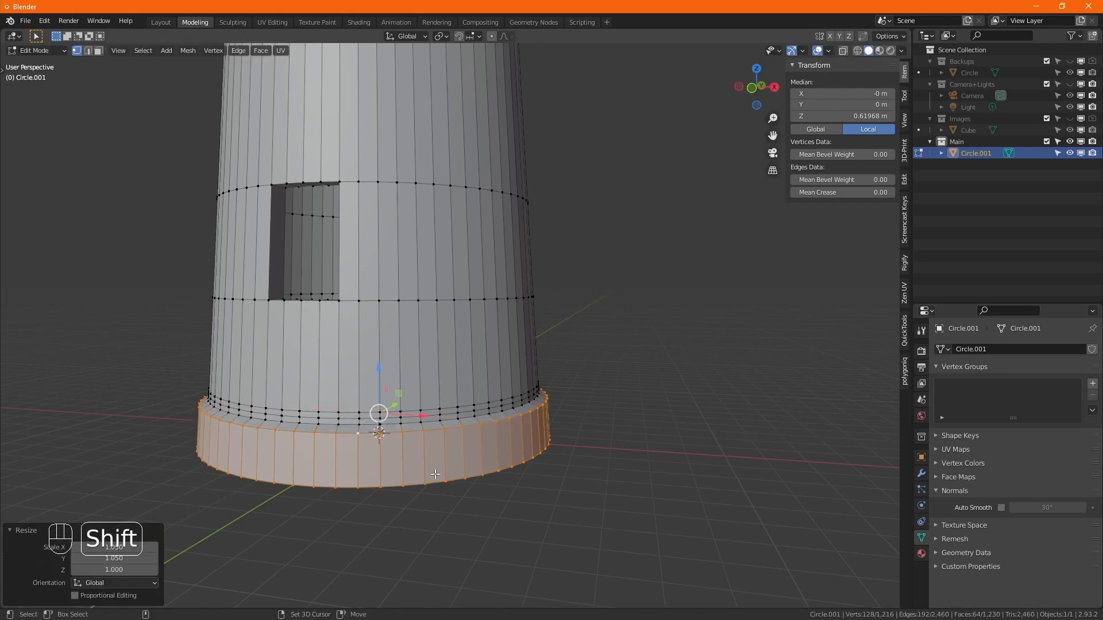
Scale the two loops just above the flared base band outward to about 1.029 with Z locked
alt+click(412, 420)
alt+shift+click(412, 417)
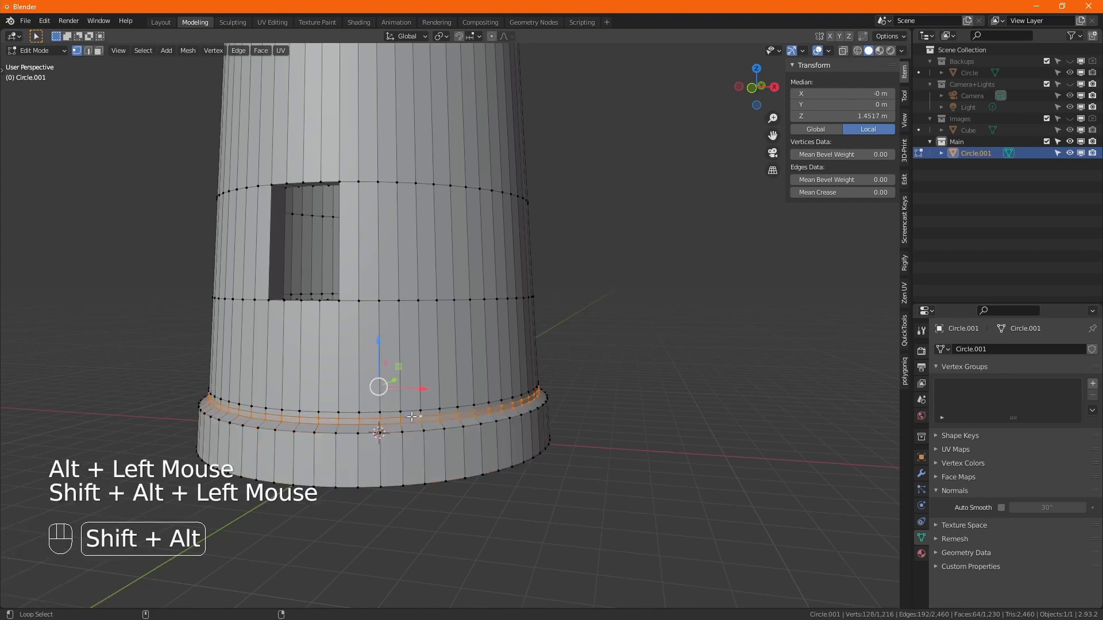
key(s)
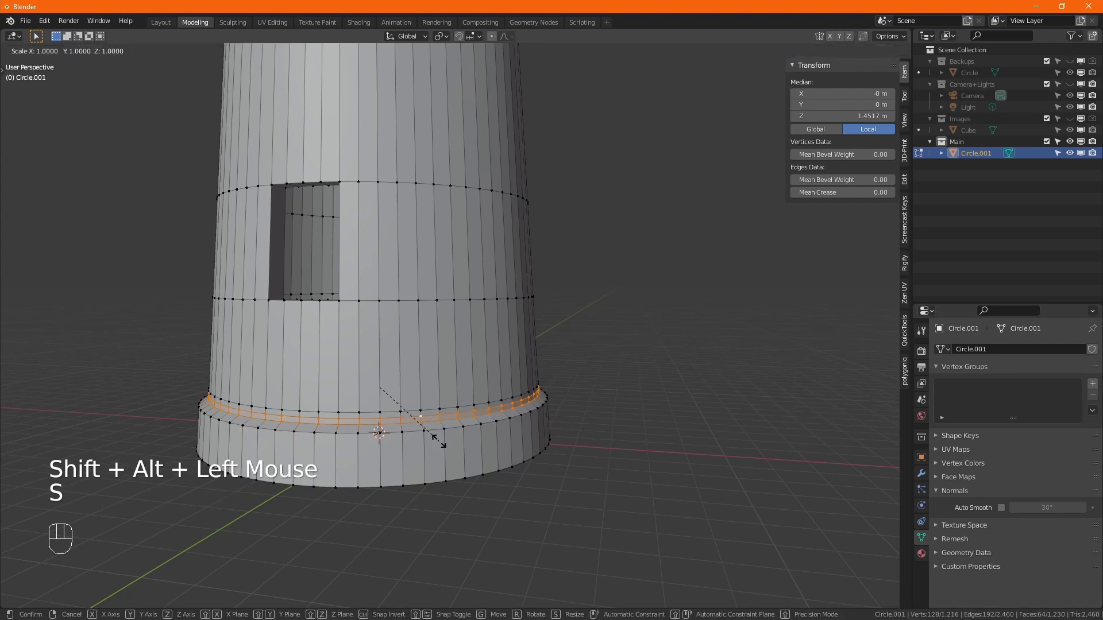
key(shift+z)
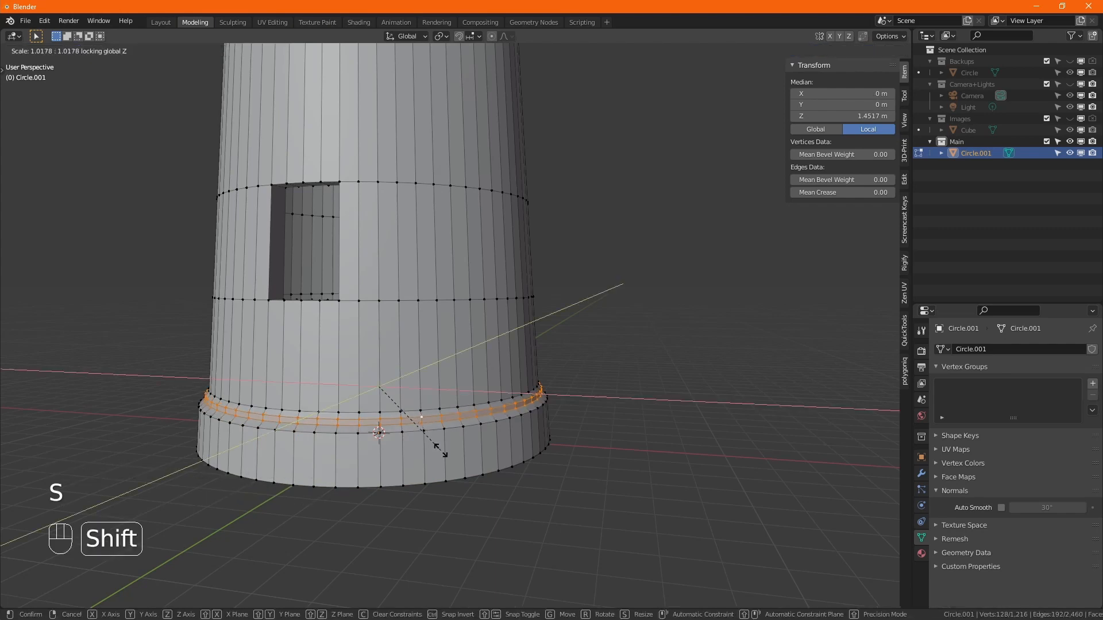
click(442, 461)
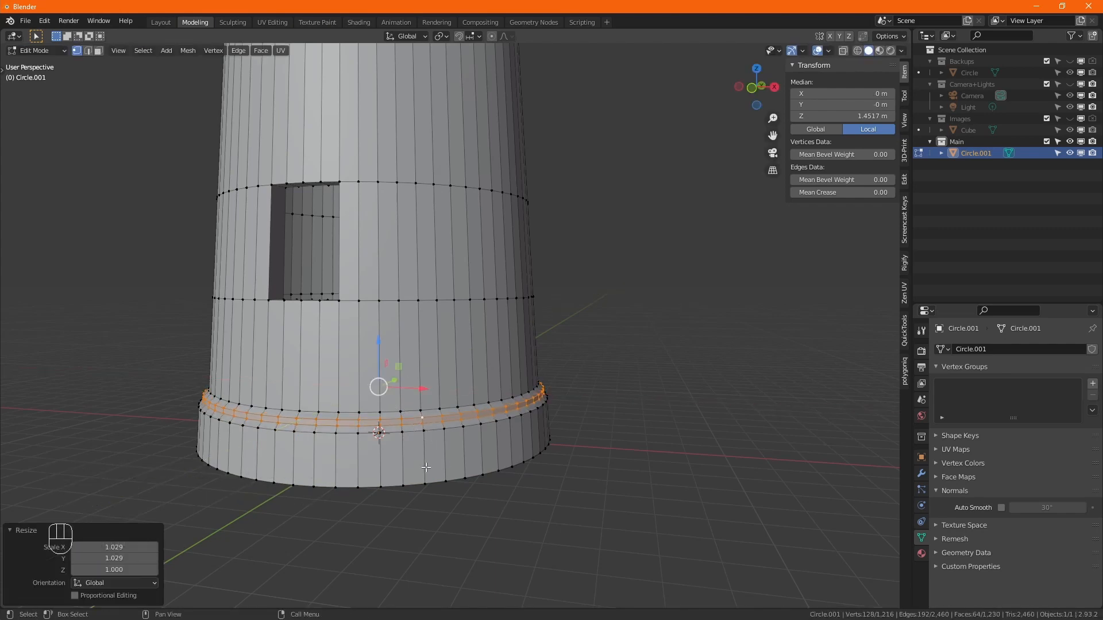
Widen the bottom face band further, scaling it to about 1.018 in X and Y with Z locked
alt+click(428, 481)
alt+shift+click(422, 440)
alt+middle_drag(424, 441, 449, 448)
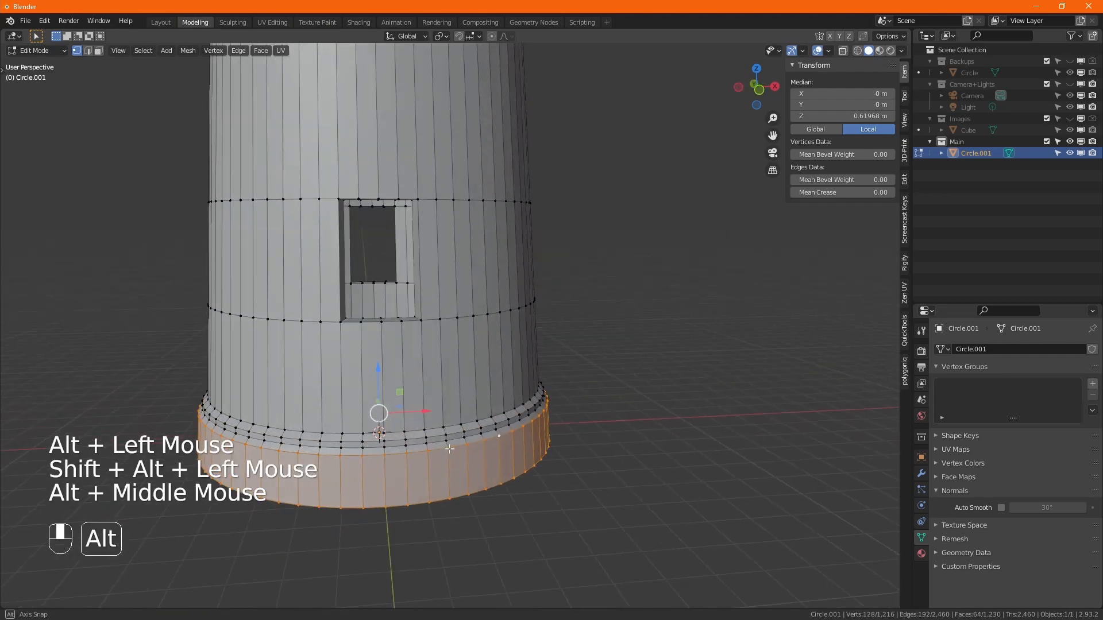
key(s)
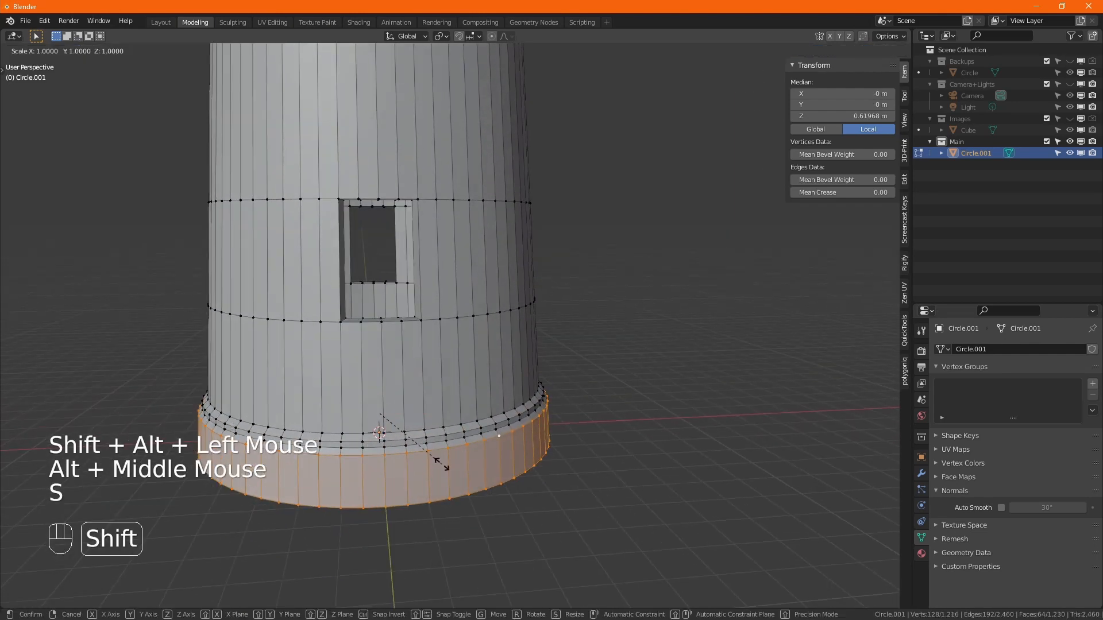
click(440, 460)
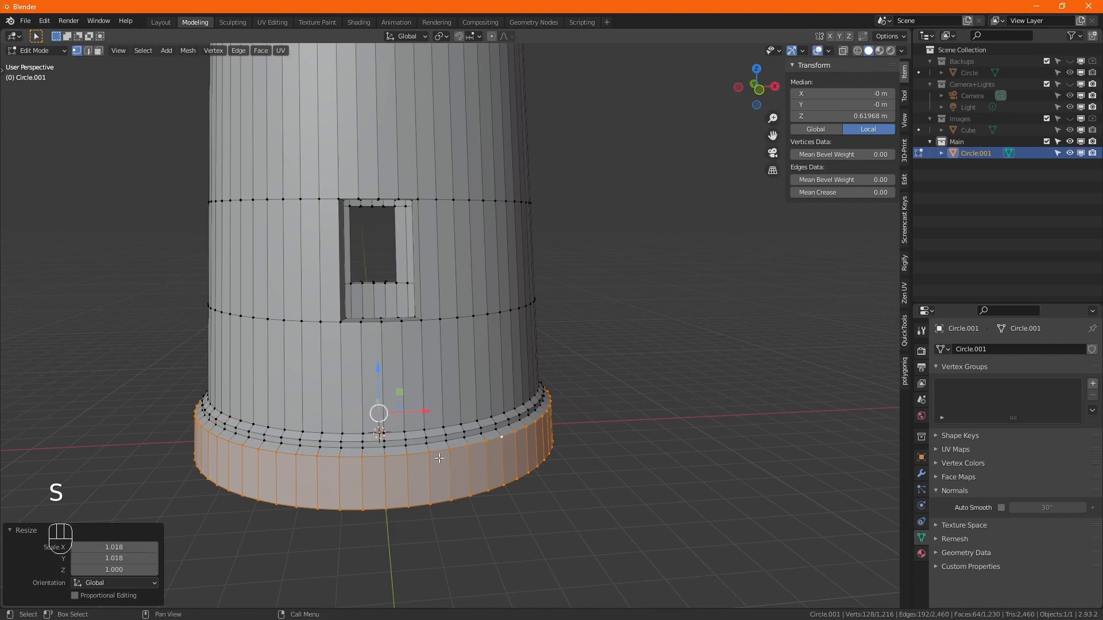
Raise the base band's upper outer edge loop by about 0.018 m and check the whole tower in Object Mode
alt+click(424, 452)
alt+middle_drag(409, 441, 420, 378)
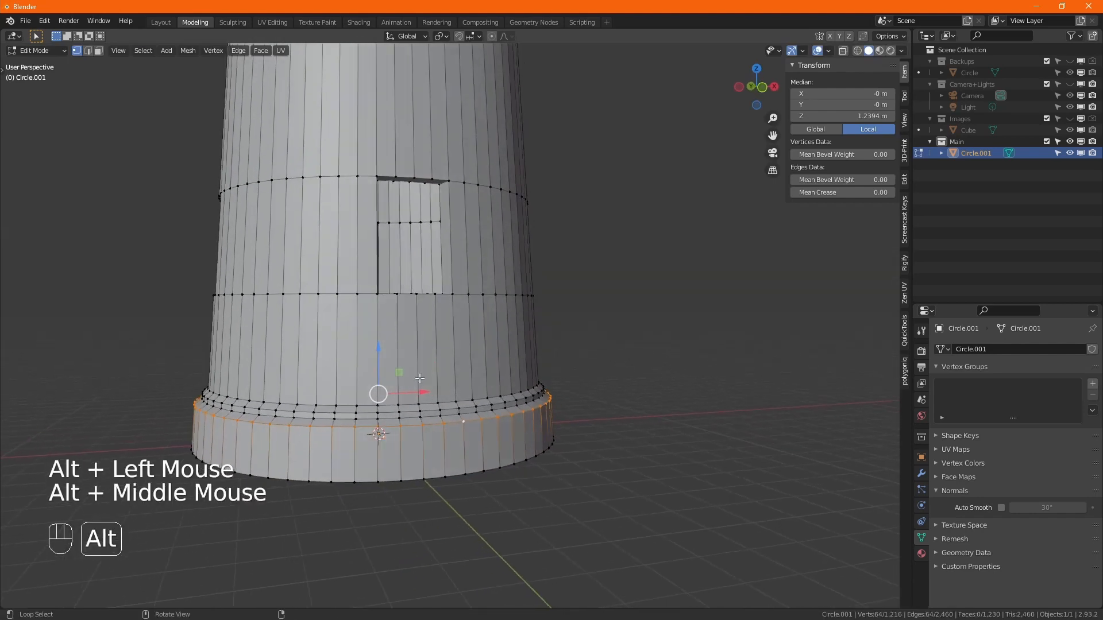
click(377, 357)
drag(377, 357, 378, 351)
alt+middle_drag(379, 353, 362, 377)
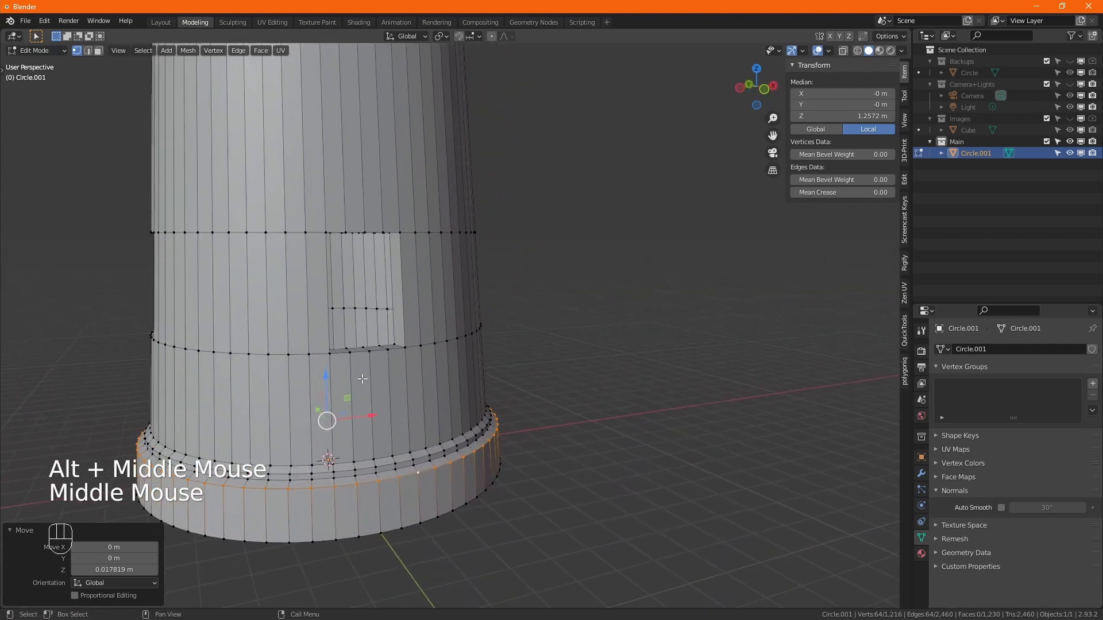
key(Tab)
scroll(361, 377, down, 2)
middle_drag(388, 270, 440, 369)
alt+scroll(449, 373, up, 1)
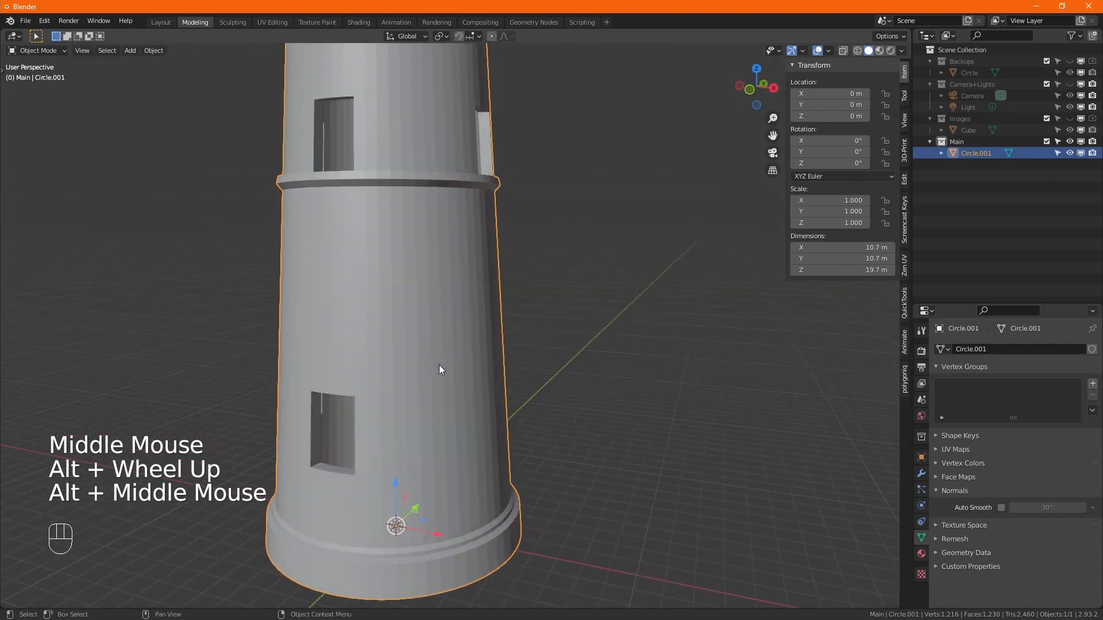
Add a 5 m plane to the tower mesh and move it about 5.16 m along X so it sticks out of the base
key(Tab)
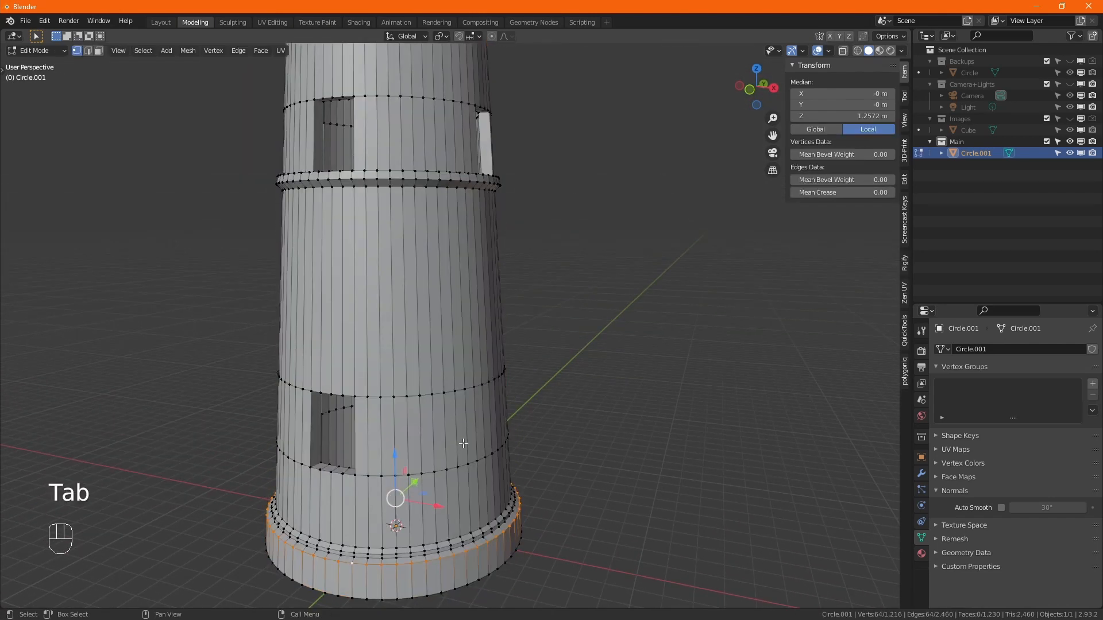
middle_drag(463, 439, 464, 412)
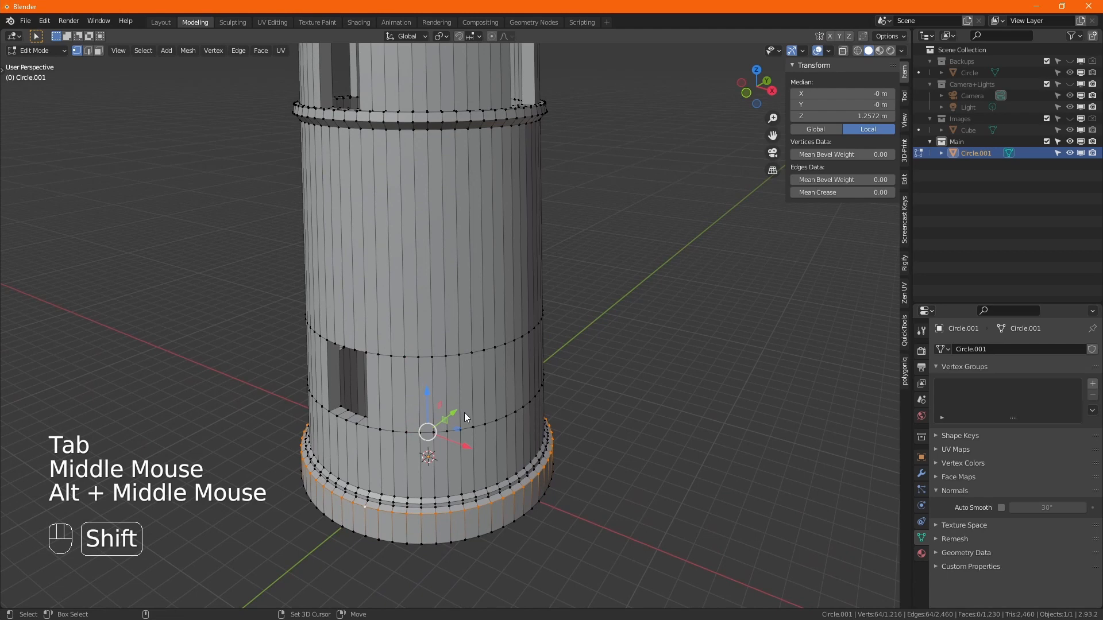
key(shift+a)
click(436, 342)
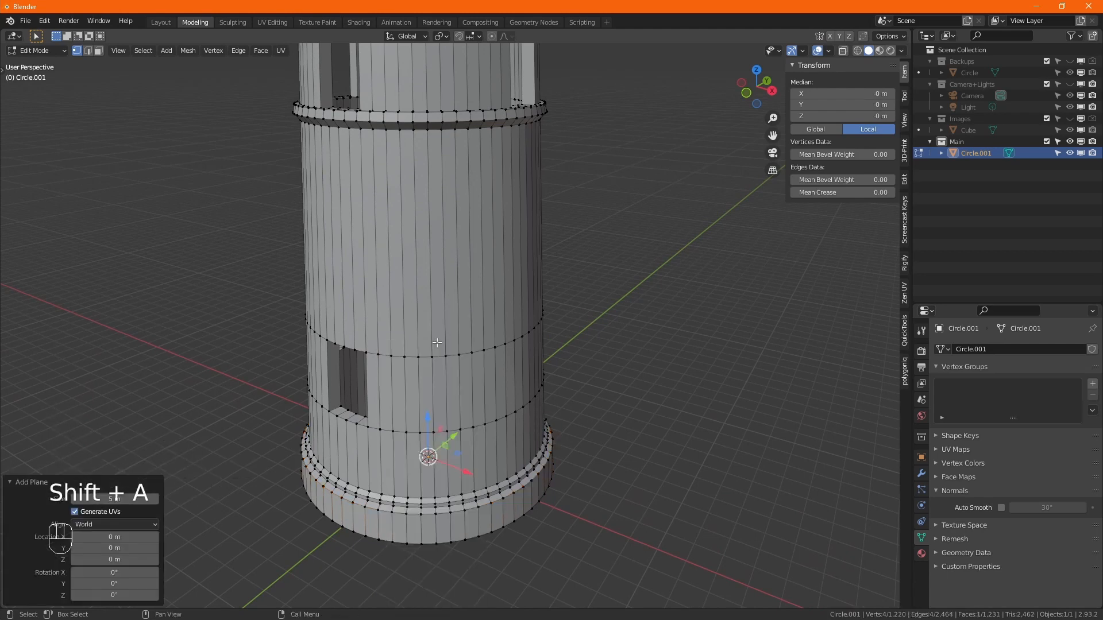
key(alt+z)
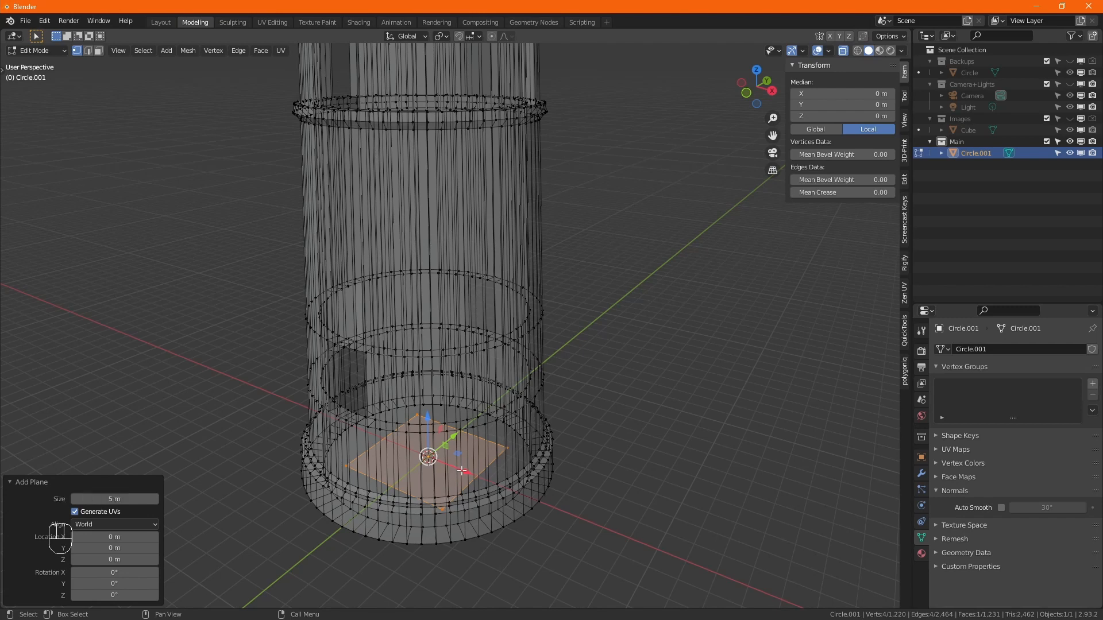
drag(465, 470, 580, 507)
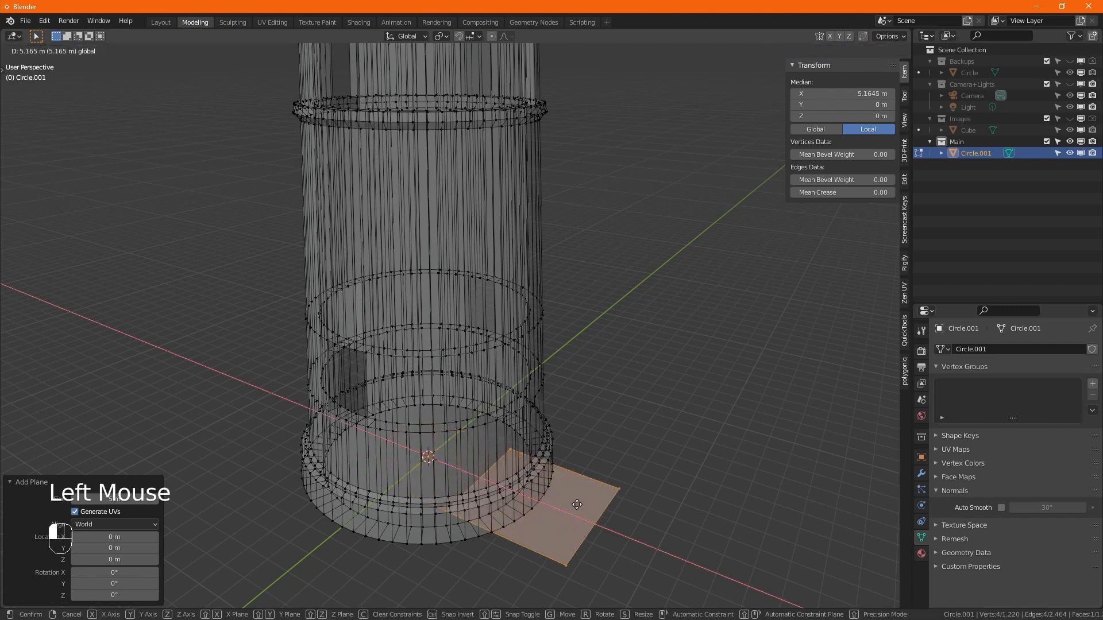
key(alt+z)
Extrude the plane straight up about 7.38 m to form the entrance block
alt+scroll(540, 494, up, 2)
alt+middle_drag(540, 494, 575, 520)
alt+scroll(553, 452, up, 2)
key(e)
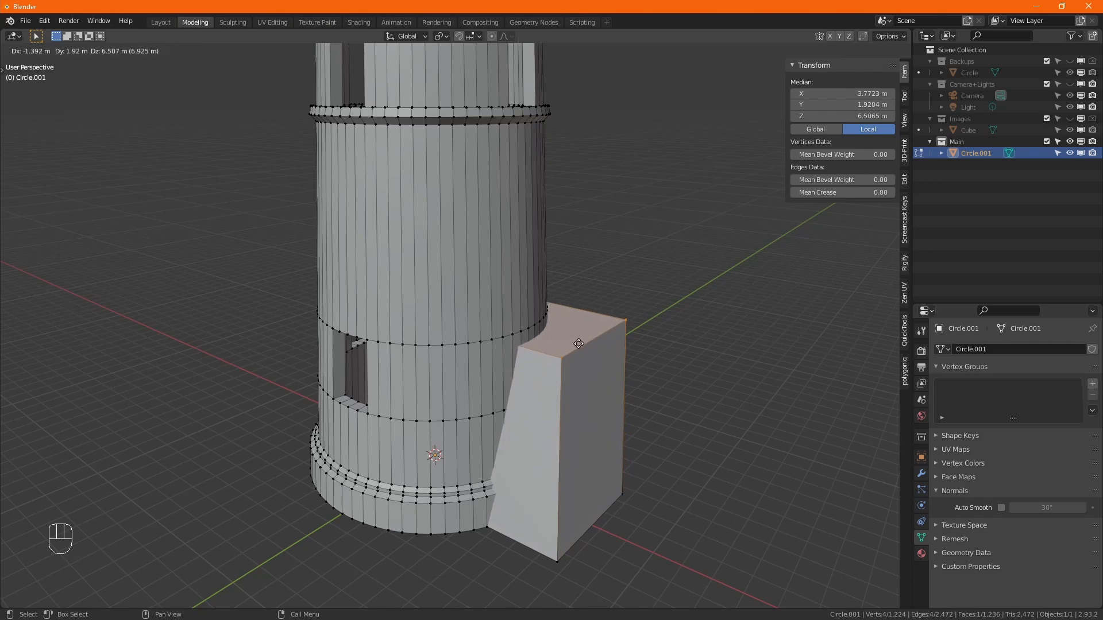
right_click(568, 359)
drag(538, 459, 547, 288)
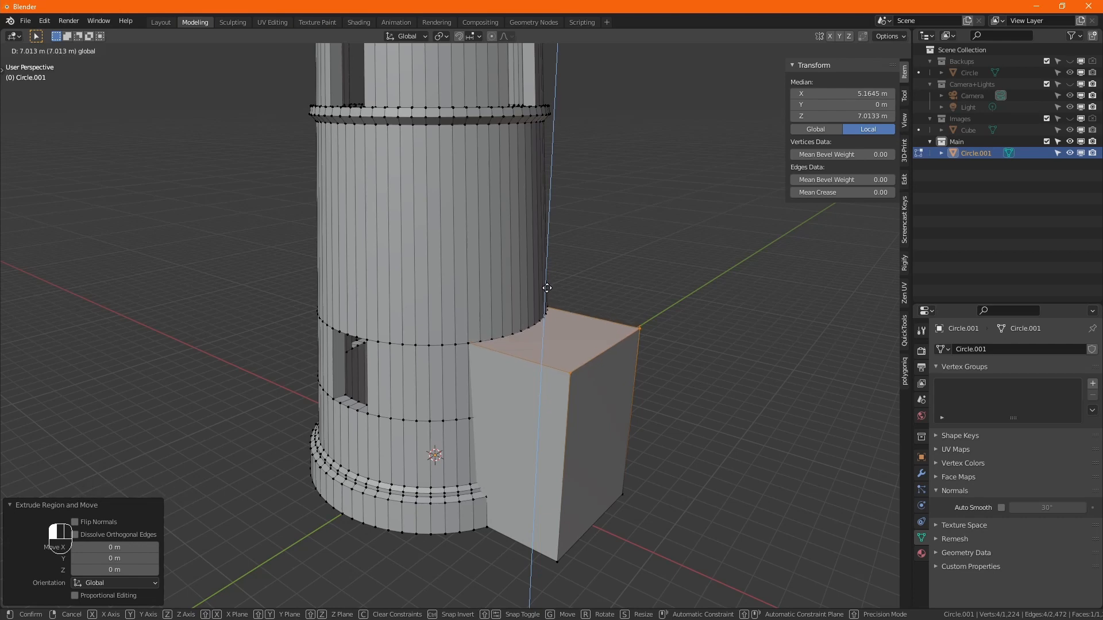
drag(547, 288, 547, 278)
click(547, 278)
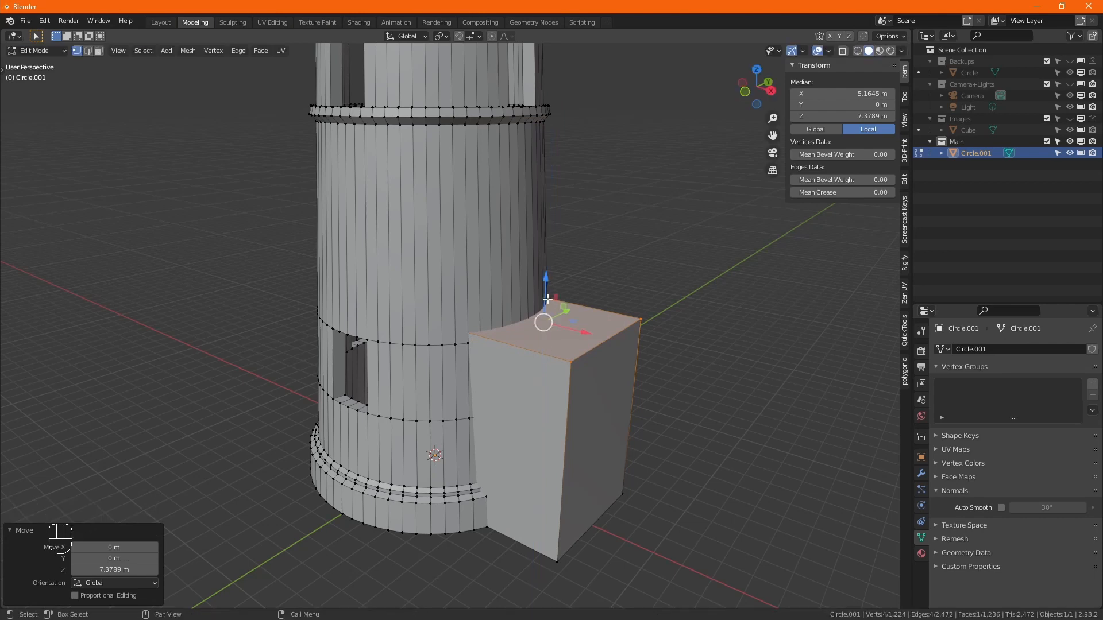
Add a centred vertical loop cut through the entrance block, dividing its front and top faces in half
middle_drag(525, 462, 551, 454)
alt+middle_click(566, 448)
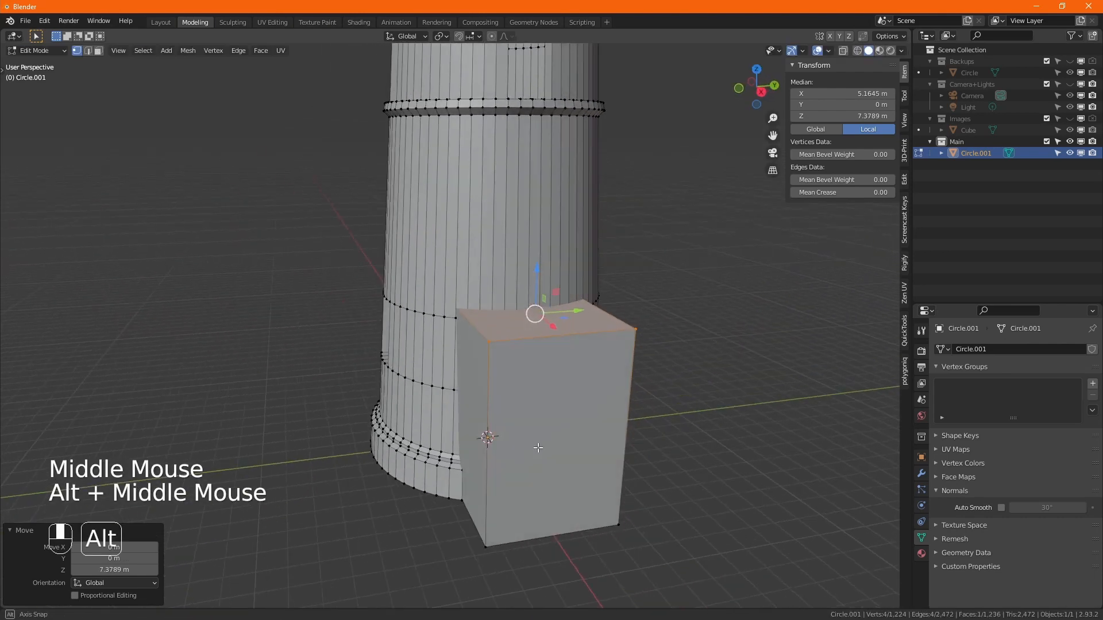
key(ctrl)
key(ctrl+r)
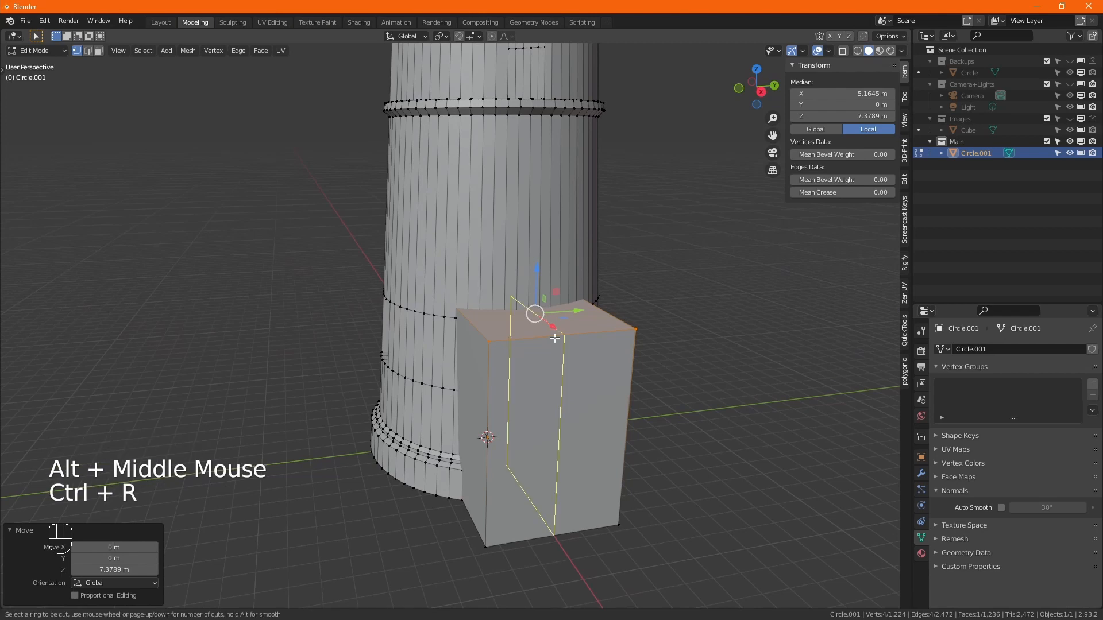
click(560, 344)
right_click(557, 349)
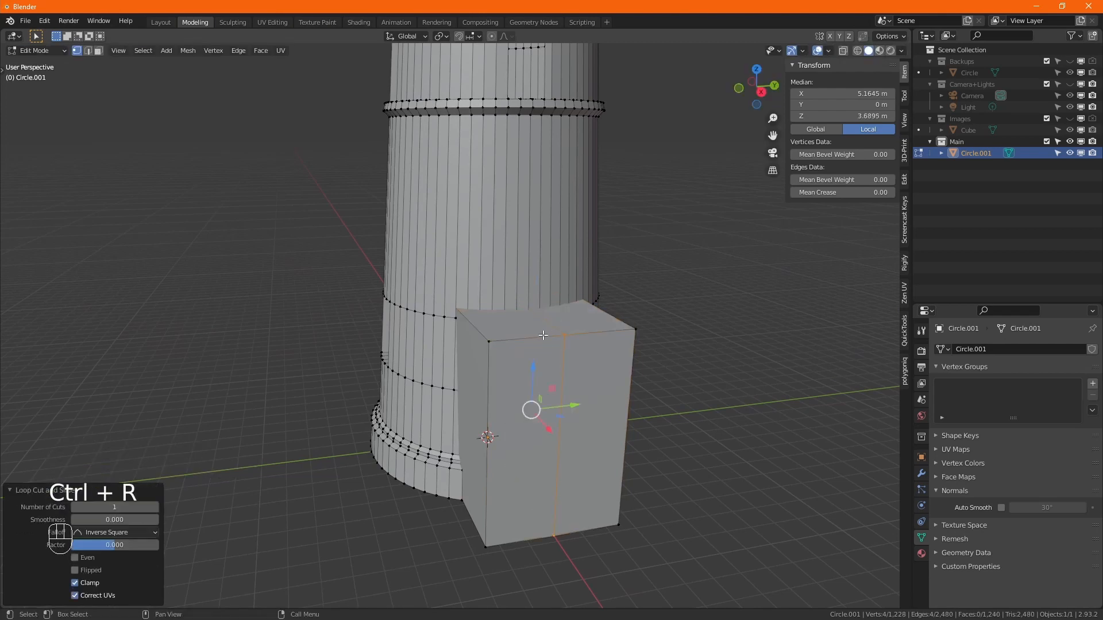
Raise the top middle edge of the entrance block by about 1.77 m to form a gable roof ridge
key(2)
click(534, 313)
drag(534, 310, 538, 247)
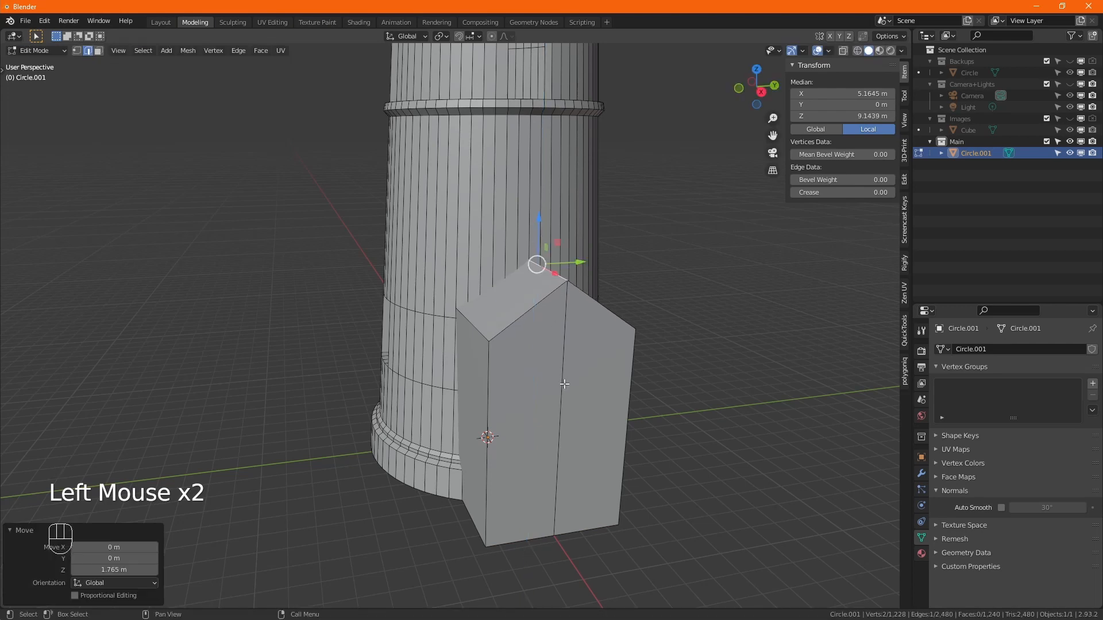
Add a loop cut around the entrance block close beneath the roof, using Even and Flipped to follow the gable's slope
key(ctrl+r)
click(565, 382)
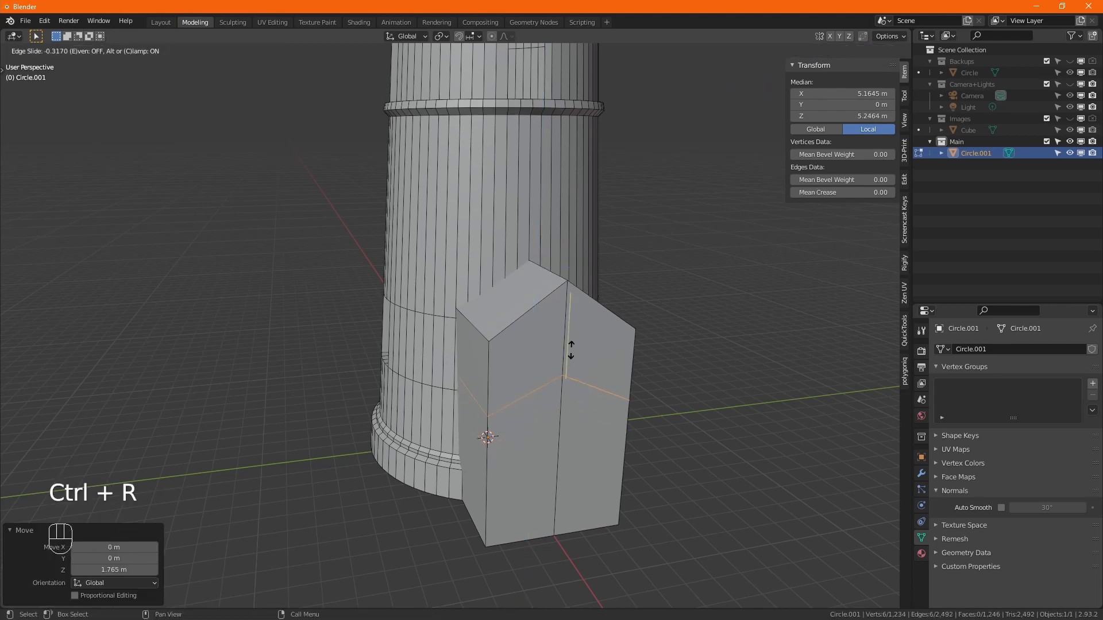
key(e)
key(f)
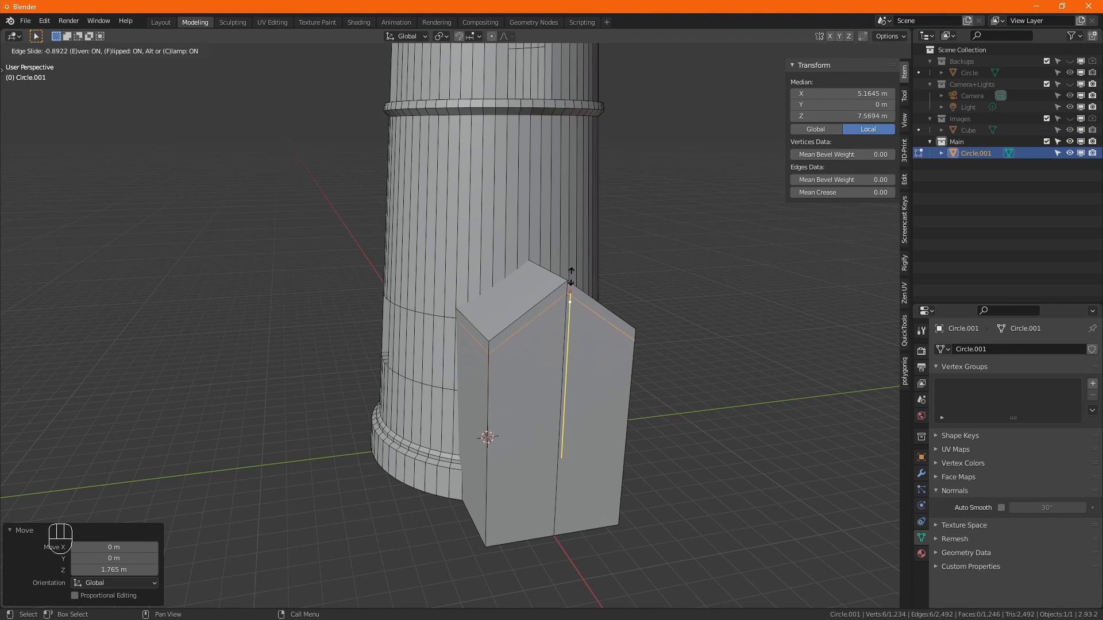
click(571, 276)
key(3)
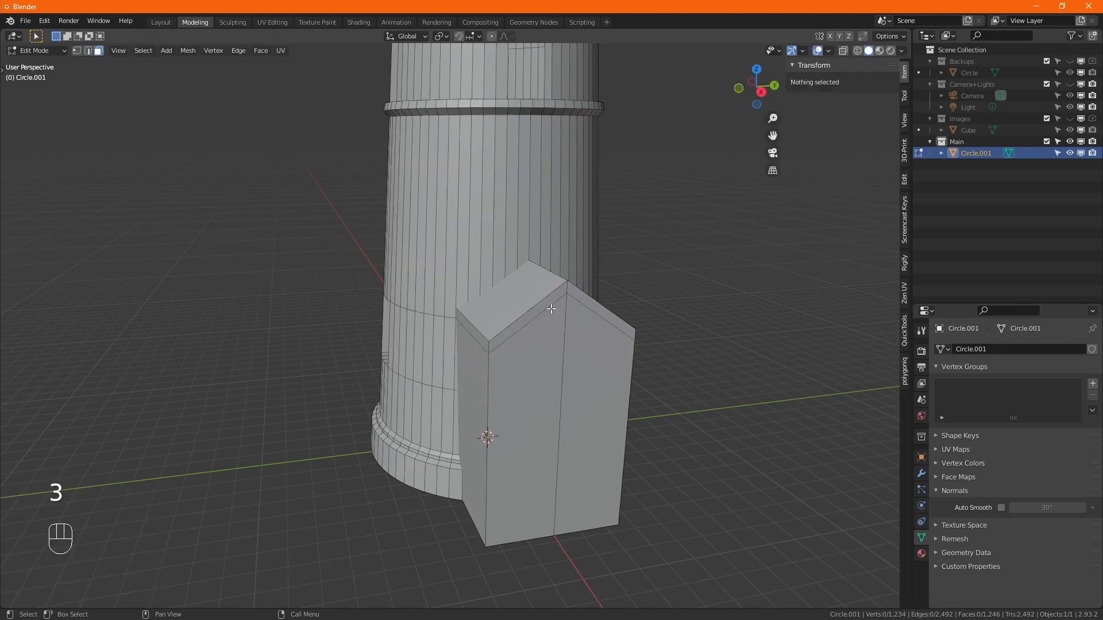
Extrude the narrow eave faces on both sides of the entrance roof, scaling them outward along Y by about 1.15
click(480, 335)
alt+middle_drag(481, 335, 587, 406)
shift+click(568, 384)
key(e)
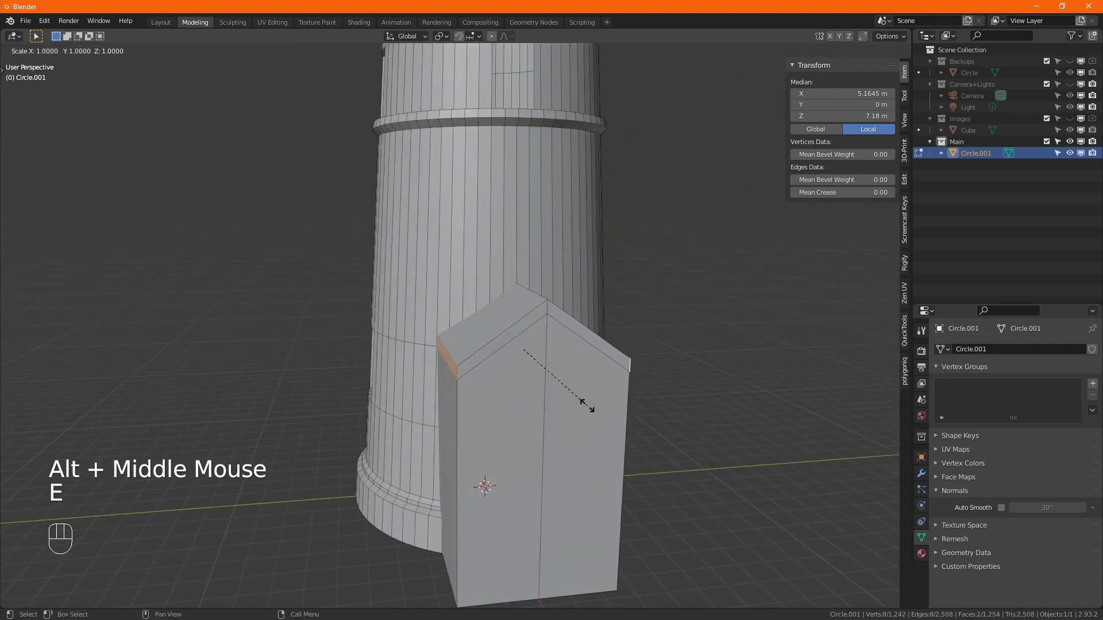
key(y)
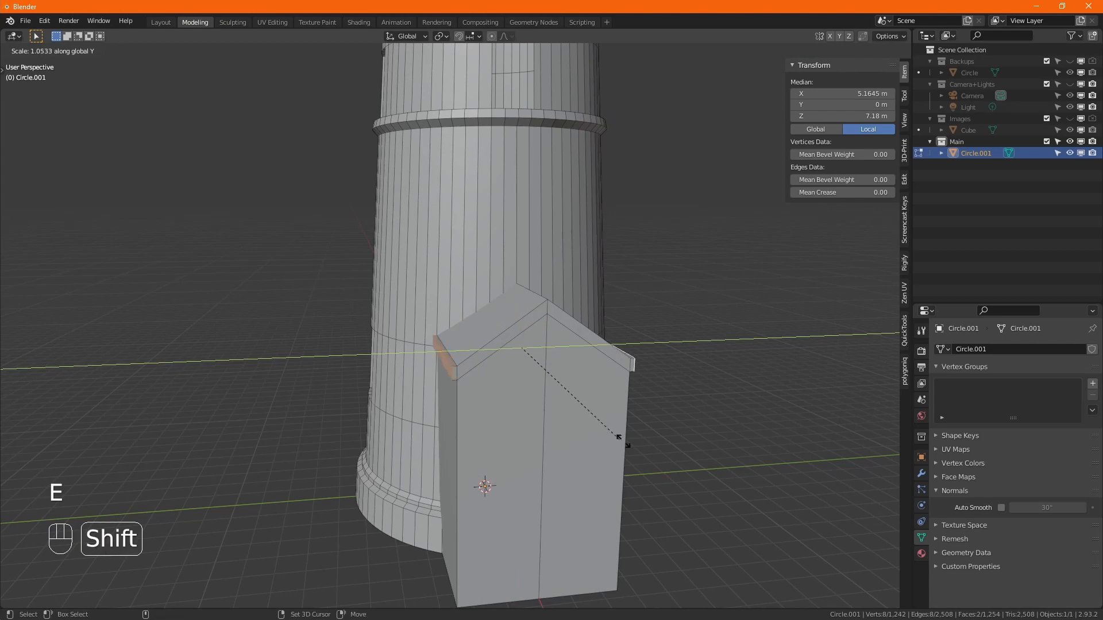
click(694, 479)
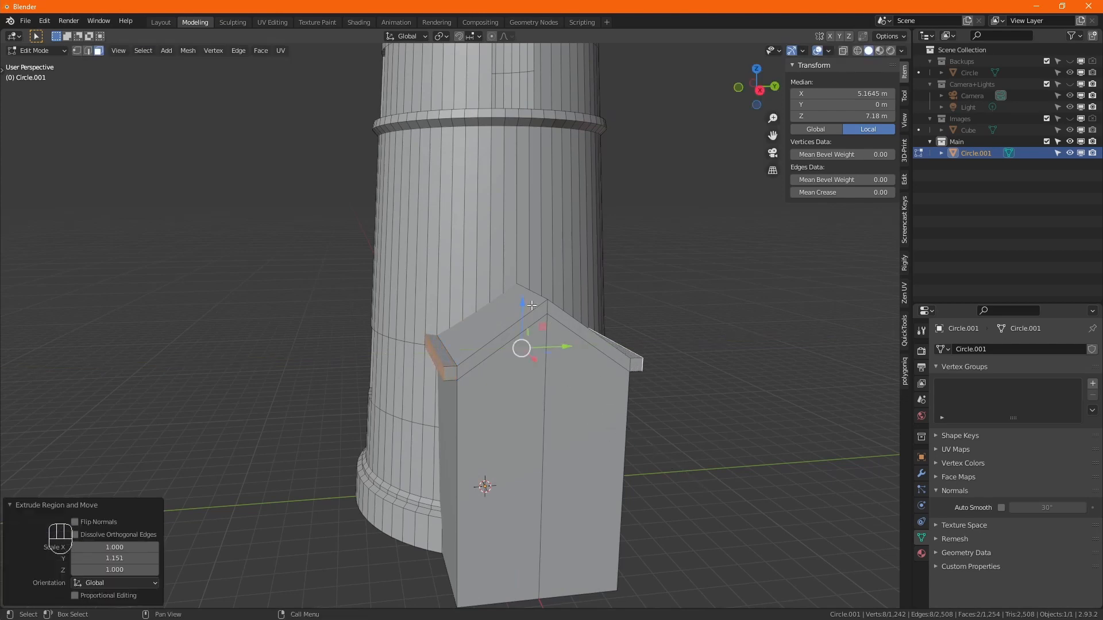
Lower the extruded eave faces by about 0.29 m so the overhangs continue the roof slope
drag(525, 305, 532, 316)
key(shift)
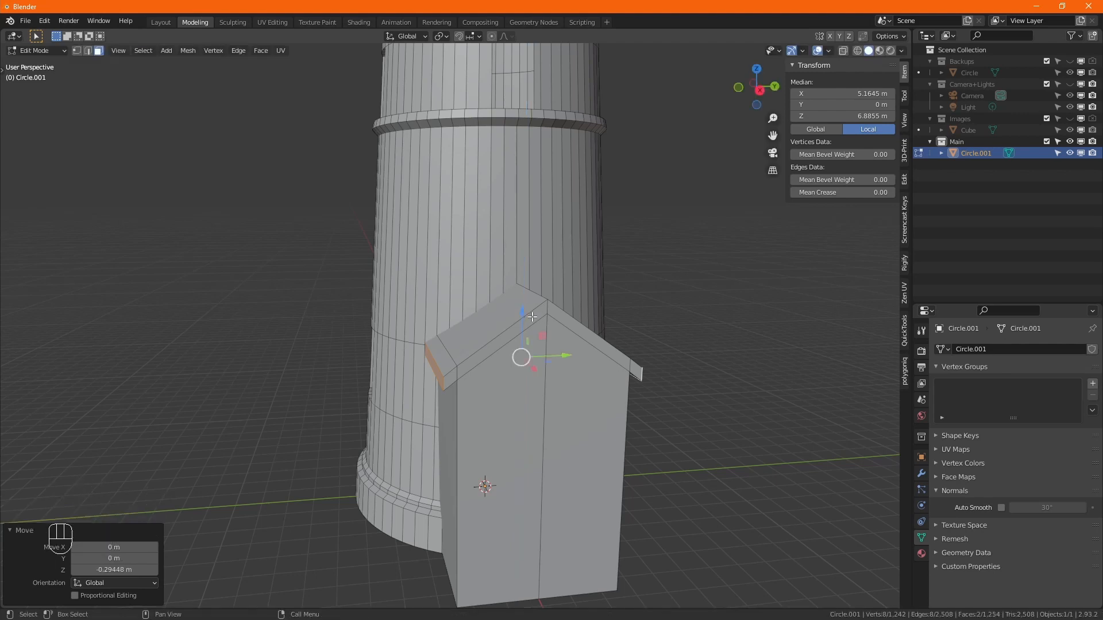
key(KP_3)
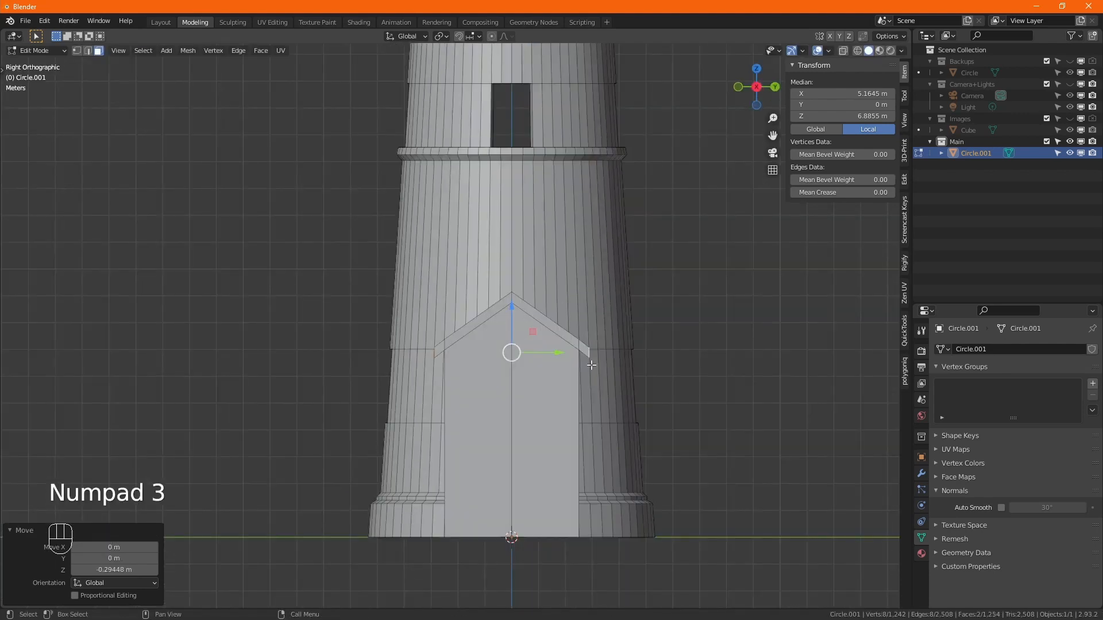
alt+scroll(521, 385, up, 1)
alt+middle_drag(521, 385, 504, 397)
middle_drag(537, 475, 544, 367)
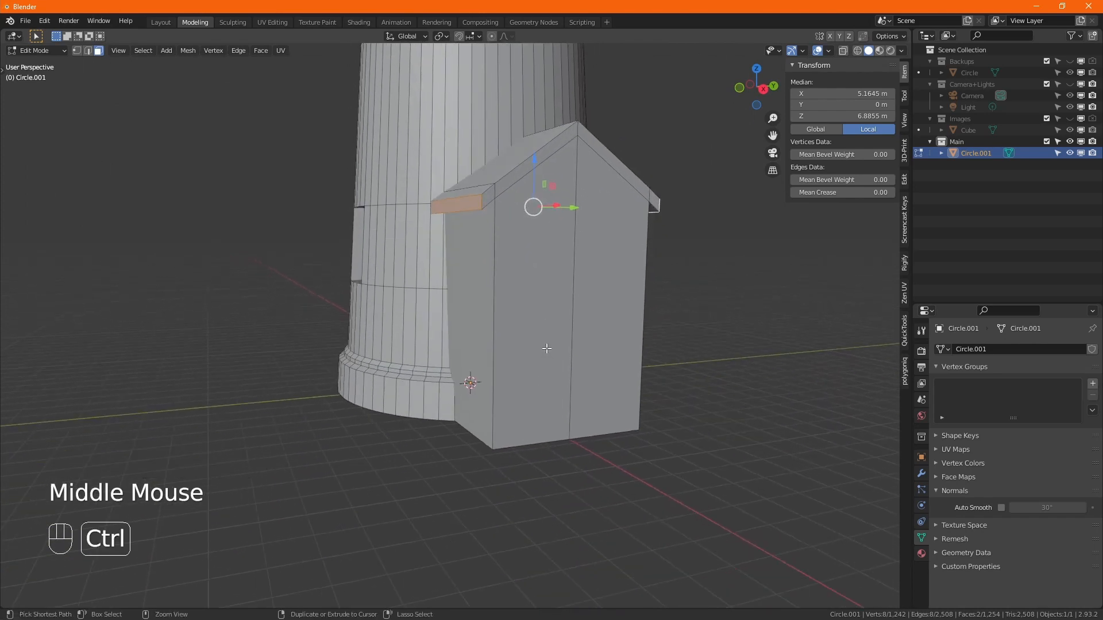
key(ctrl+r)
click(574, 308)
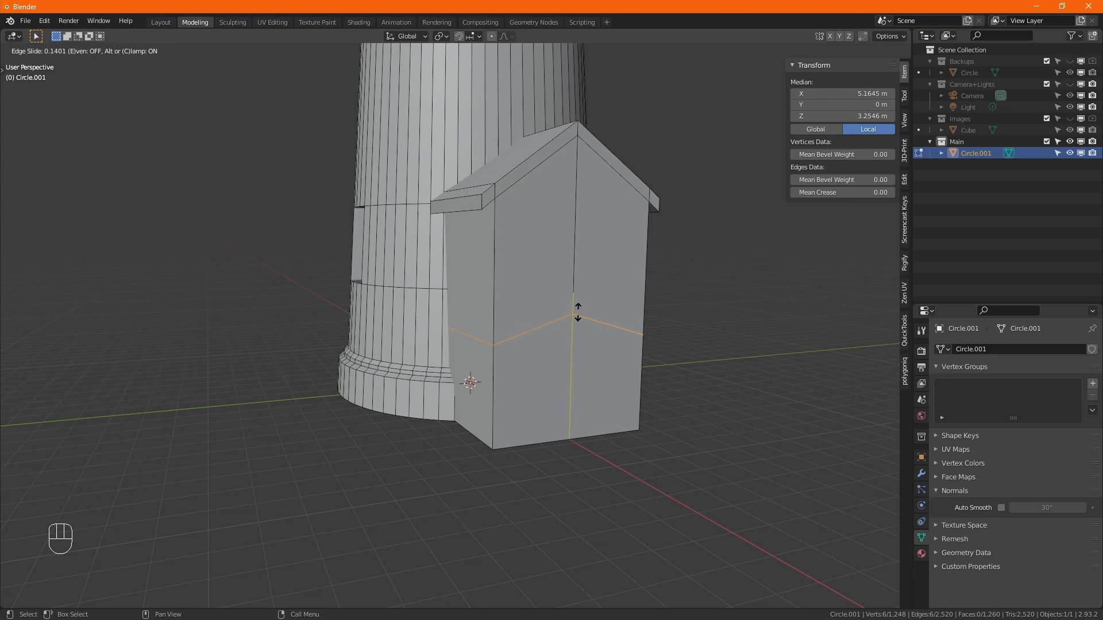
key(e)
key(f)
right_click(578, 311)
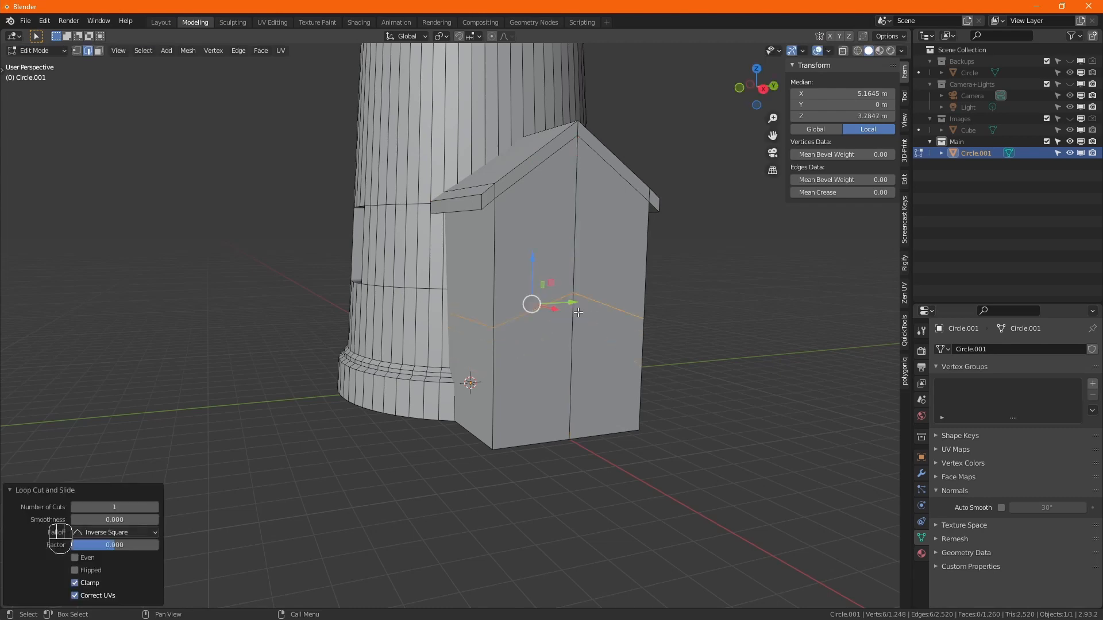
key(ctrl+z)
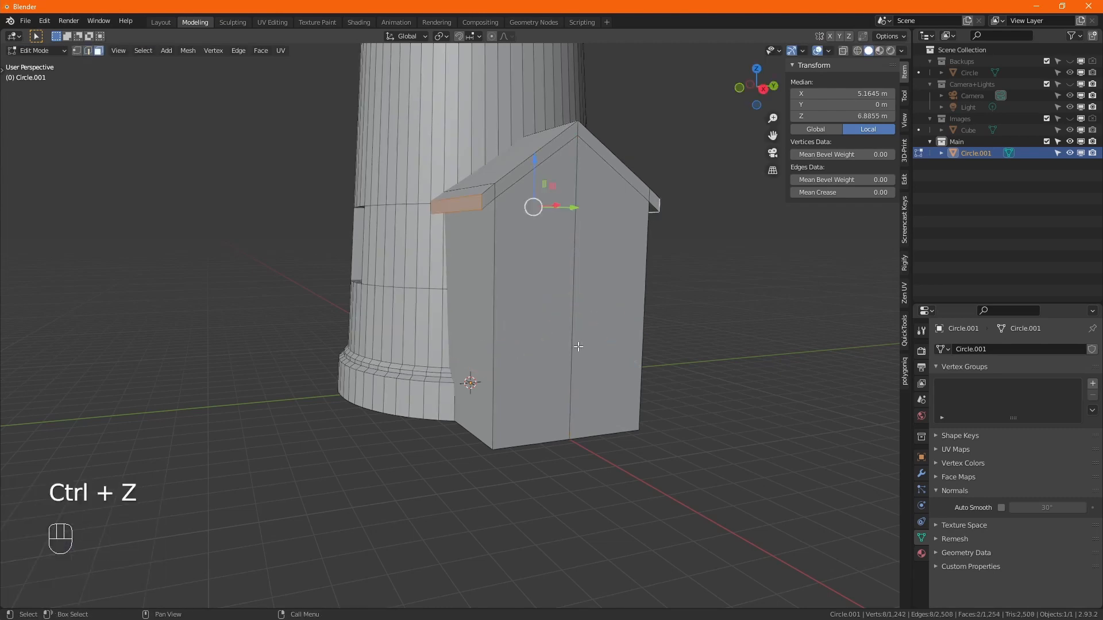
Add a level loop cut around the entrance walls with Even, aligned with the top of the tower's base moulding at about 1.66 m
key(ctrl+r)
click(572, 333)
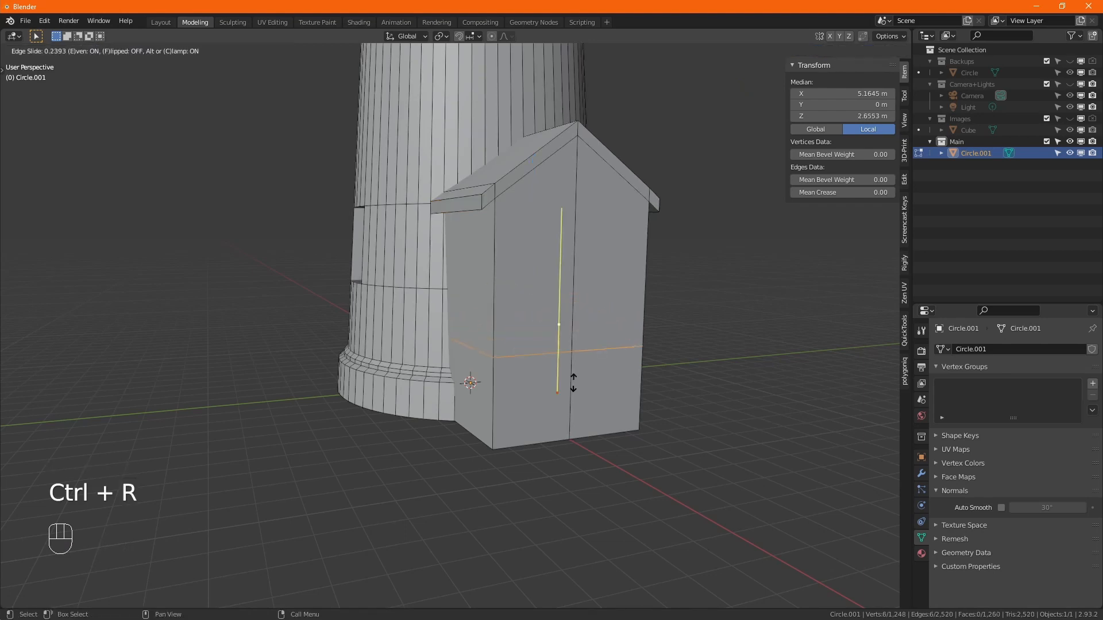
key(shift)
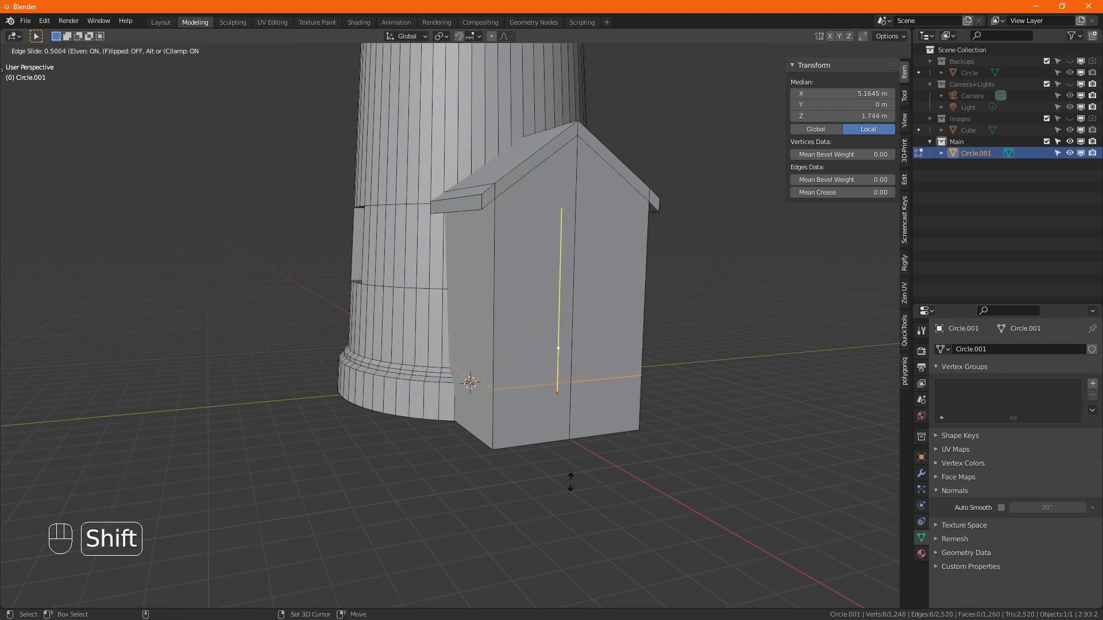
click(567, 508)
scroll(459, 370, up, 2)
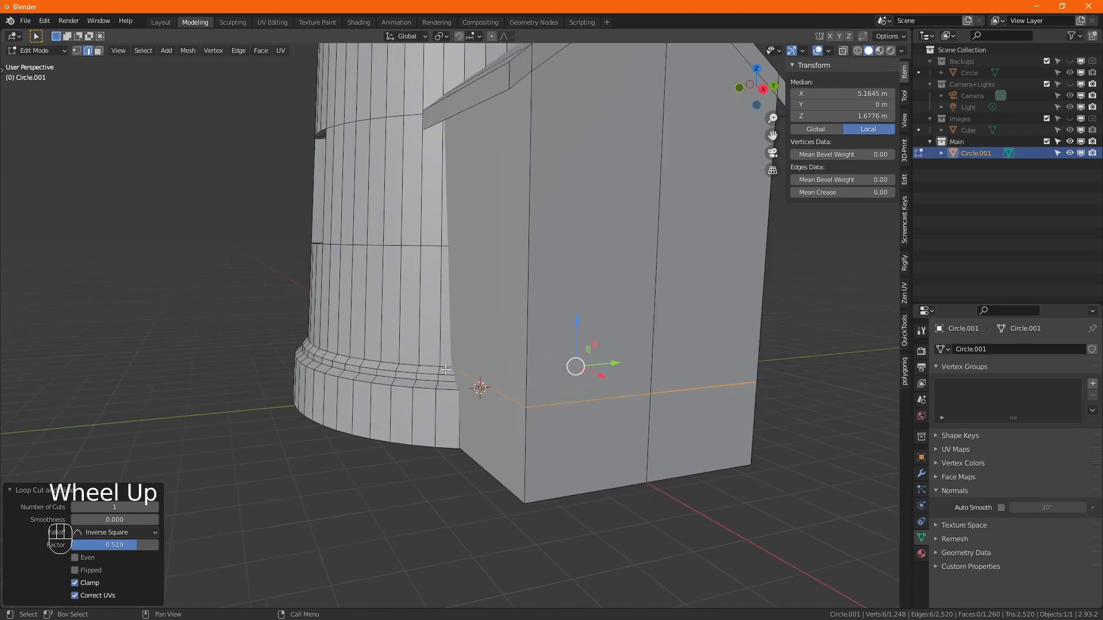
scroll(459, 370, up, 2)
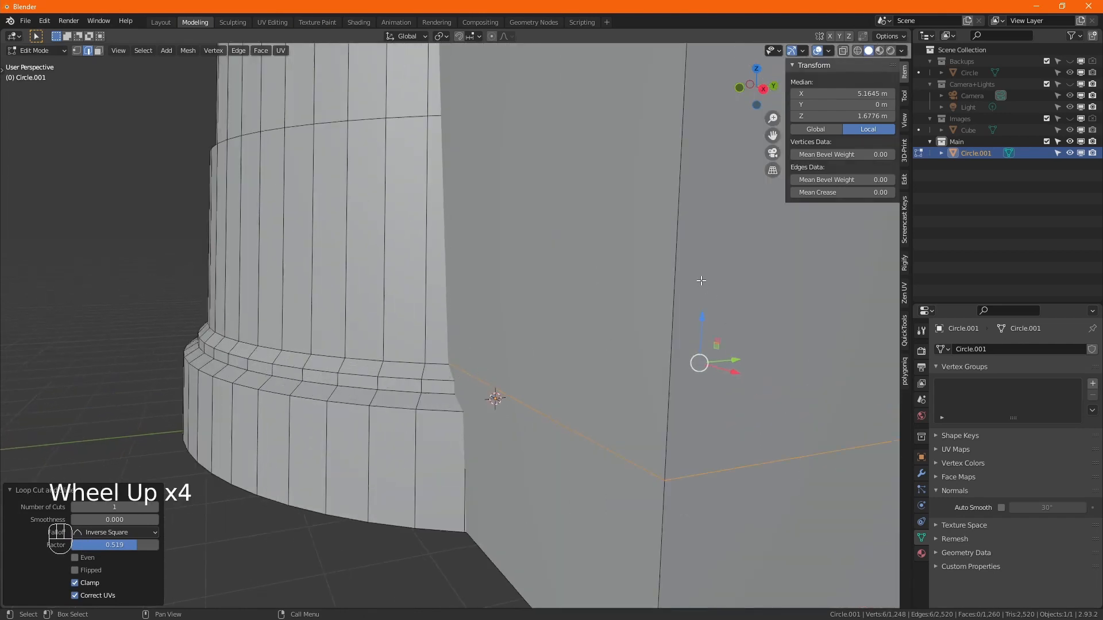
drag(704, 314, 692, 331)
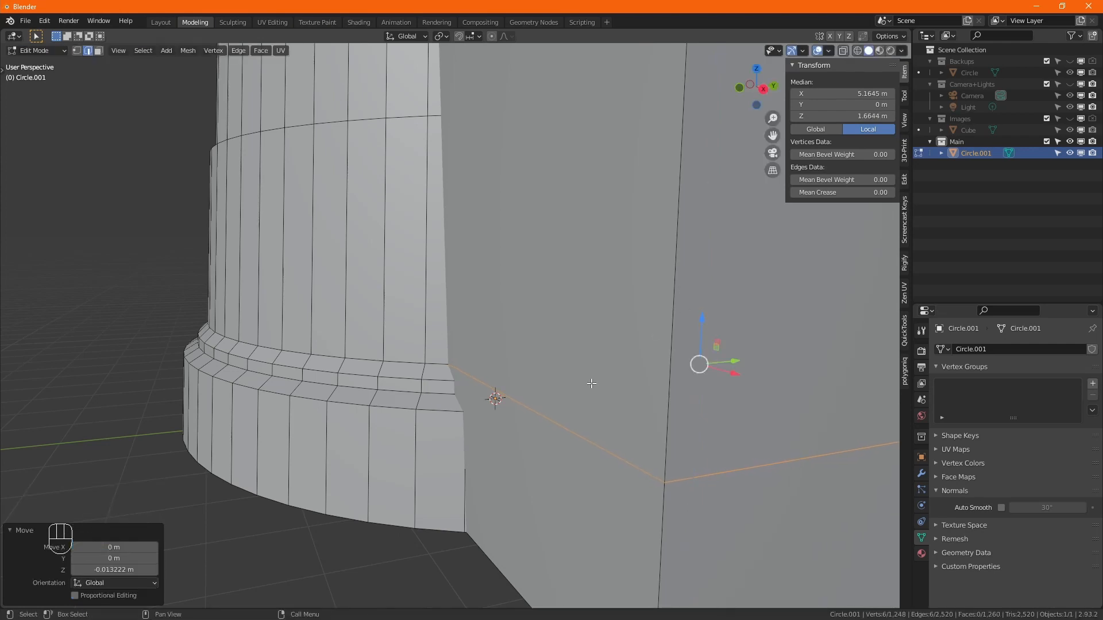
Add a loop cut at the moulding's lower edge, about 1.26 m high, and two evenly spaced cuts between it and the upper loop
middle_drag(592, 383, 564, 355)
key(ctrl+r)
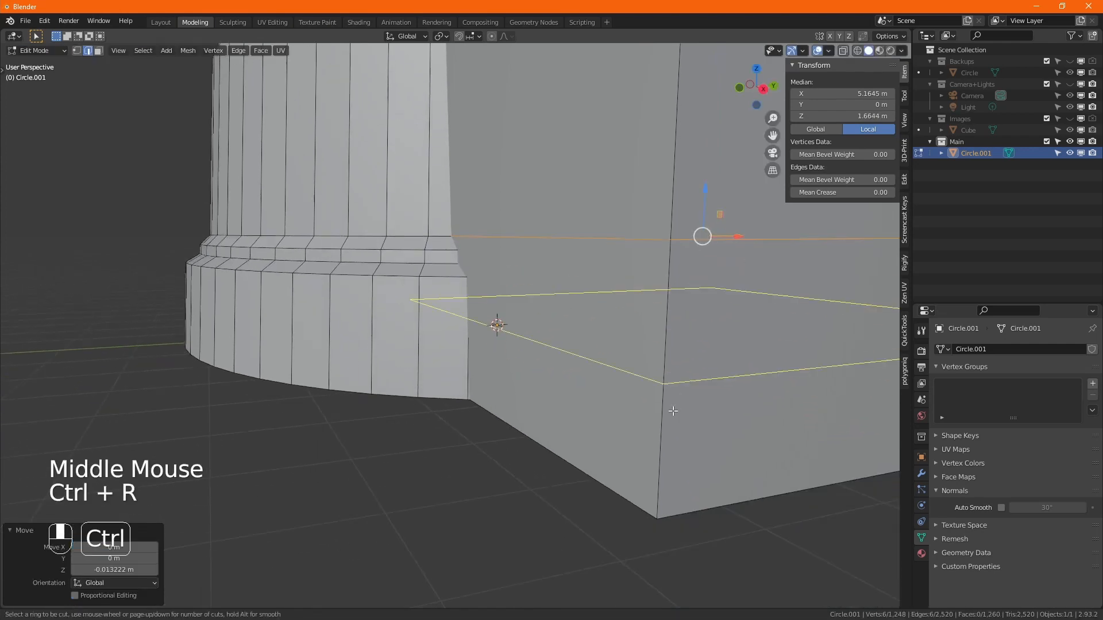
click(668, 386)
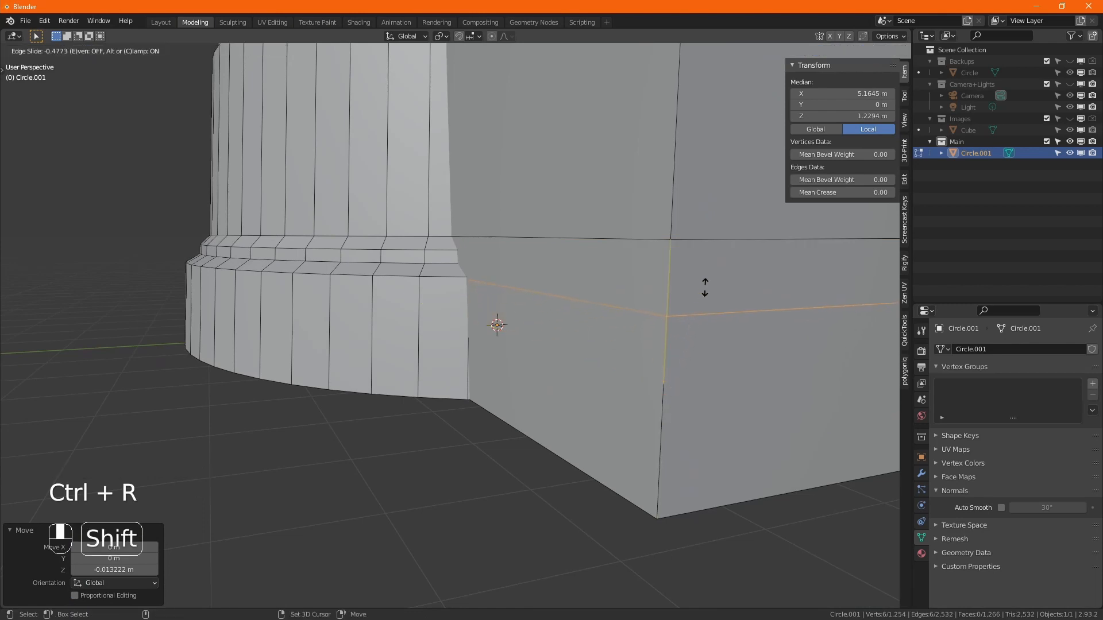
shift+click(704, 255)
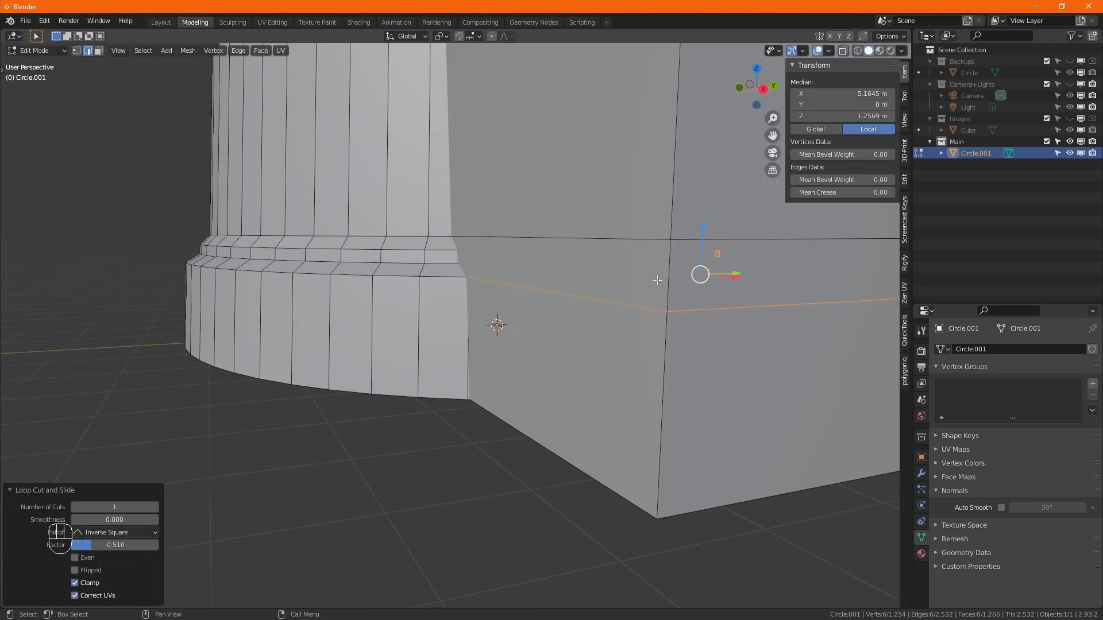
key(ctrl+r)
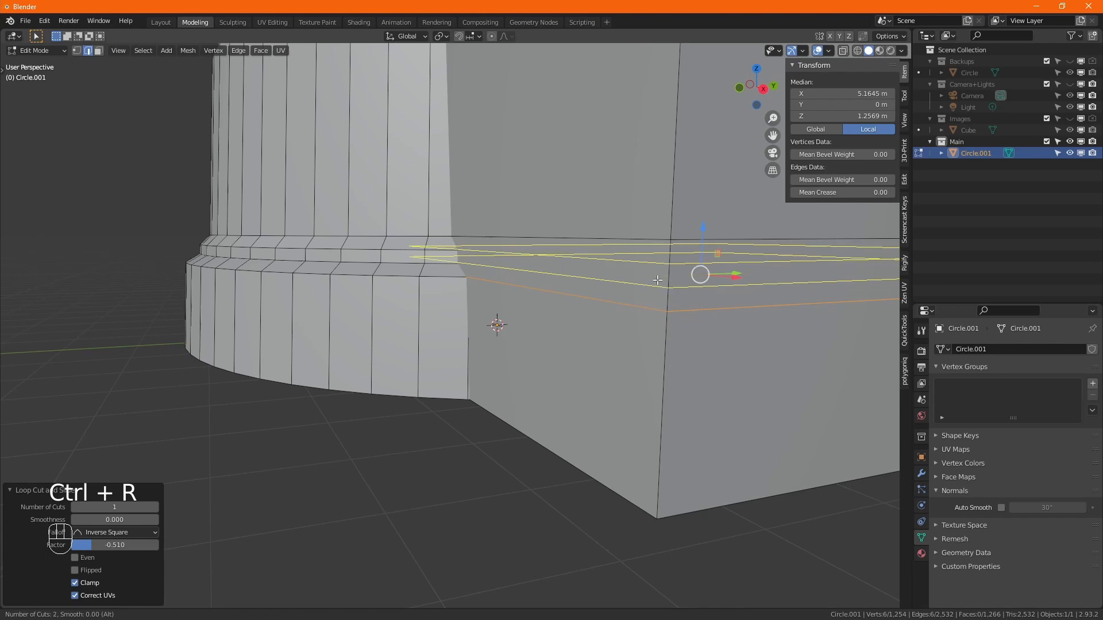
click(657, 279)
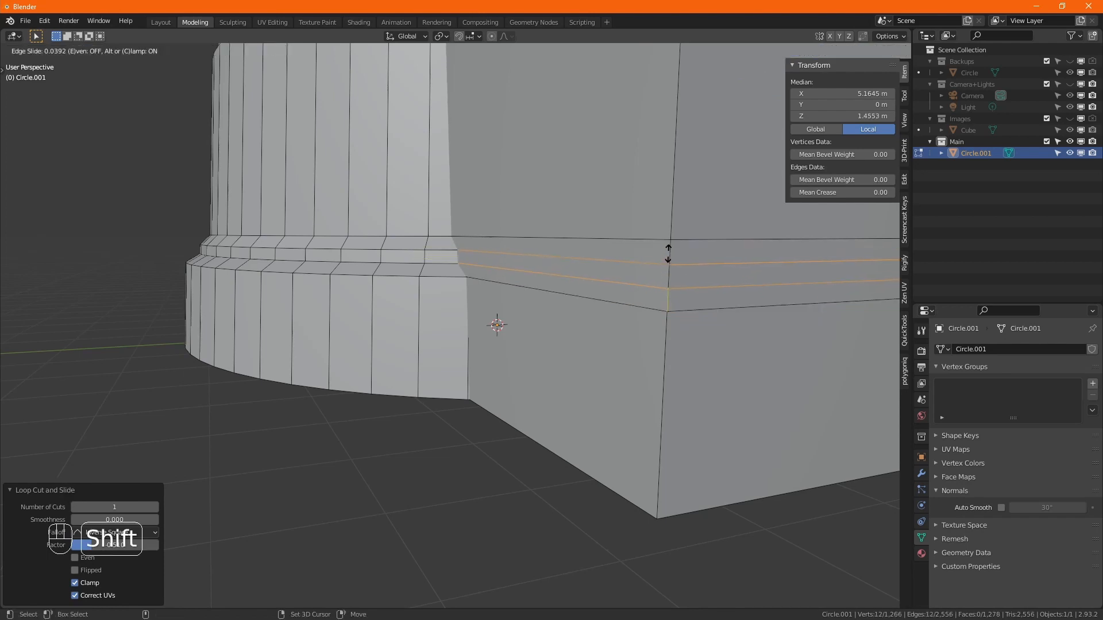
click(668, 253)
Widen the lowest side faces on both sides of the entrance by scaling them along Y to about 1.127
key(3)
click(584, 387)
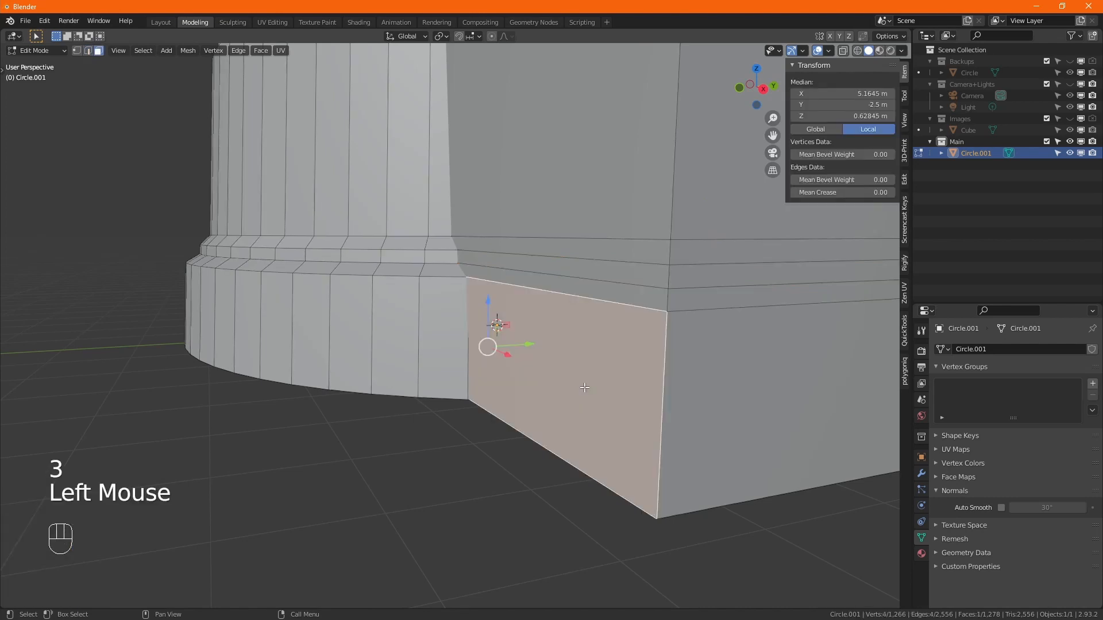
middle_drag(713, 401, 475, 401)
scroll(475, 402, down, 2)
alt+middle_drag(608, 403, 484, 426)
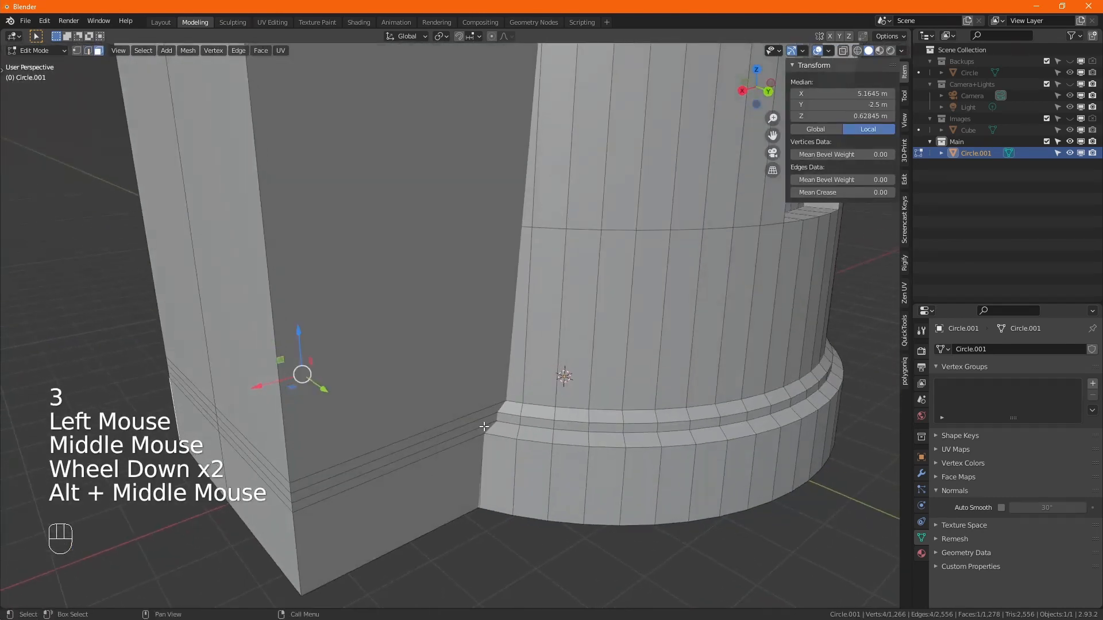
shift+click(392, 510)
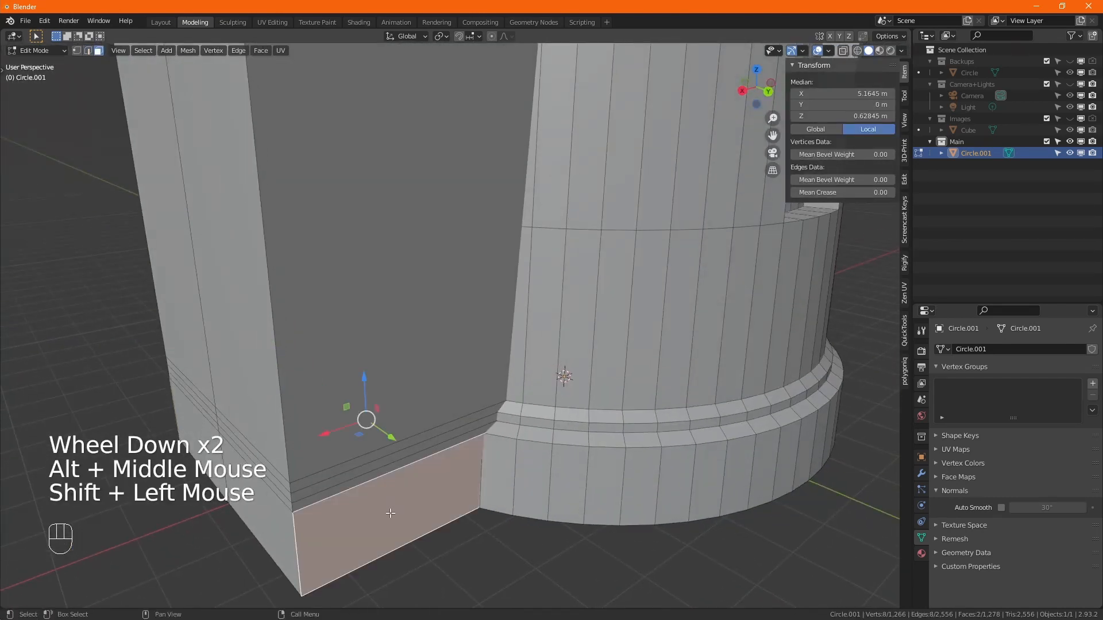
key(s)
key(y)
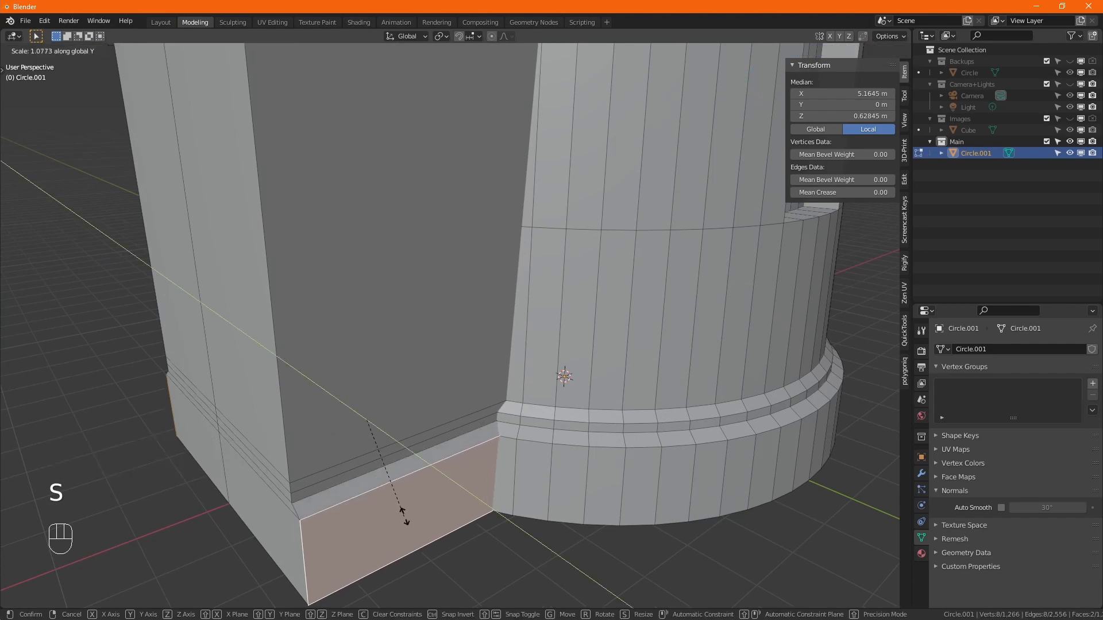
key(shift)
shift+click(409, 519)
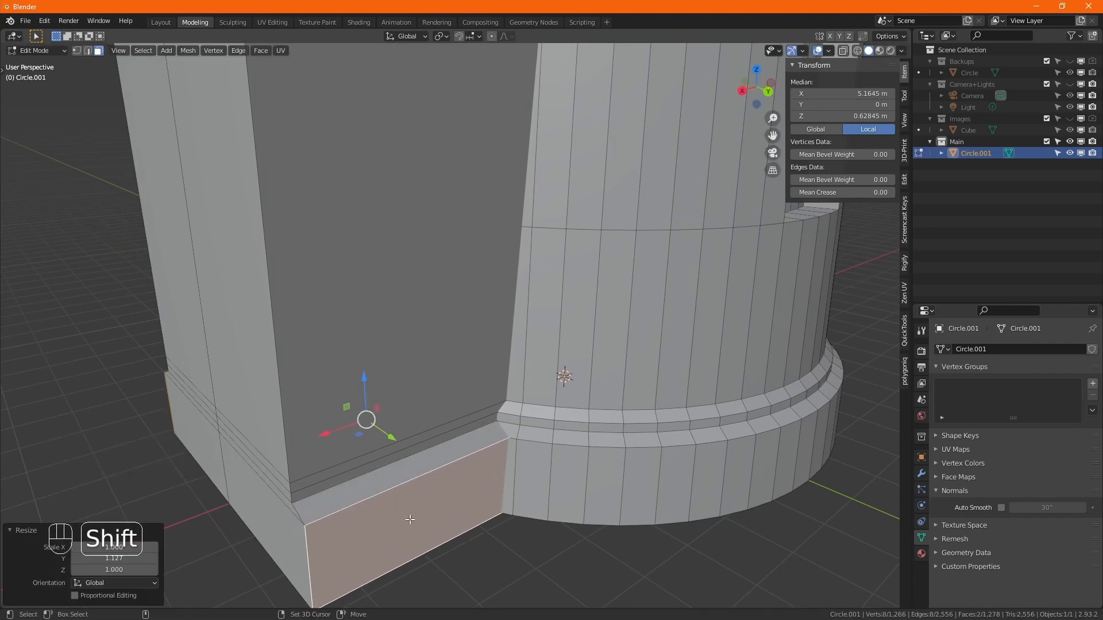
Add the next two rows of base side faces on both sides to the selection and scale them slightly outward along Y
shift+click(387, 484)
shift+click(378, 462)
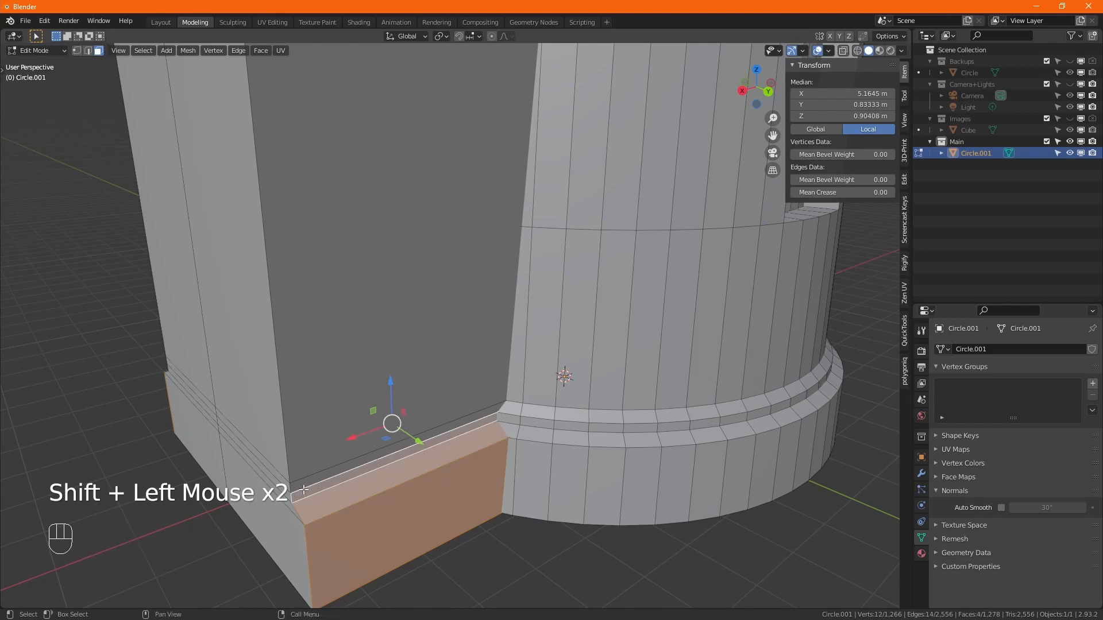
middle_drag(378, 462, 482, 425)
alt+middle_click(430, 382)
shift+double_click(430, 381)
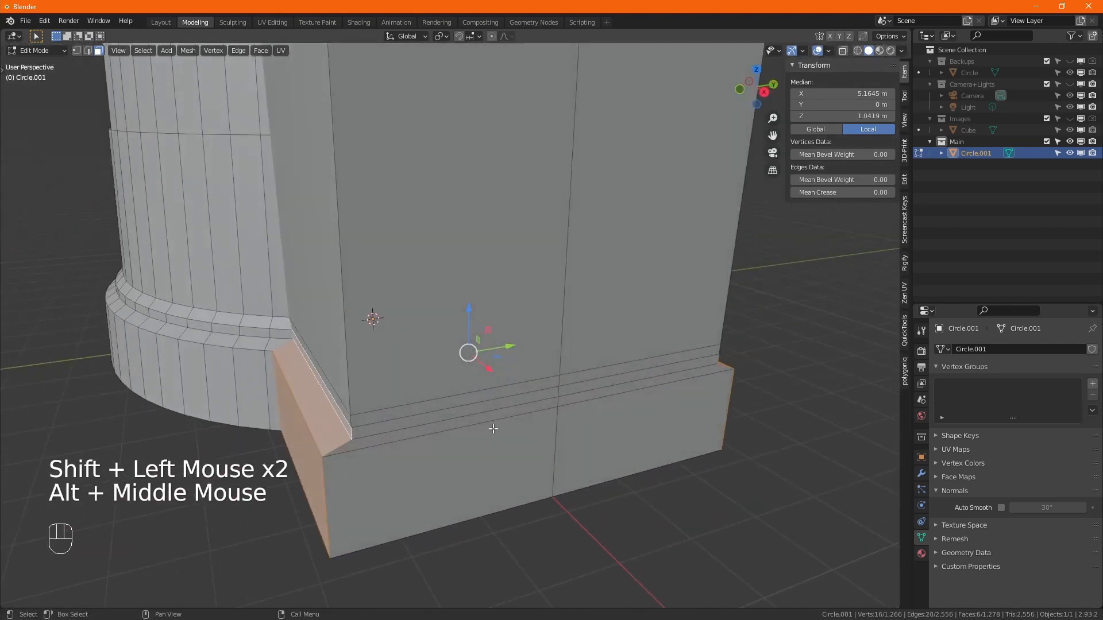
key(s)
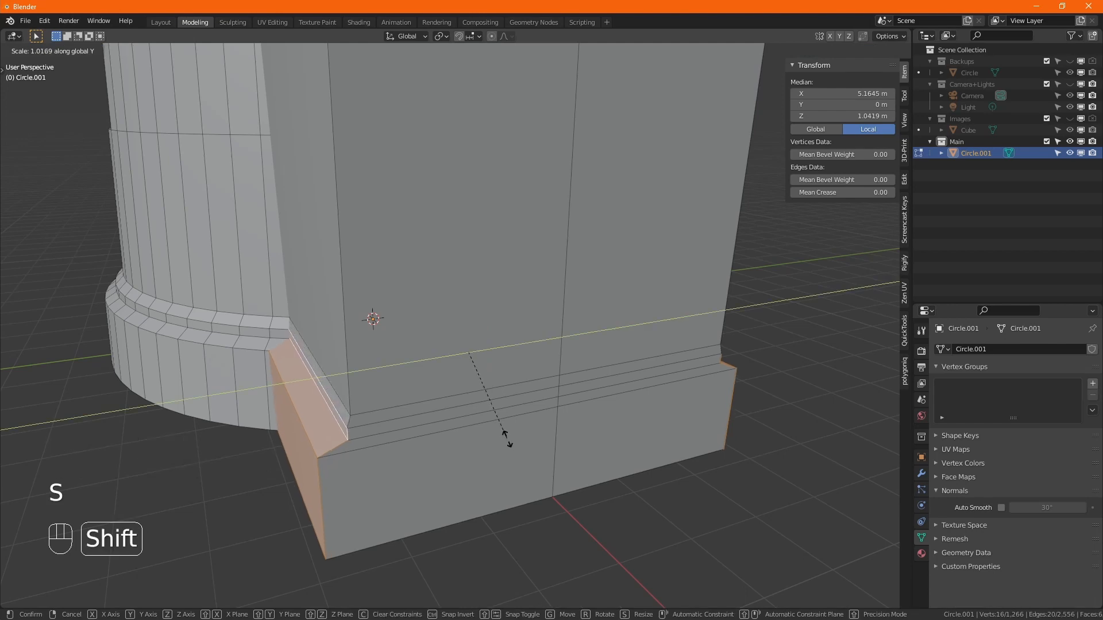
click(519, 471)
Select the front vertices of the entrance house and move them about 1.6 m along X towards the tower
key(Tab)
scroll(519, 471, down, 2)
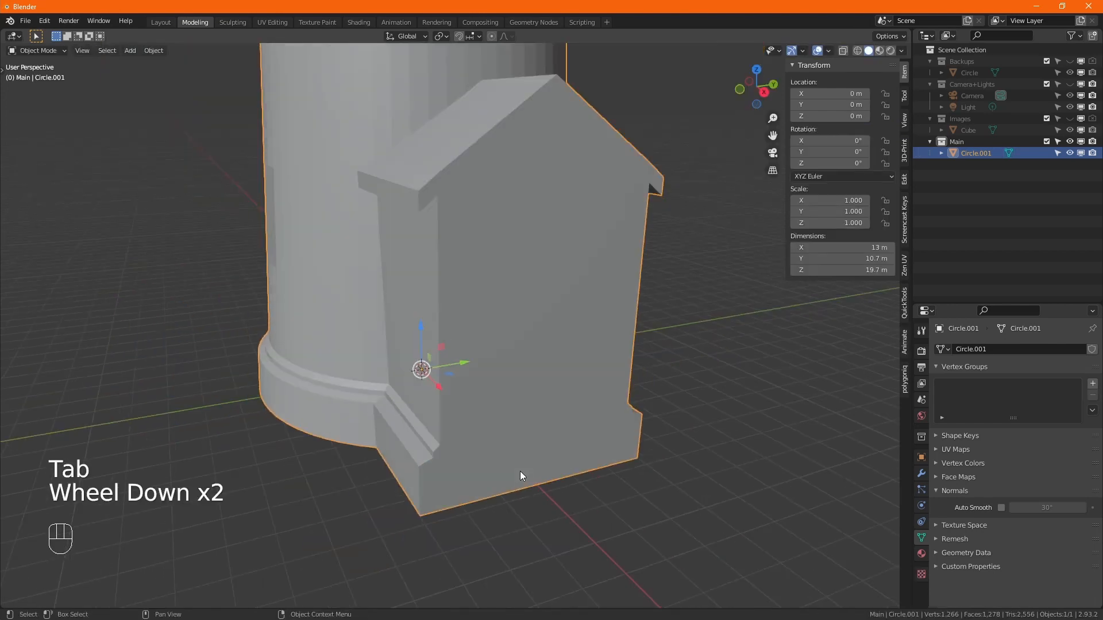
scroll(459, 429, down, 1)
alt+scroll(457, 425, up, 1)
mouse_move(454, 422)
alt+middle_down()
mouse_move(437, 407)
mouse_move(532, 402)
mouse_move(431, 409)
mouse_move(556, 446)
mouse_move(660, 457)
alt+middle_up()
key(Tab)
key(1)
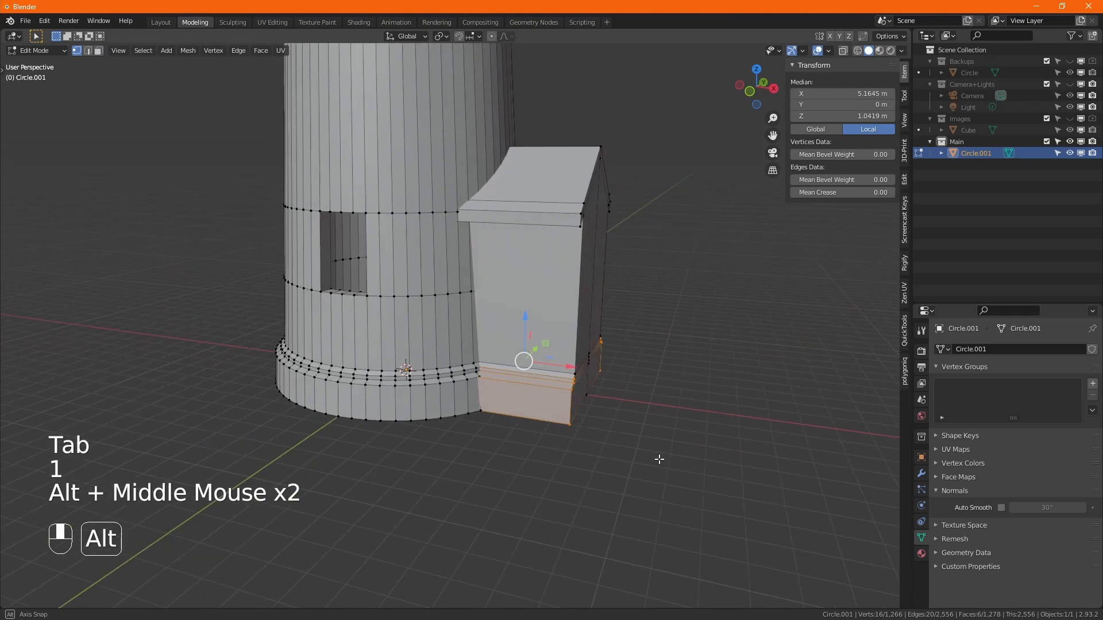
mouse_move(679, 478)
mouse_down()
mouse_move(599, 59)
mouse_move(557, 93)
mouse_up()
drag(623, 303, 577, 302)
Add a centred vertical loop cut through the negative-Y half of the entrance house
alt+middle_drag(603, 334, 504, 341)
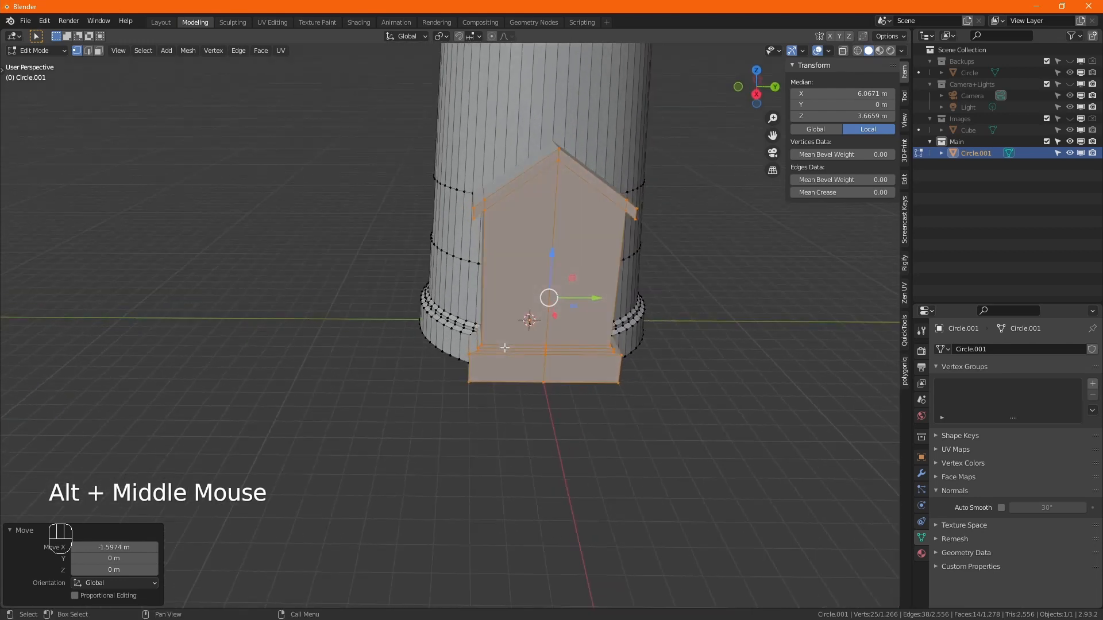
key(ctrl+r)
click(518, 348)
right_click(518, 349)
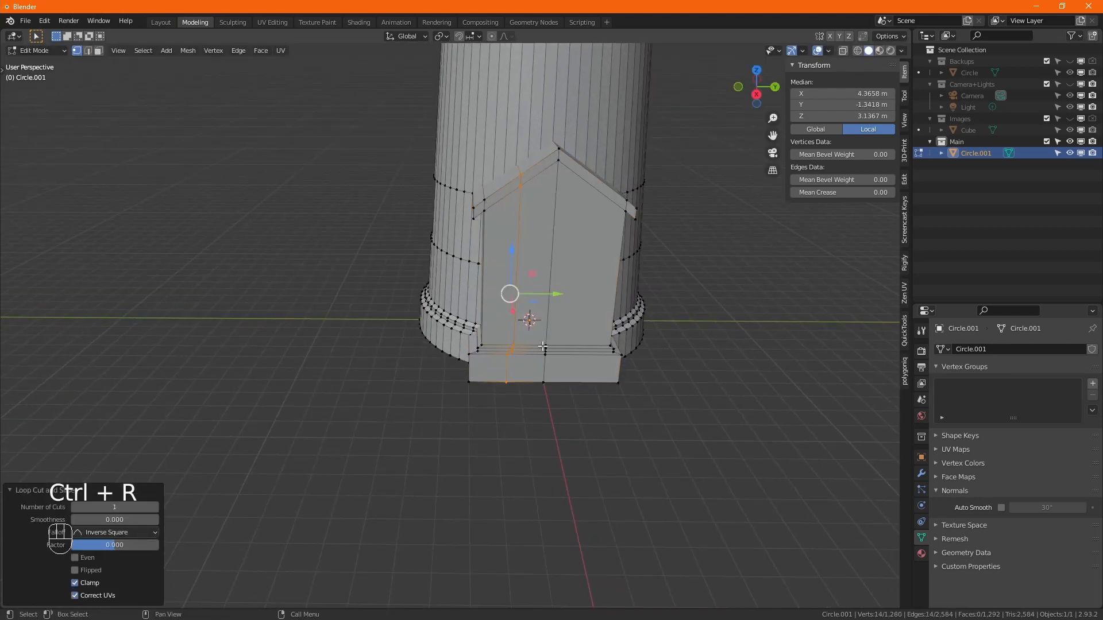
key(g)
key(g)
key(e)
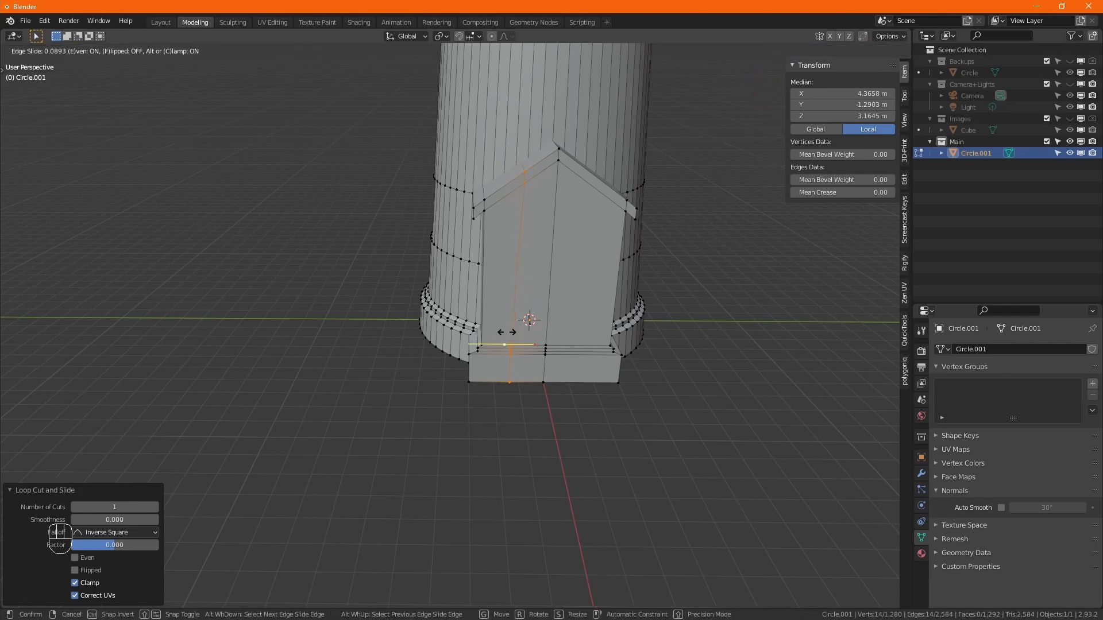
click(507, 332)
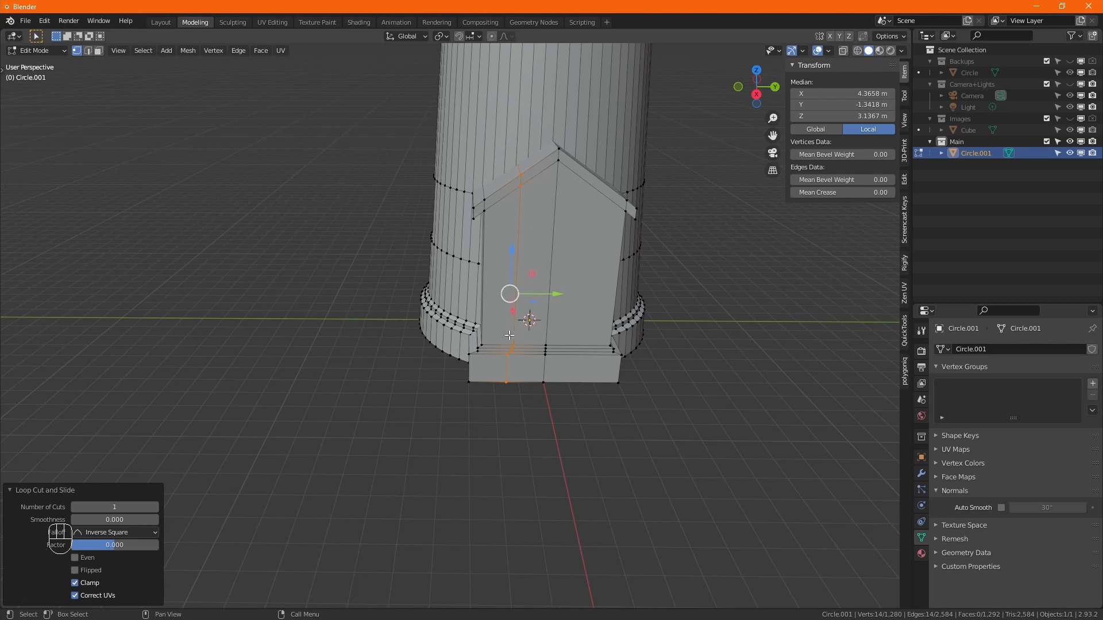
Straighten the new vertical loop by scaling it to 0 along Y
key(s)
key(y)
key(0)
key(Return)
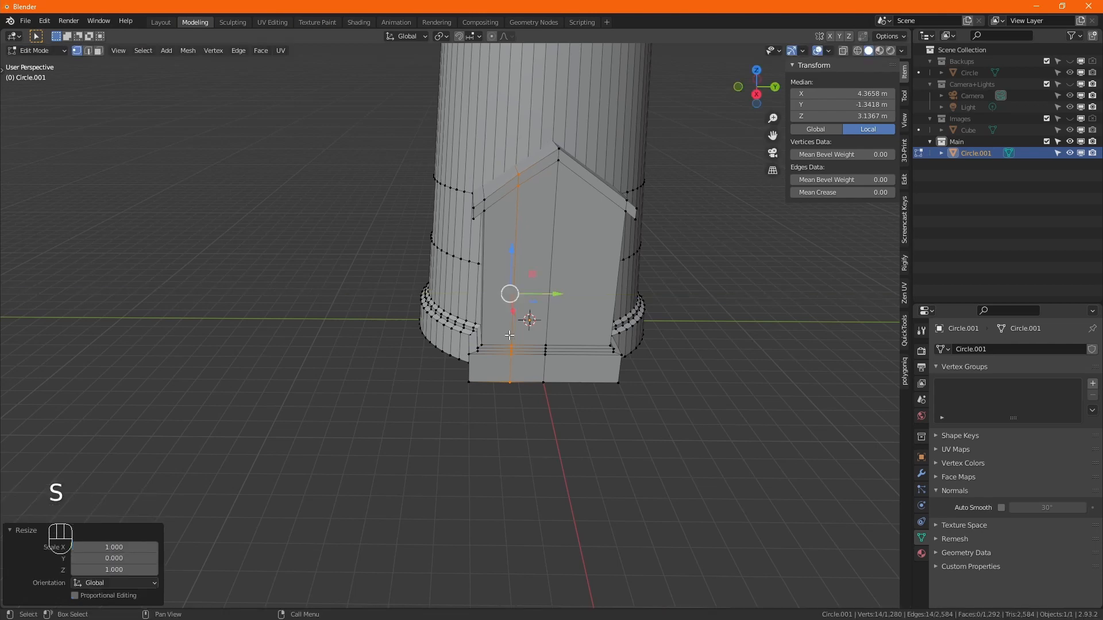
Add a centred vertical loop cut through the positive-Y half of the entrance house and straighten it by scaling to 0 along Y
key(ctrl+r)
click(574, 359)
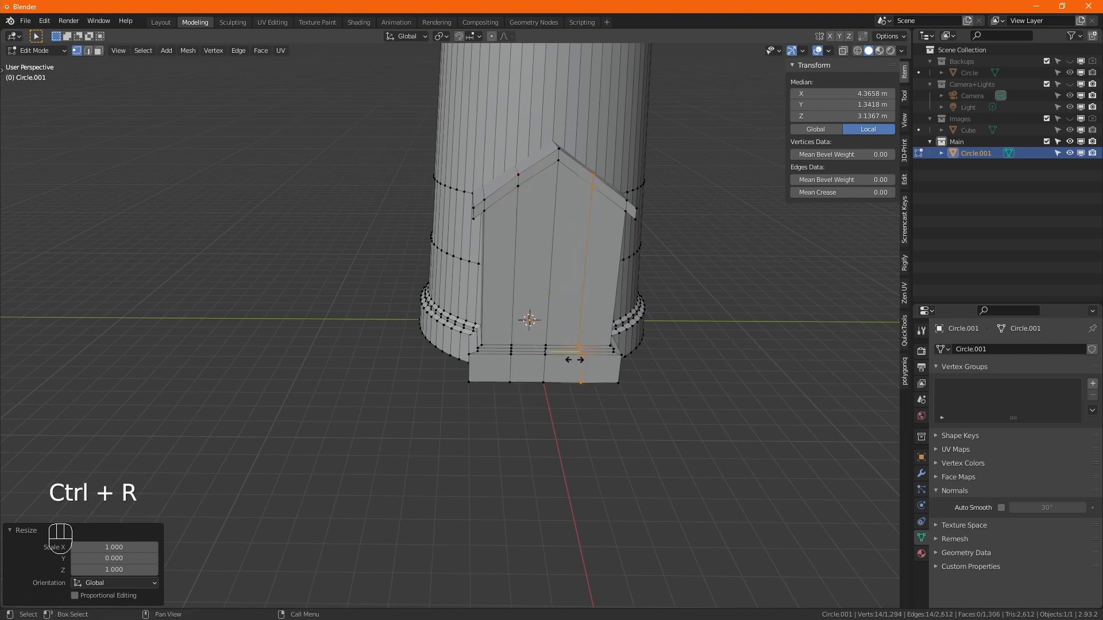
right_click(573, 359)
key(s)
key(y)
key(0)
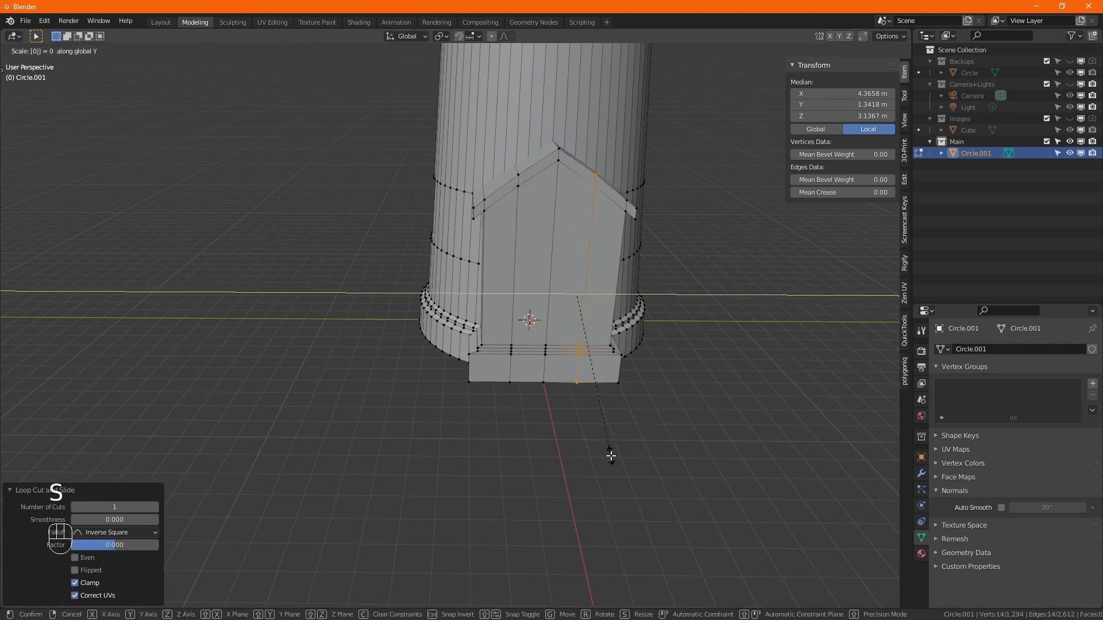
key(Return)
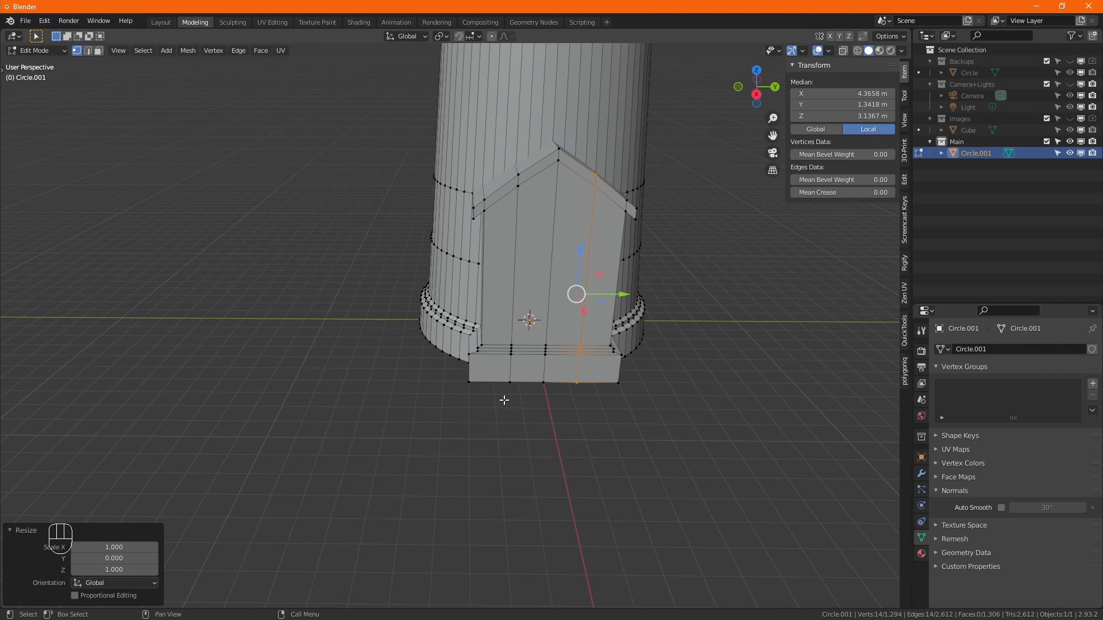
Add a centred horizontal loop cut around the entrance house's lowest plinth block
key(ctrl)
key(ctrl+r)
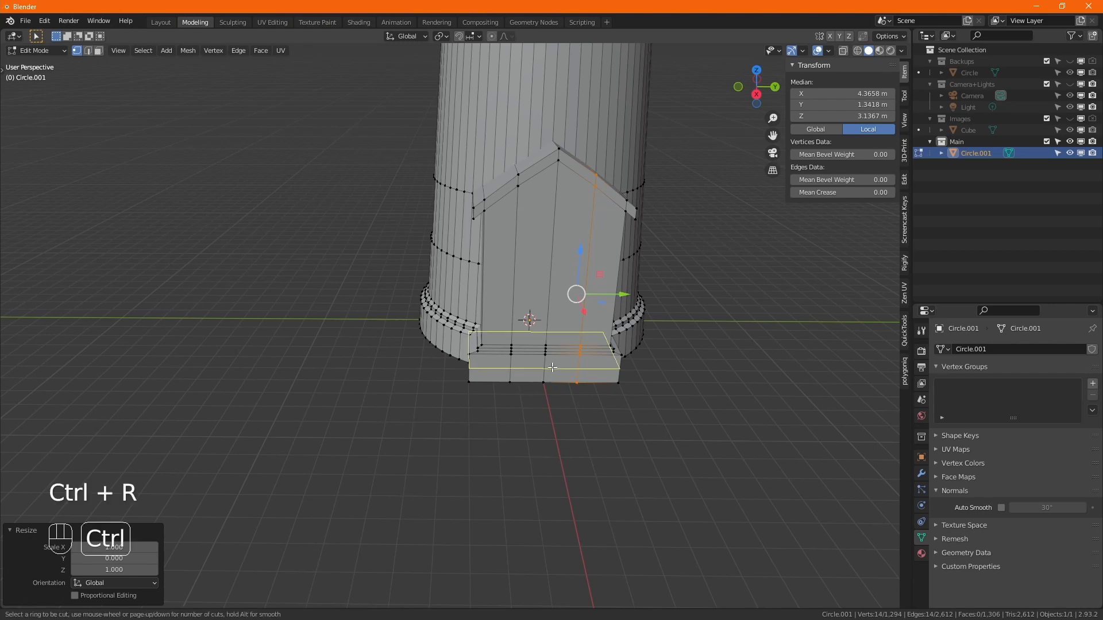
click(551, 369)
right_click(552, 369)
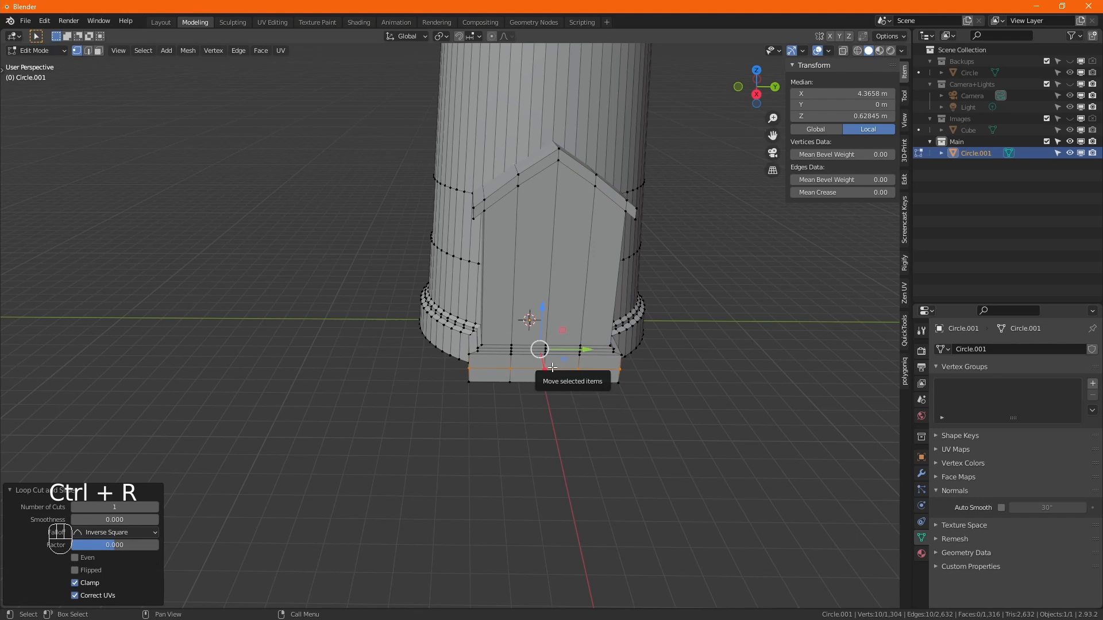
Add a horizontal loop cut around the entrance house walls and slide it up to the door's top edge, just below the roof
key(ctrl+r)
click(561, 296)
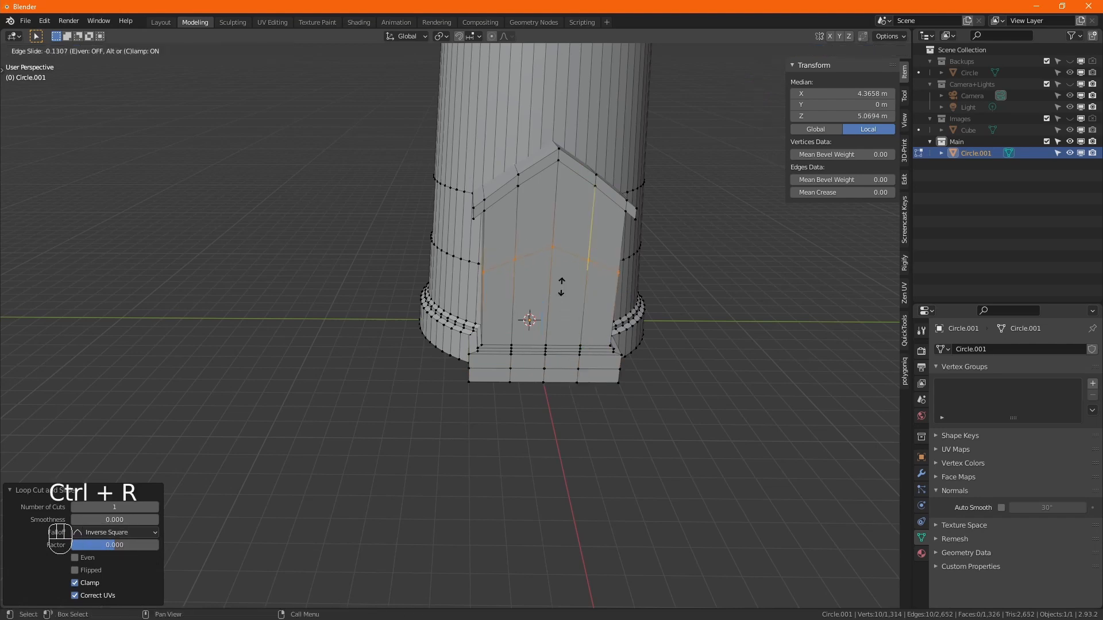
click(574, 240)
click(553, 206)
drag(556, 192, 563, 182)
Select the central door faces on the entrance front and extrude them about 0.6 m inward along X
key(3)
drag(540, 281, 541, 282)
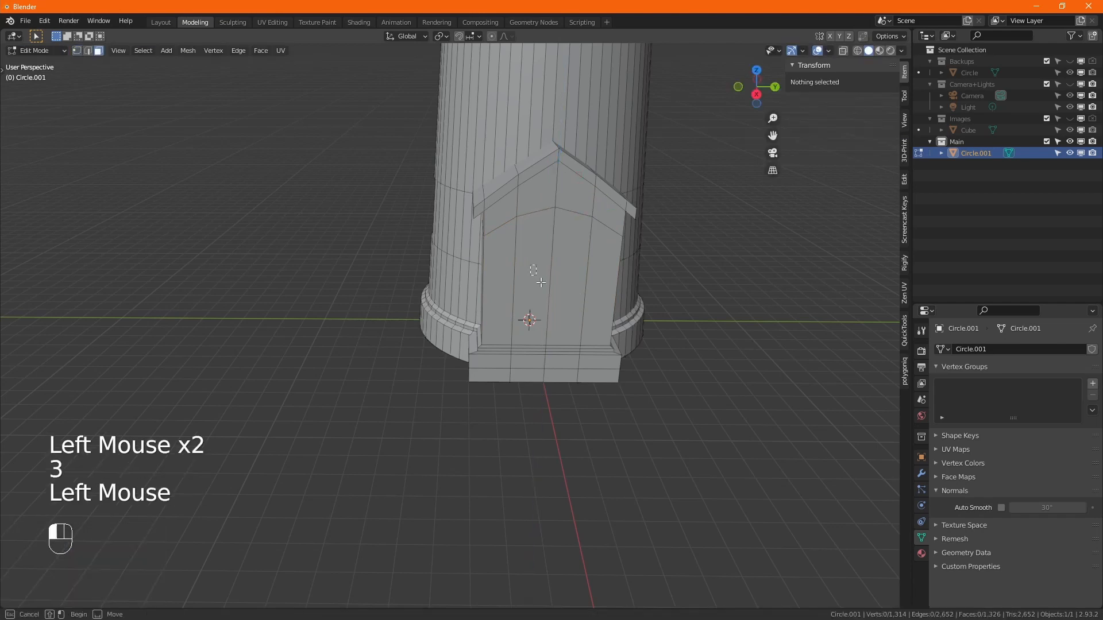
drag(565, 361, 565, 361)
alt+middle_drag(566, 361, 583, 417)
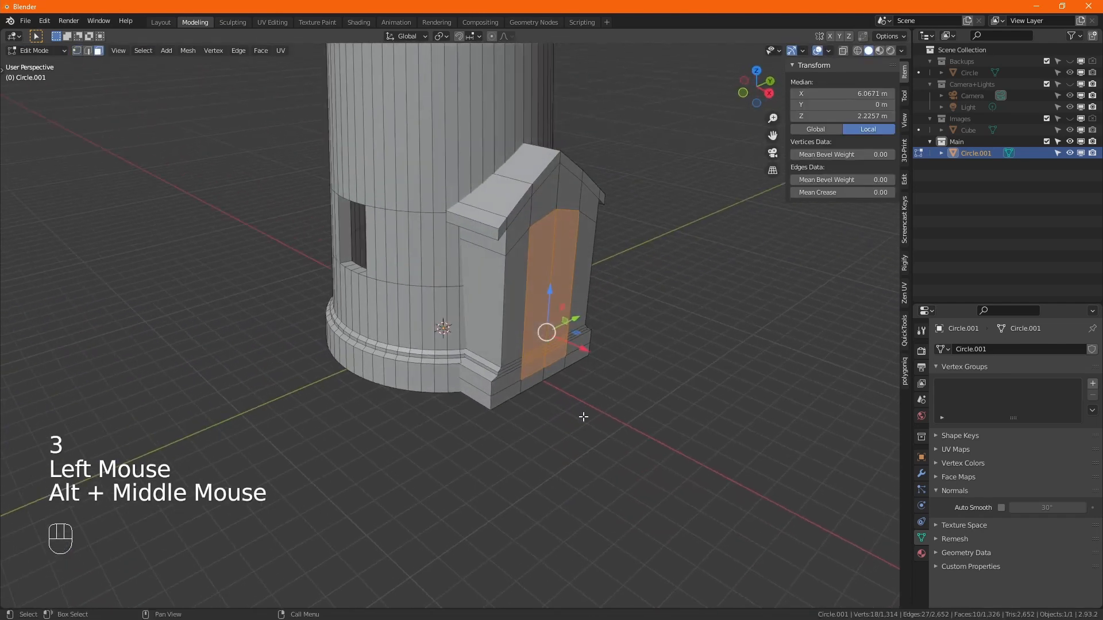
key(e)
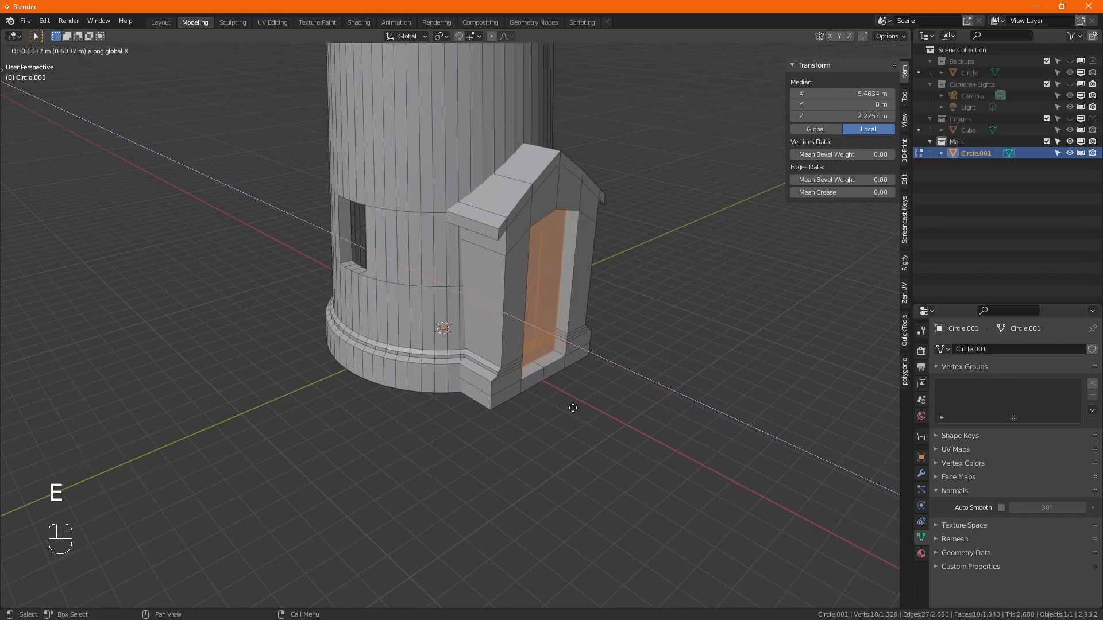
click(573, 408)
Add a horizontal loop cut around the tower's top section and slide it up close to the upper rim
middle_drag(534, 247, 535, 450)
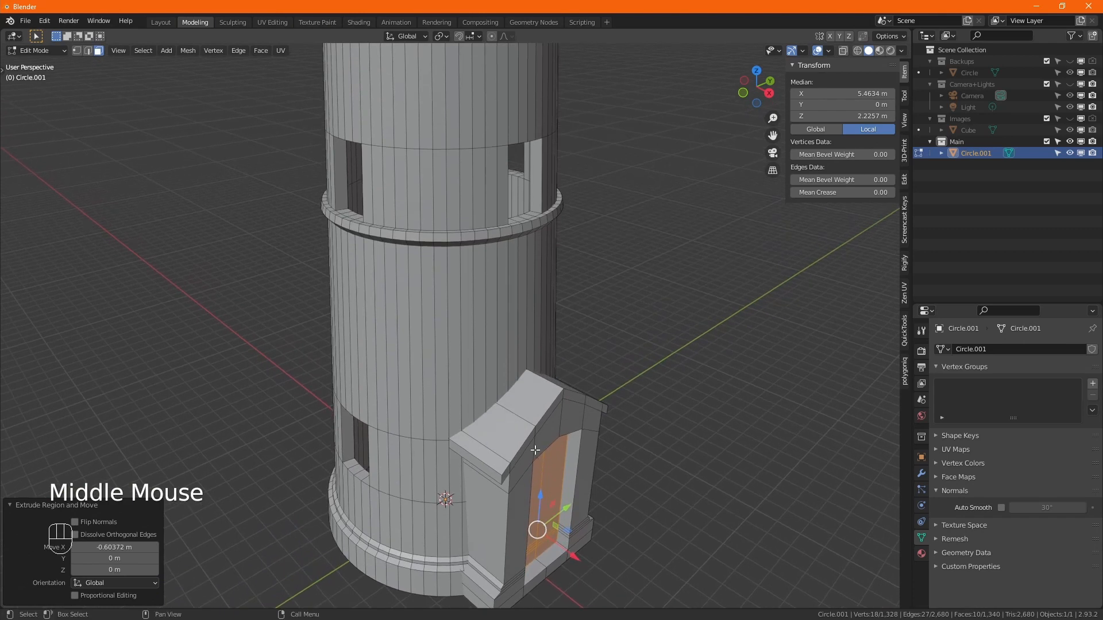
scroll(529, 421, down, 2)
middle_drag(461, 287, 454, 316)
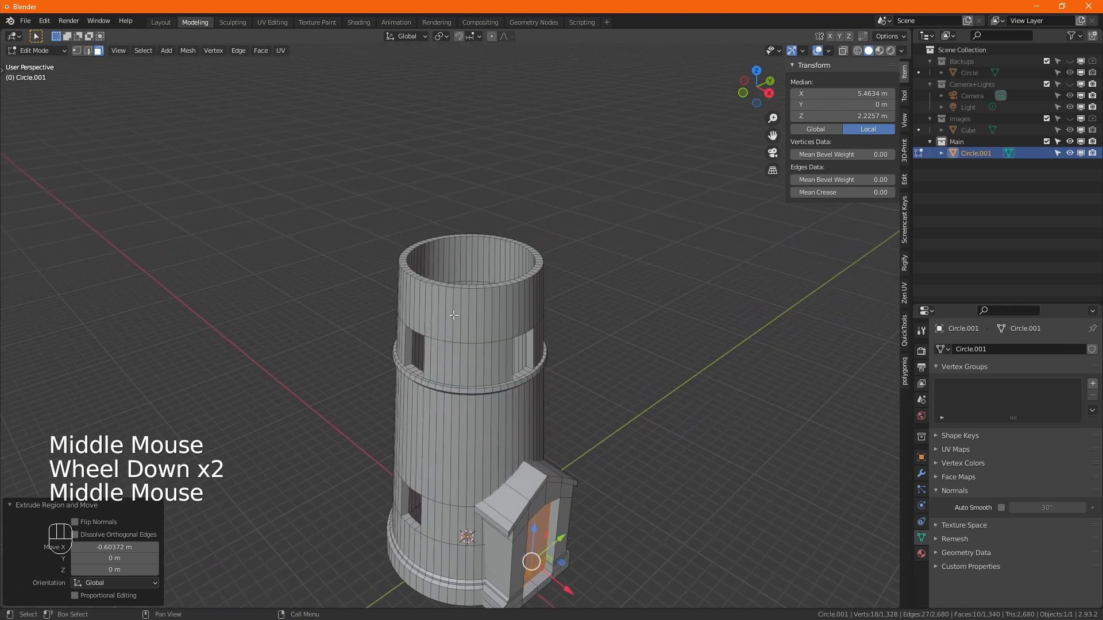
scroll(453, 315, up, 3)
key(ctrl)
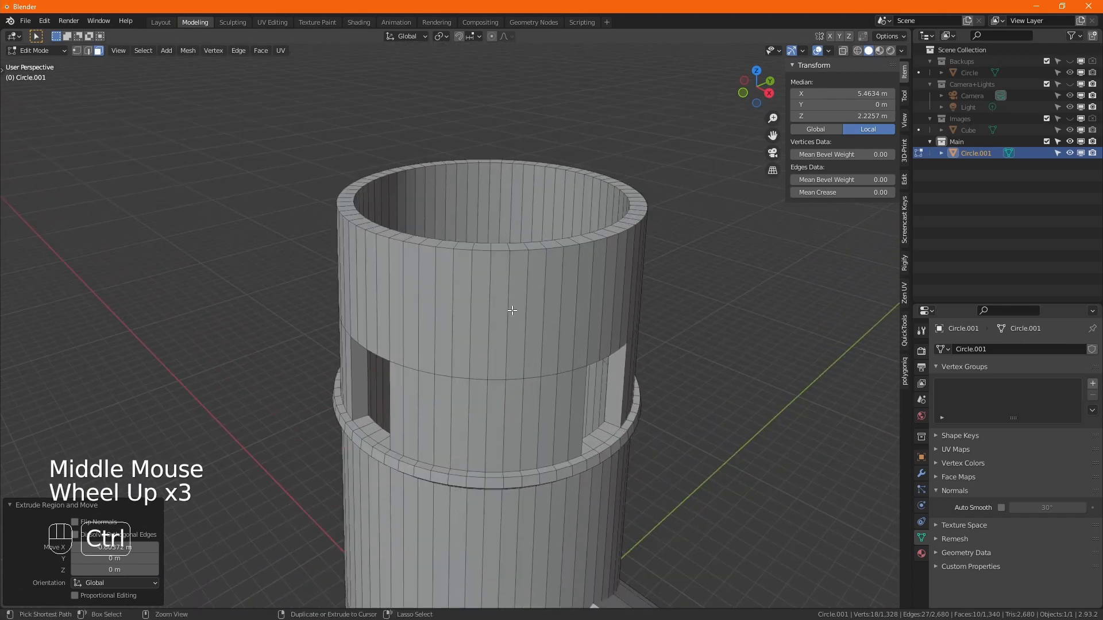
key(ctrl+r)
click(511, 309)
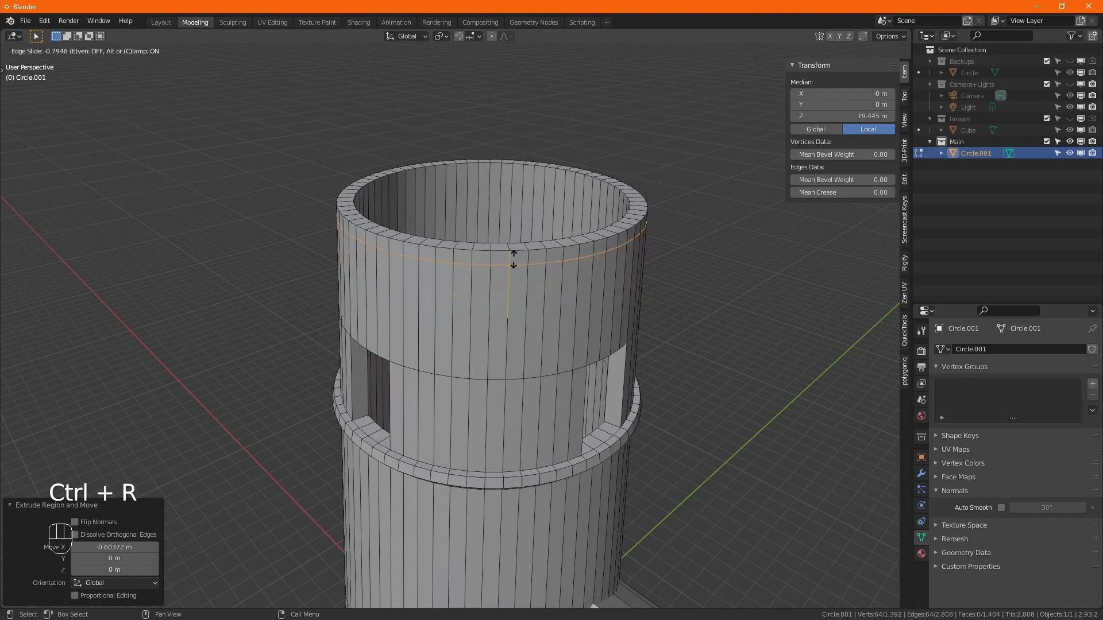
click(513, 259)
Select the narrow band below the tower's top rim and extrude it outward by scaling about 1.059 in X and Y only
alt+shift+click(496, 251)
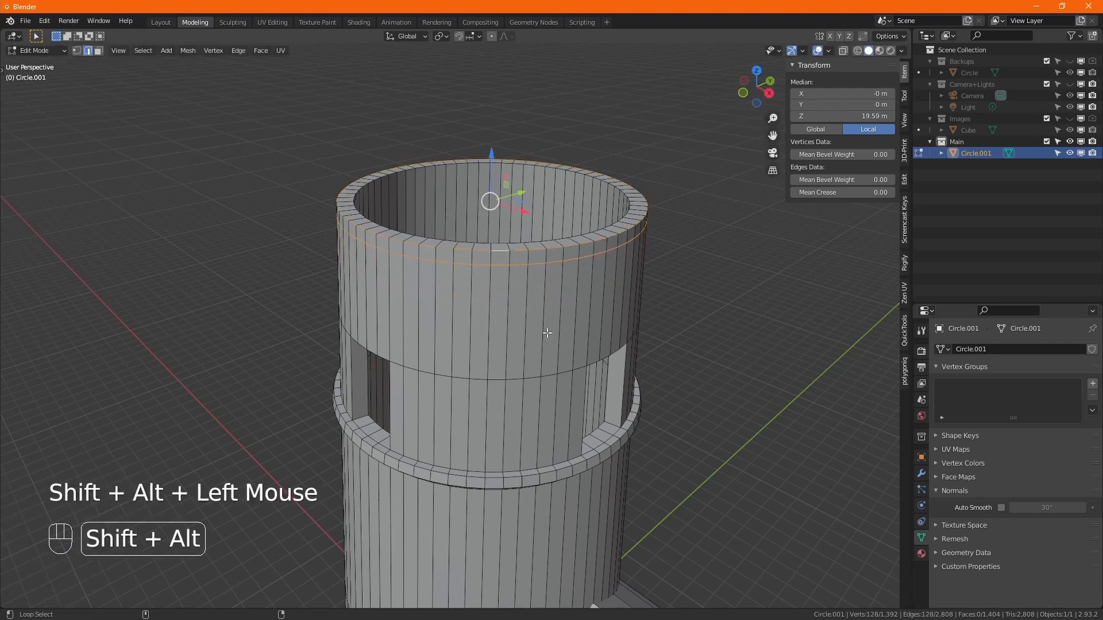
key(1)
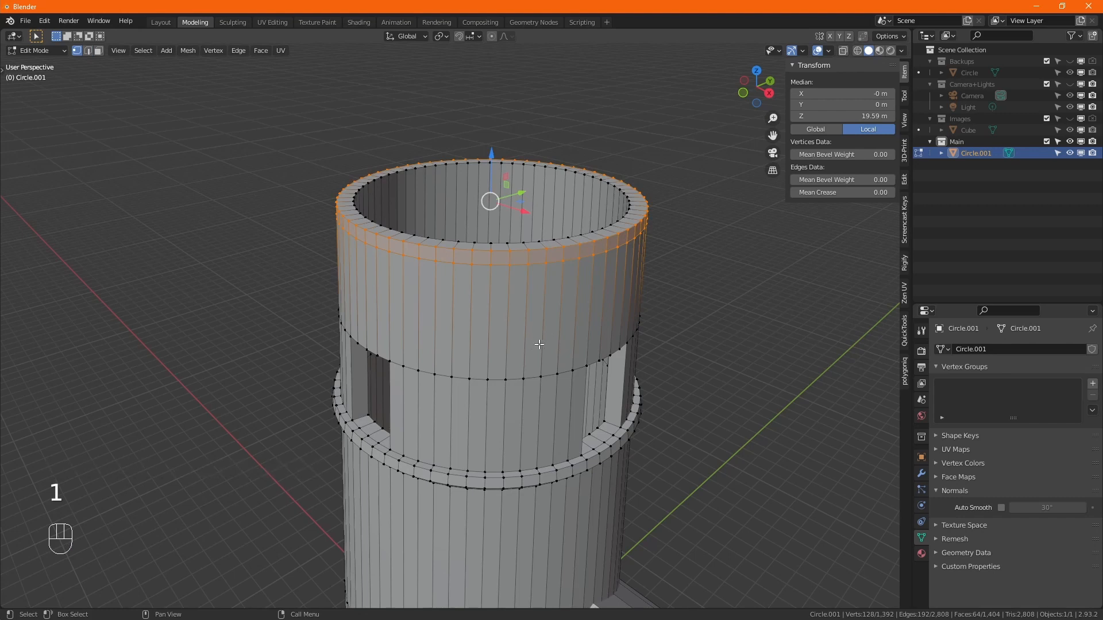
key(e)
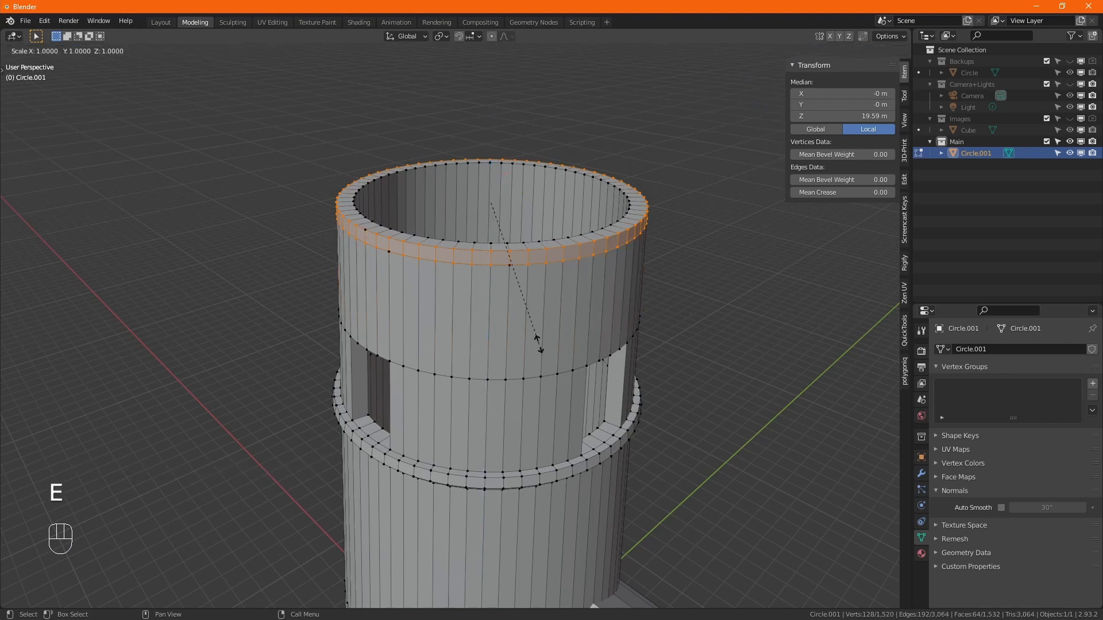
key(shift+z)
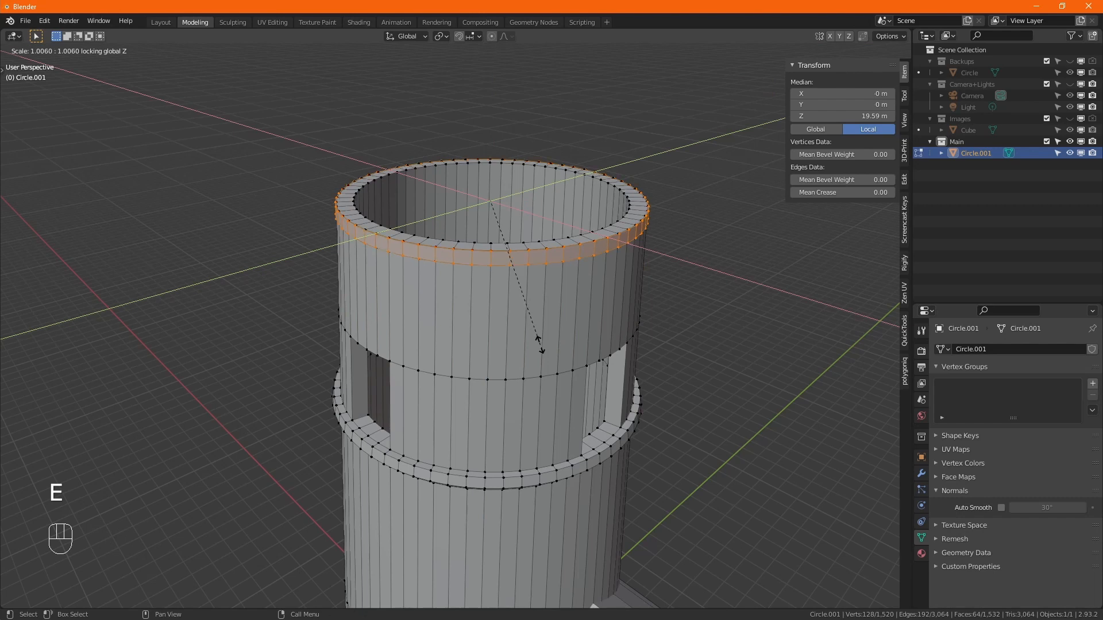
click(538, 368)
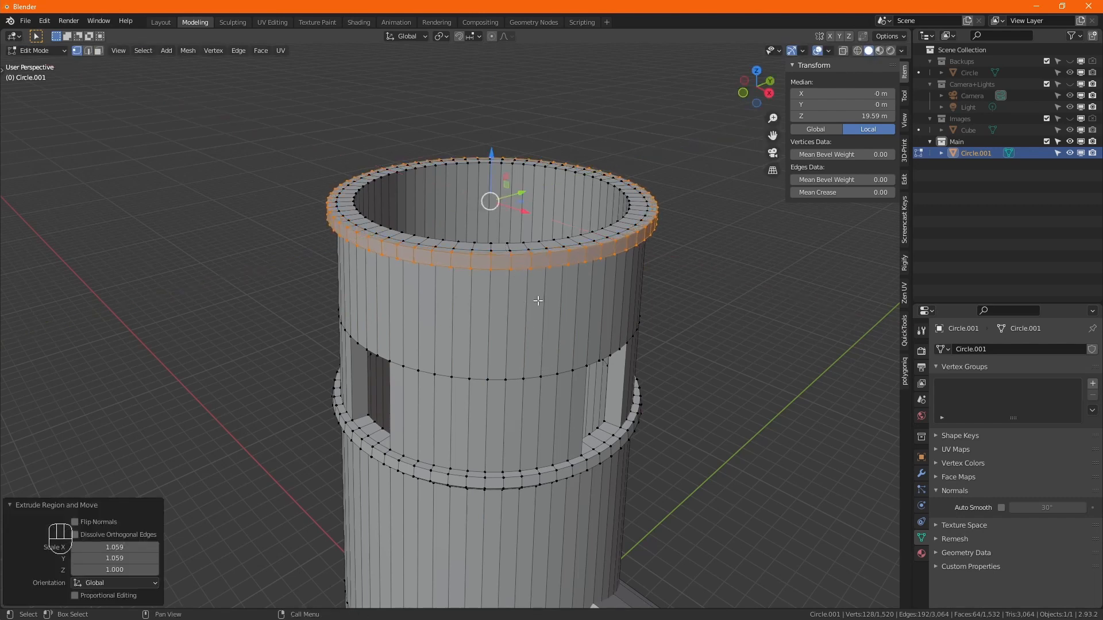
Select the lower outer edge loop of the top ring and edge-slide it upward with a factor of about 0.35
alt+click(520, 274)
alt+middle_click(521, 322)
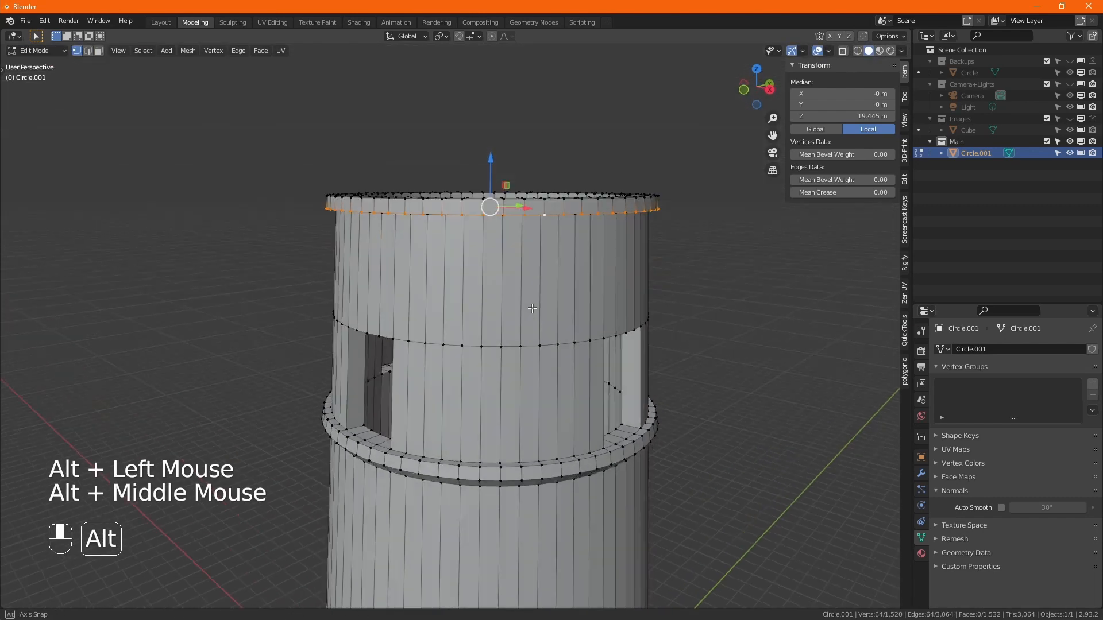
key(g)
key(g)
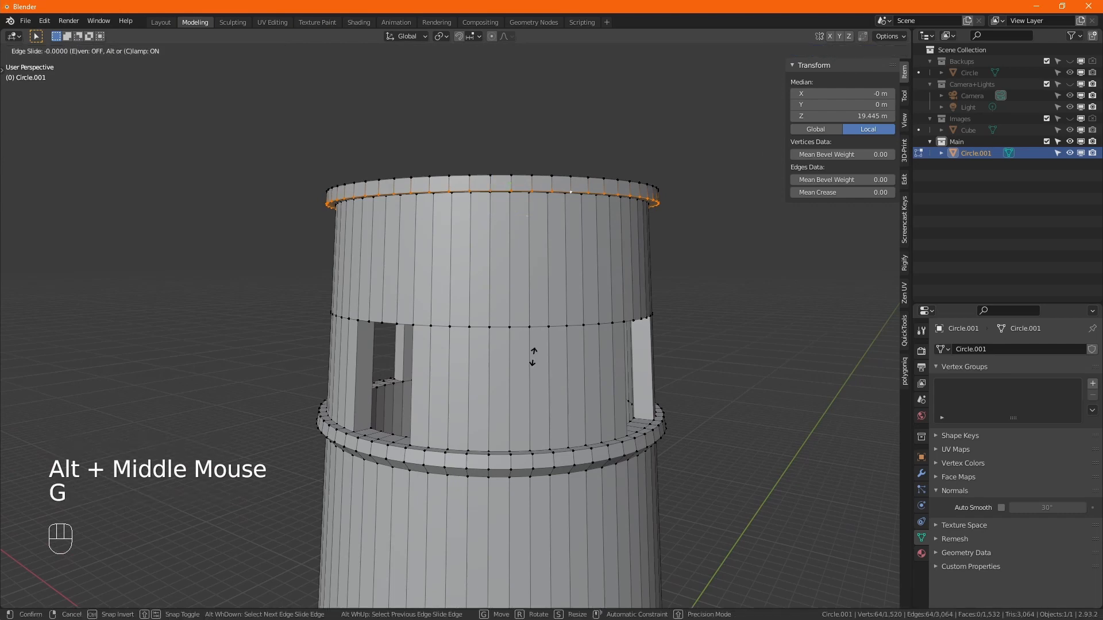
key(shift)
click(531, 336)
scroll(535, 381, down, 1)
scroll(535, 382, up, 1)
scroll(535, 381, down, 3)
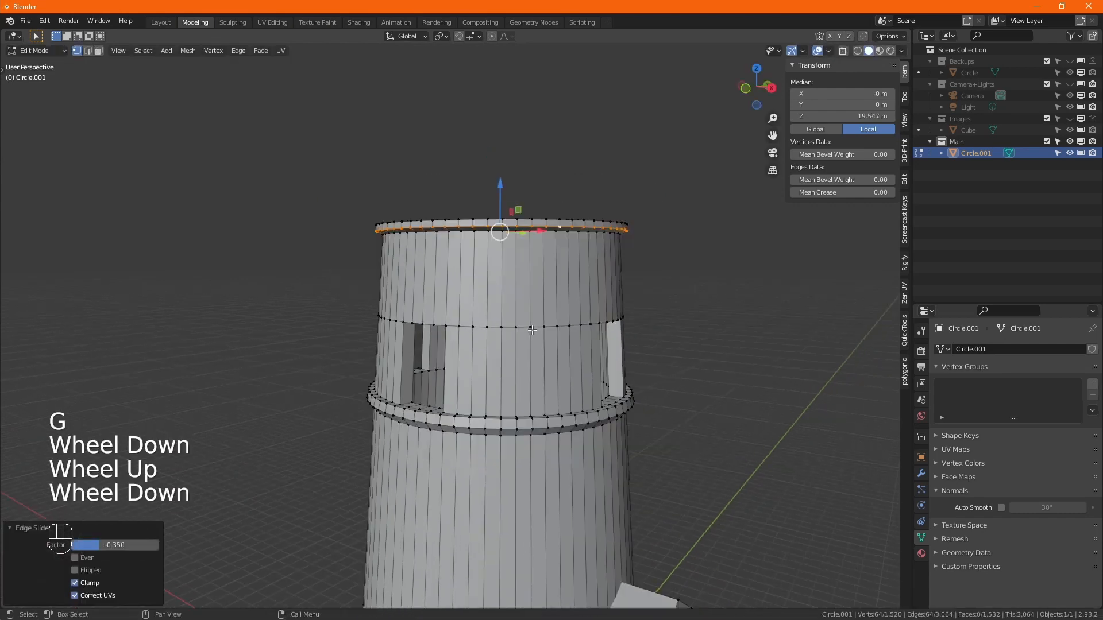
Return to Object Mode and apply smooth shading to the whole lighthouse
key(Tab)
middle_drag(571, 494, 477, 363)
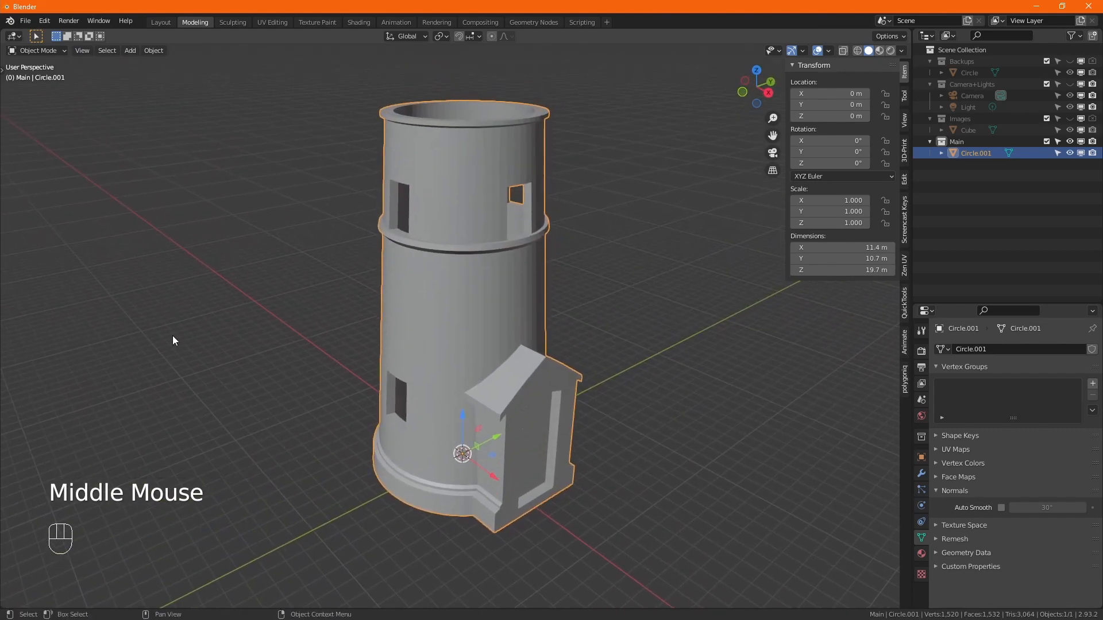
right_click(443, 233)
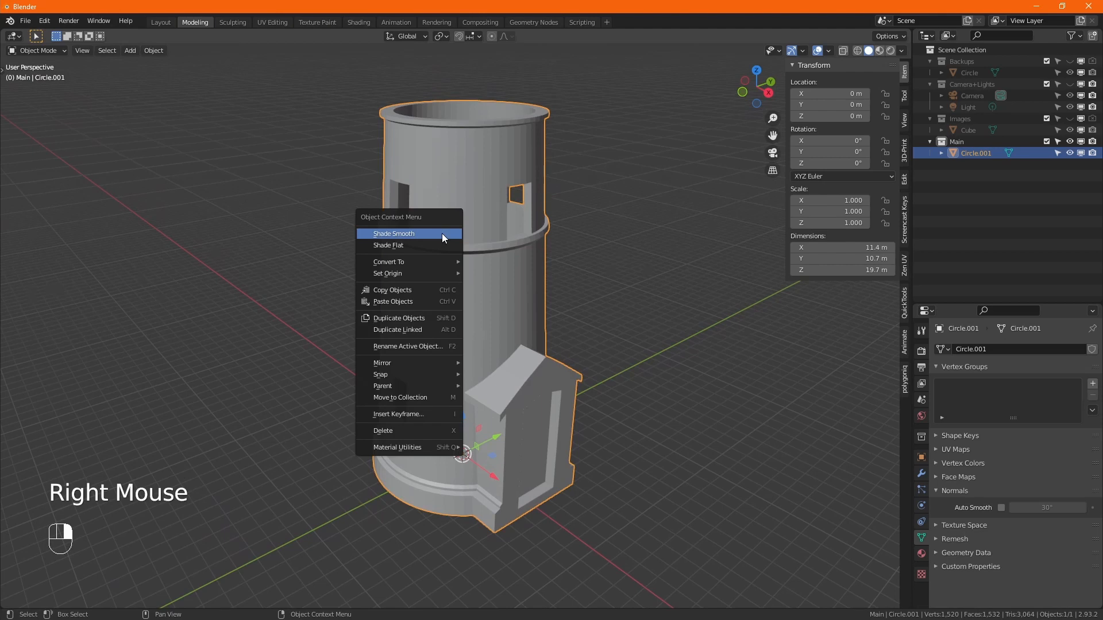
click(430, 245)
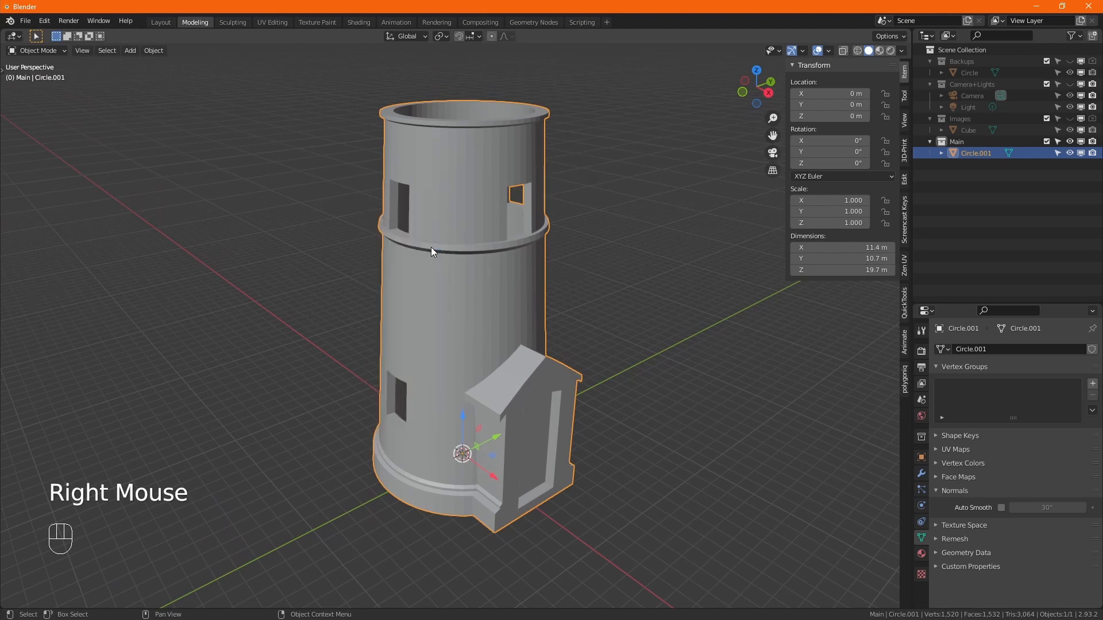
right_click(477, 230)
click(469, 221)
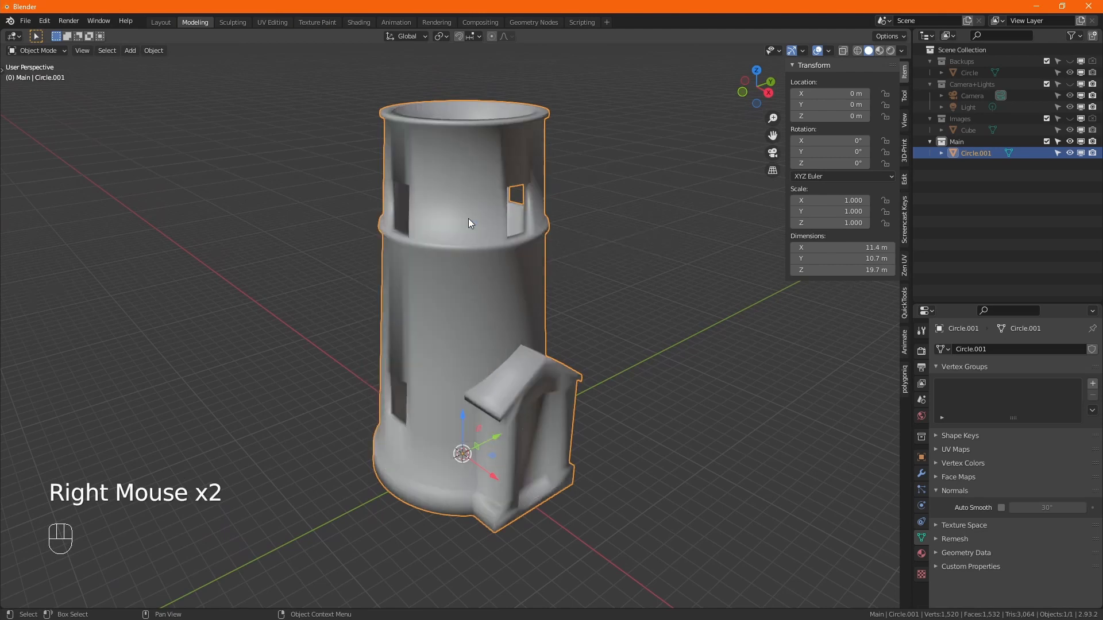
Enable Auto Smooth at 30° for the lighthouse mesh and deselect the object
alt+middle_drag(438, 291, 482, 310)
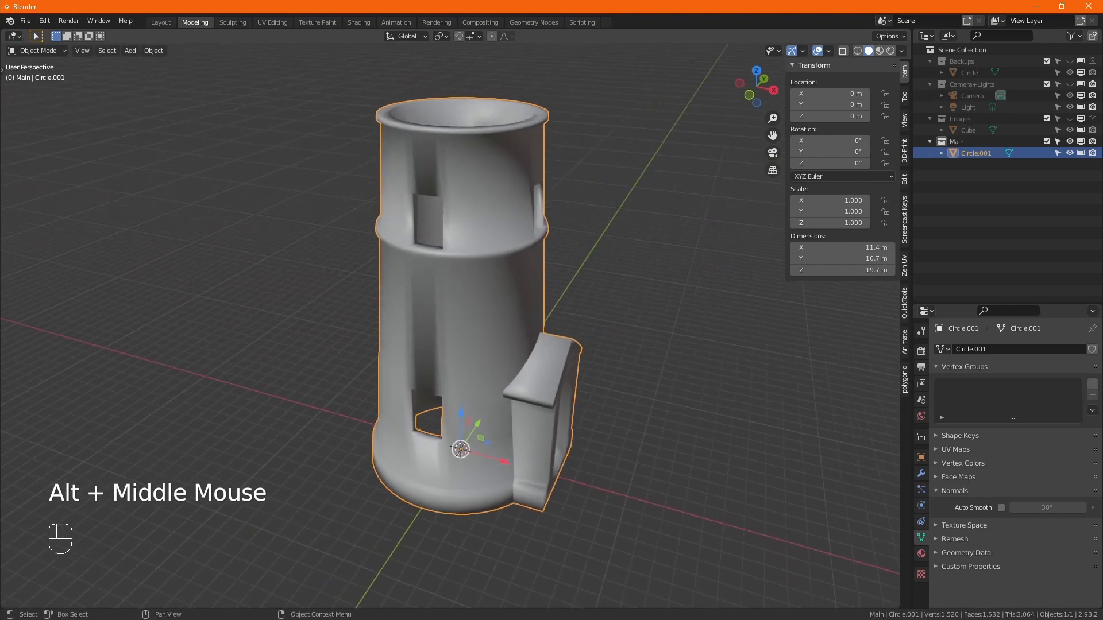
drag(0, 14, 0, 63)
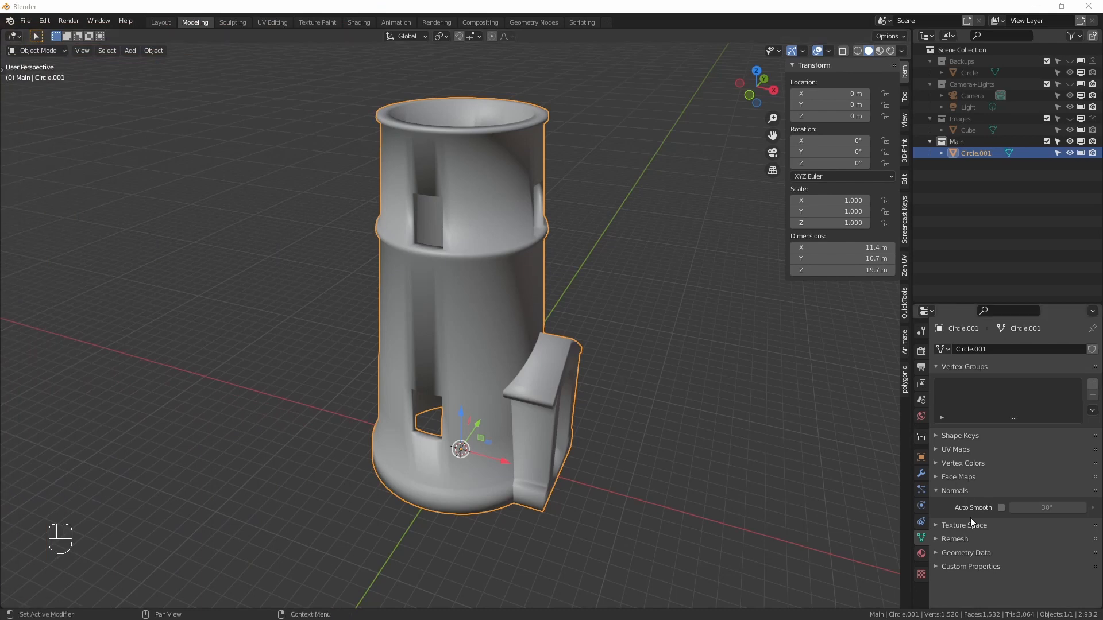
click(1001, 508)
mouse_move(672, 409)
alt+middle_down()
mouse_move(628, 398)
mouse_move(616, 377)
mouse_move(659, 391)
mouse_move(547, 395)
mouse_move(570, 394)
alt+middle_up()
click(633, 397)
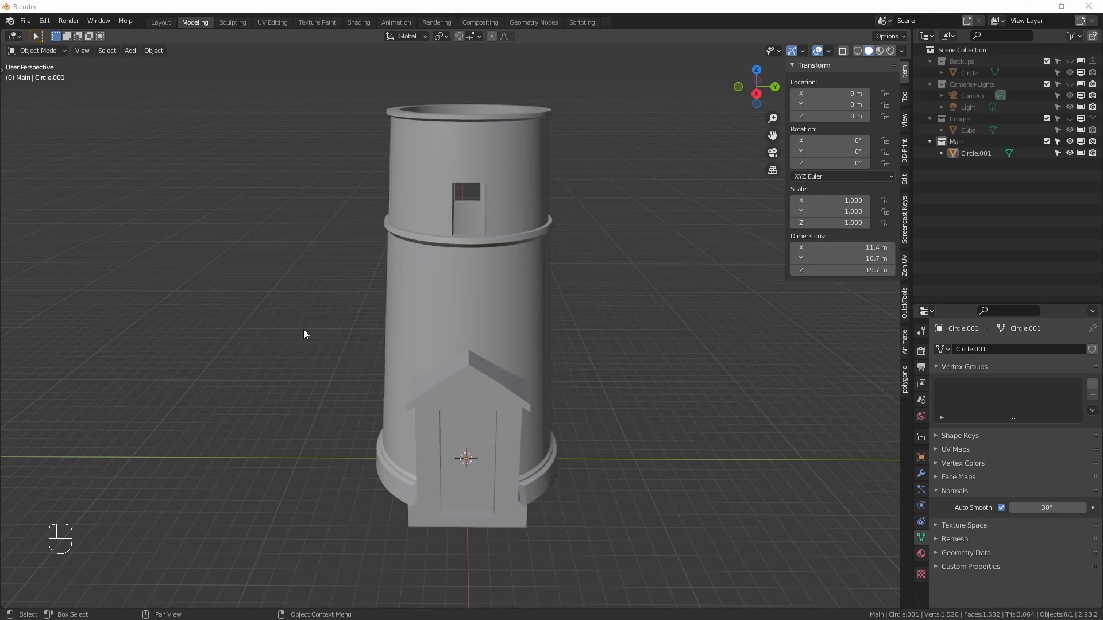
In Edit Mode, select the front and back roof edge loops of the entrance house and grow the selection to include the roof's thickness
middle_drag(303, 329, 444, 313)
key(Tab)
scroll(430, 309, up, 3)
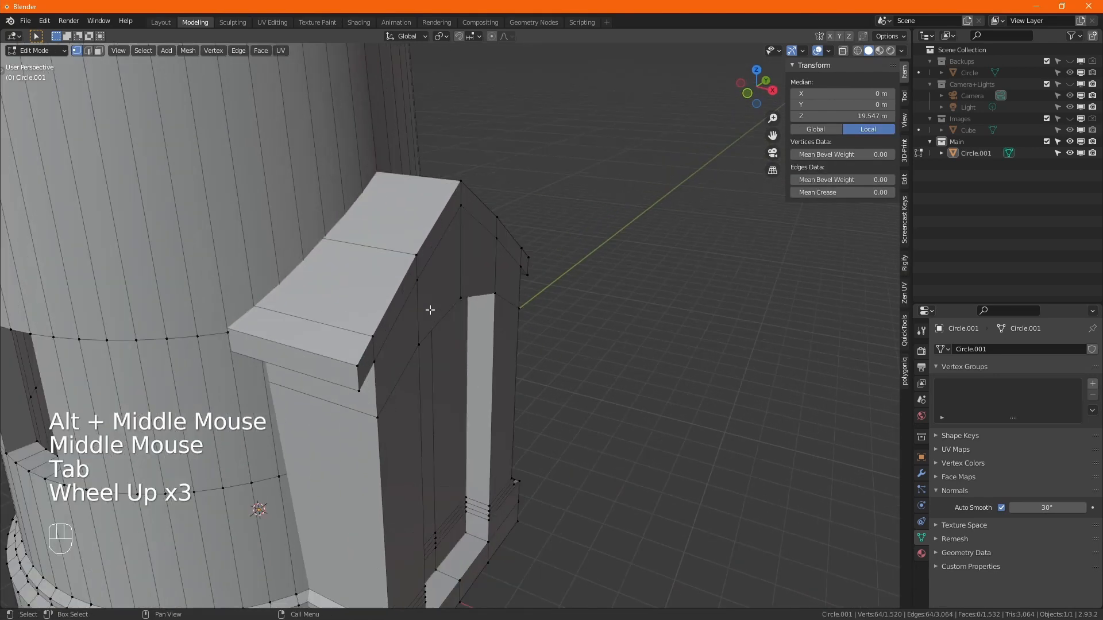
alt+click(395, 294)
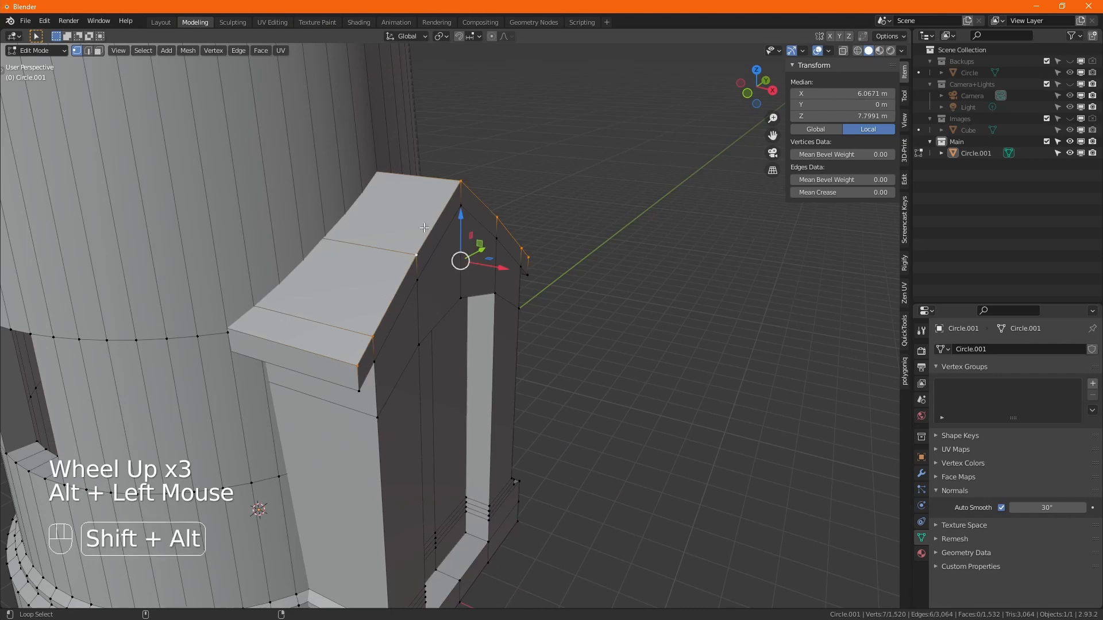
key(alt+z)
alt+shift+click(234, 252)
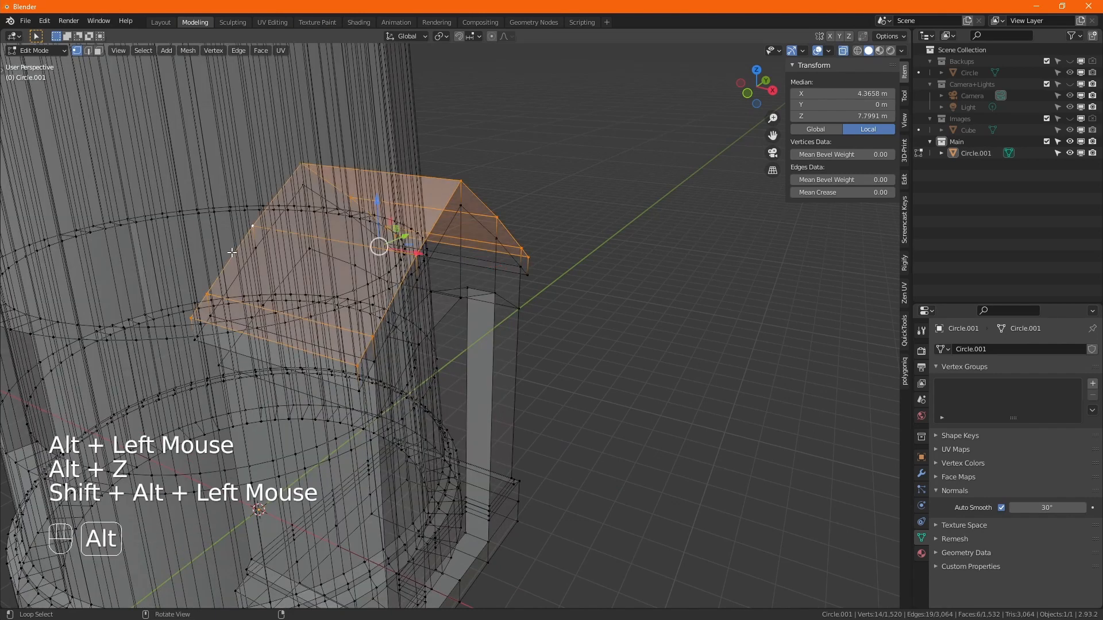
key(alt+z)
key(ctrl+KP_Add)
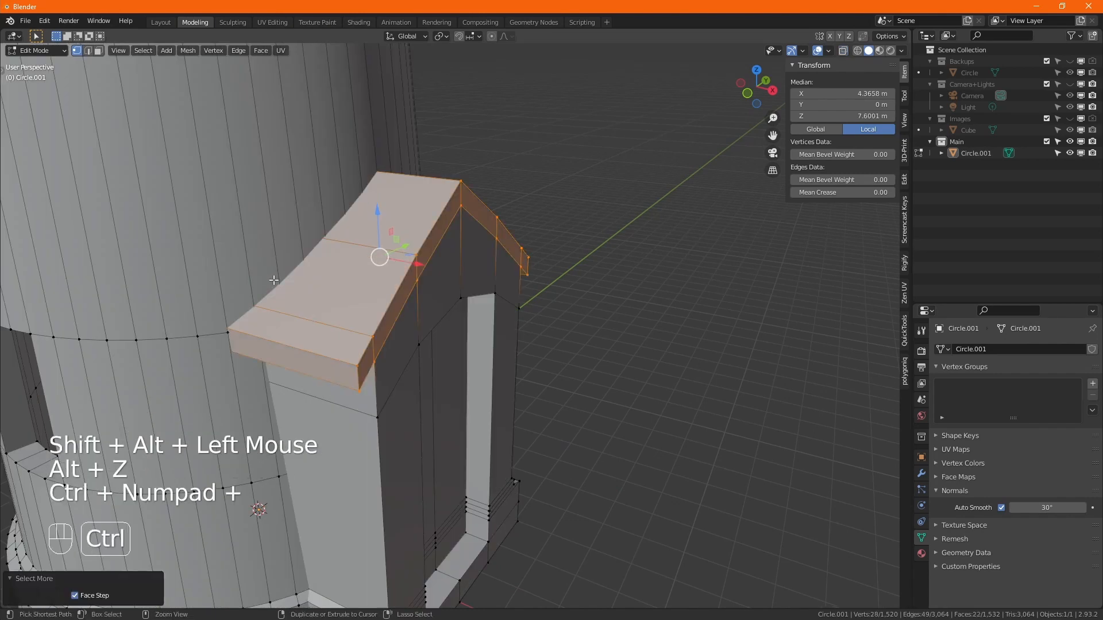
alt+middle_drag(396, 367, 371, 294)
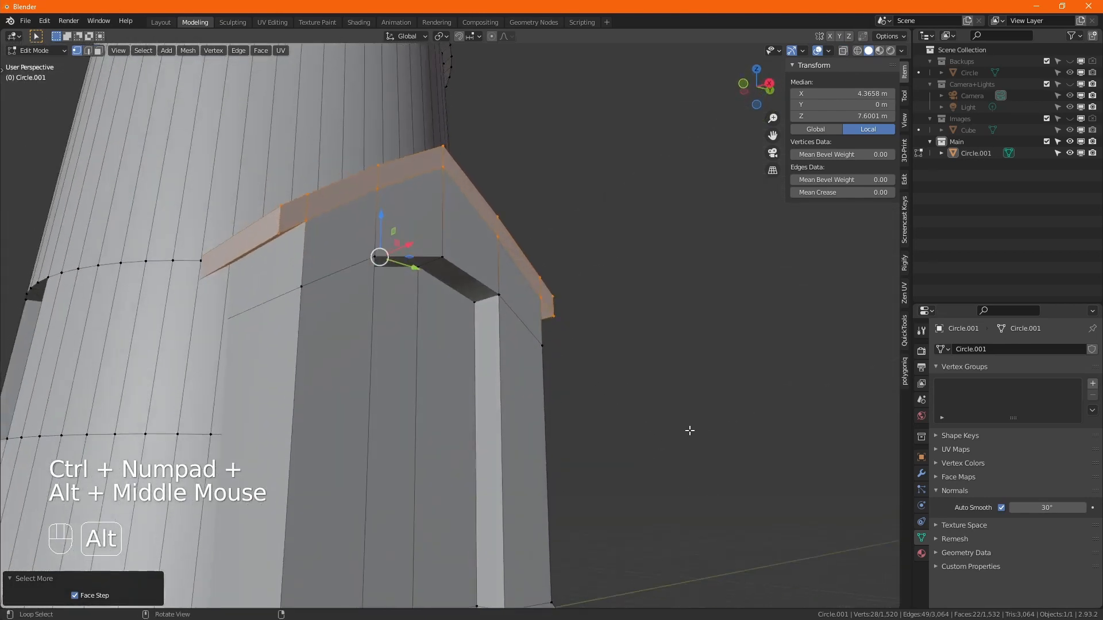
Create a material for the lighthouse, enlarging the list of material slots, and name the material roof
click(921, 553)
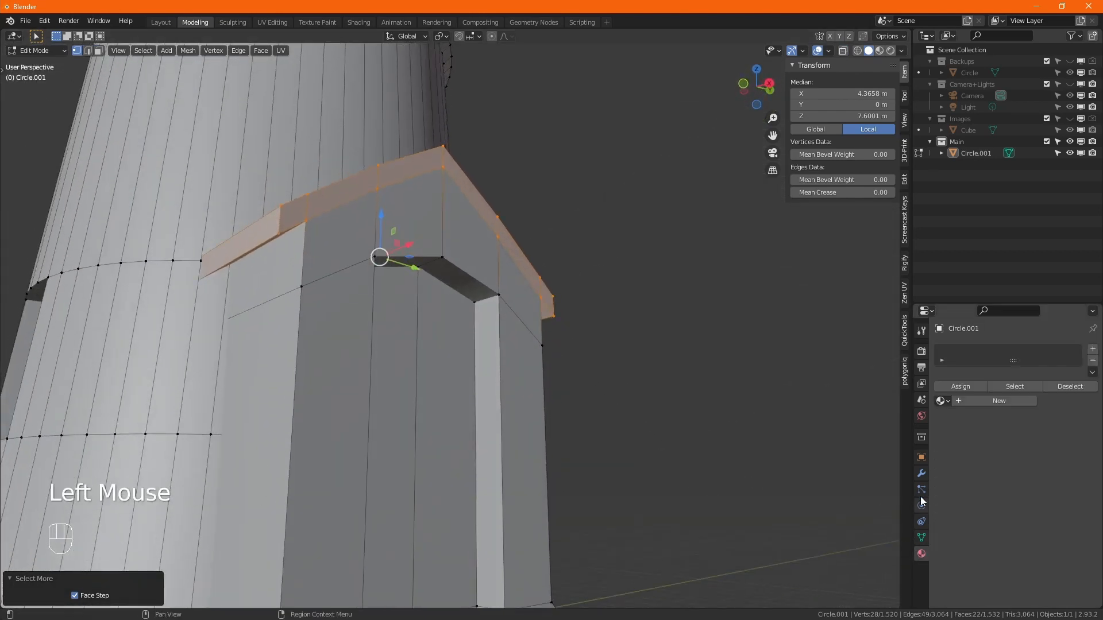
drag(1014, 360, 1000, 470)
click(1093, 349)
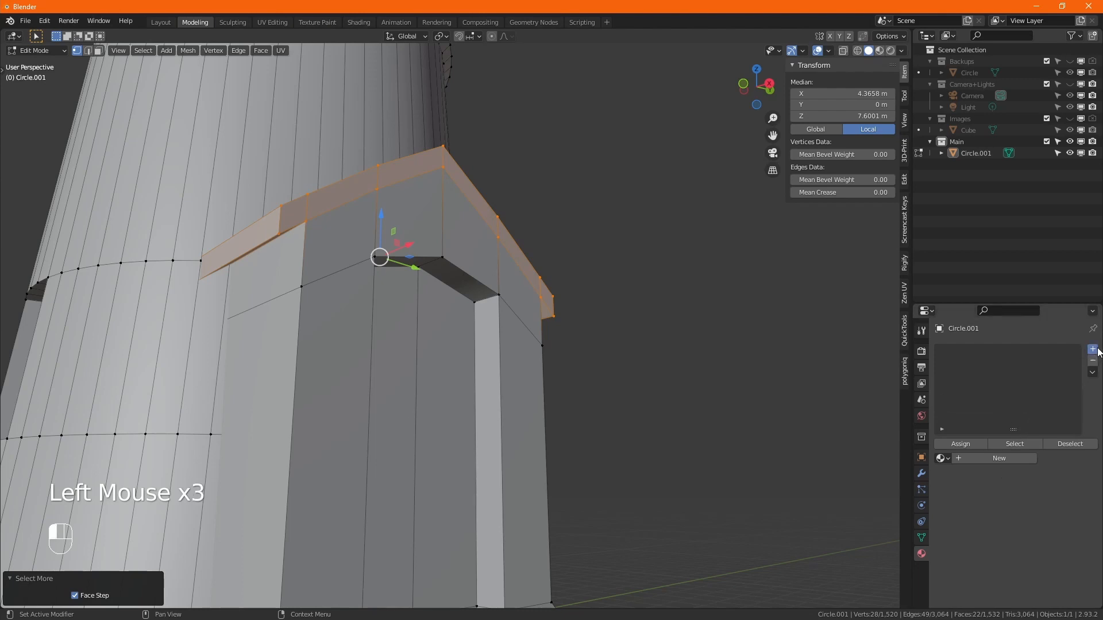
click(991, 459)
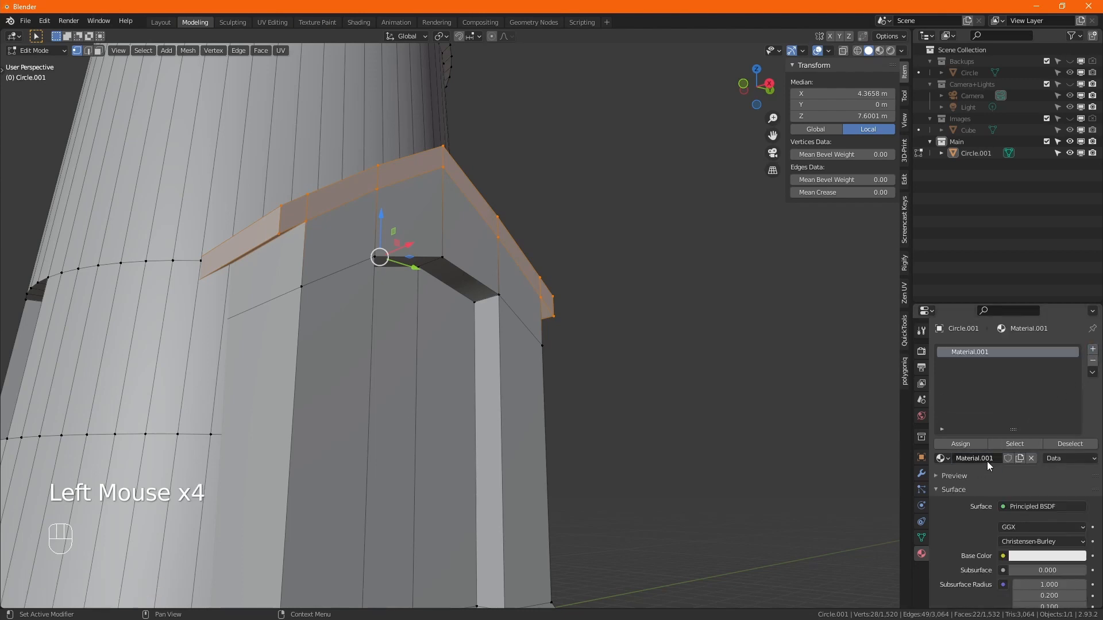
click(987, 460)
text(roo)
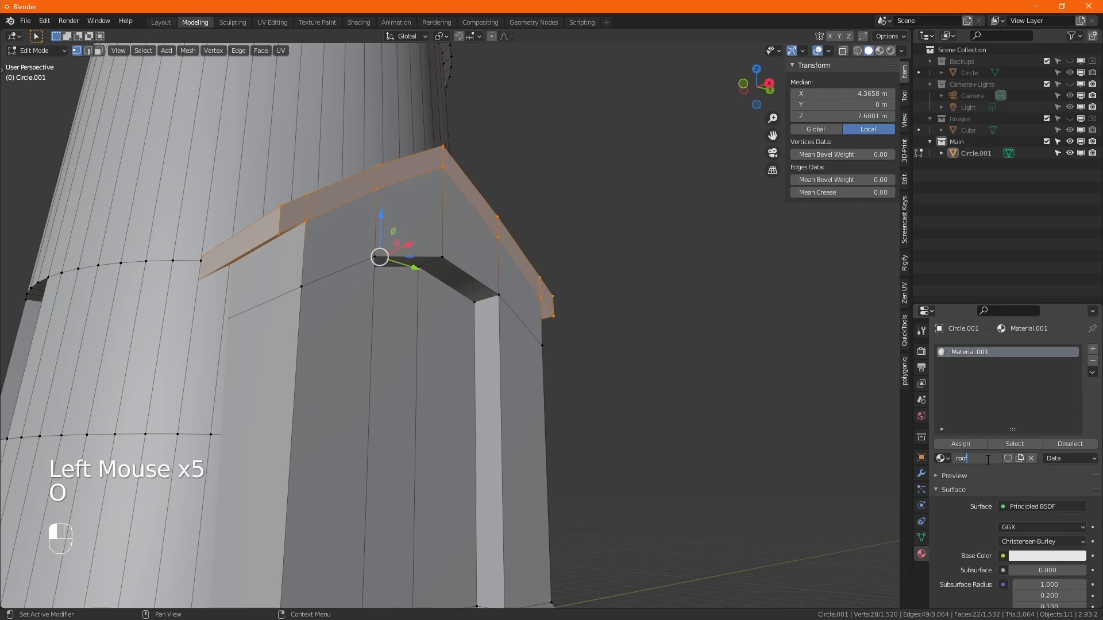
text(f)
key(Return)
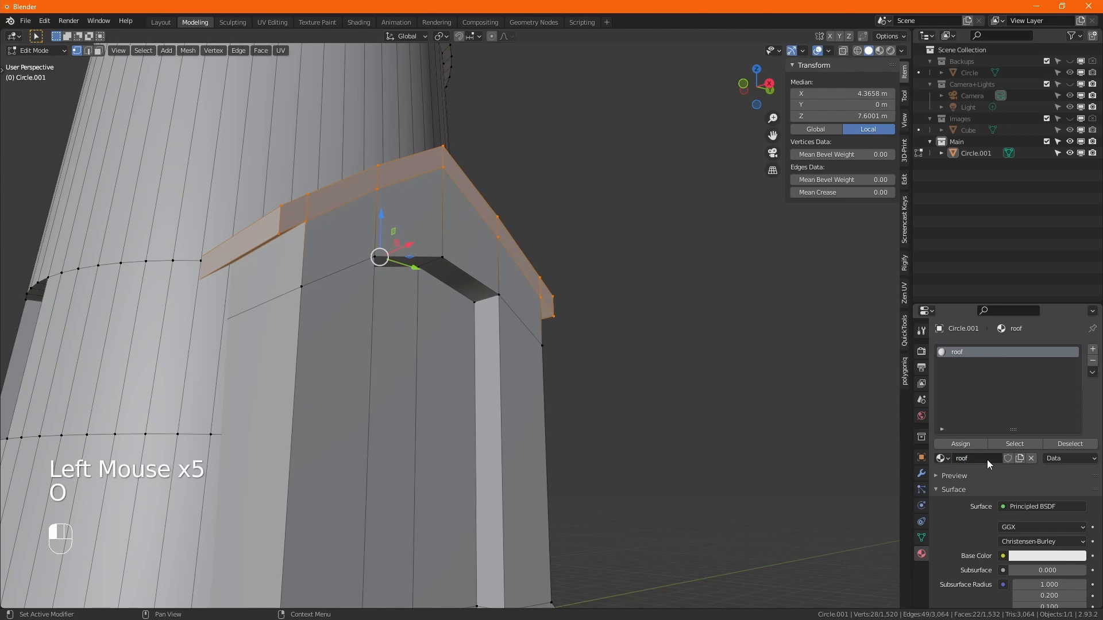
Switch to Material Preview shading, assign the roof material to the selected roof faces, and set its base color to dark green
click(879, 50)
mouse_move(618, 339)
alt+middle_down()
mouse_move(588, 360)
mouse_move(603, 364)
alt+middle_up()
click(960, 444)
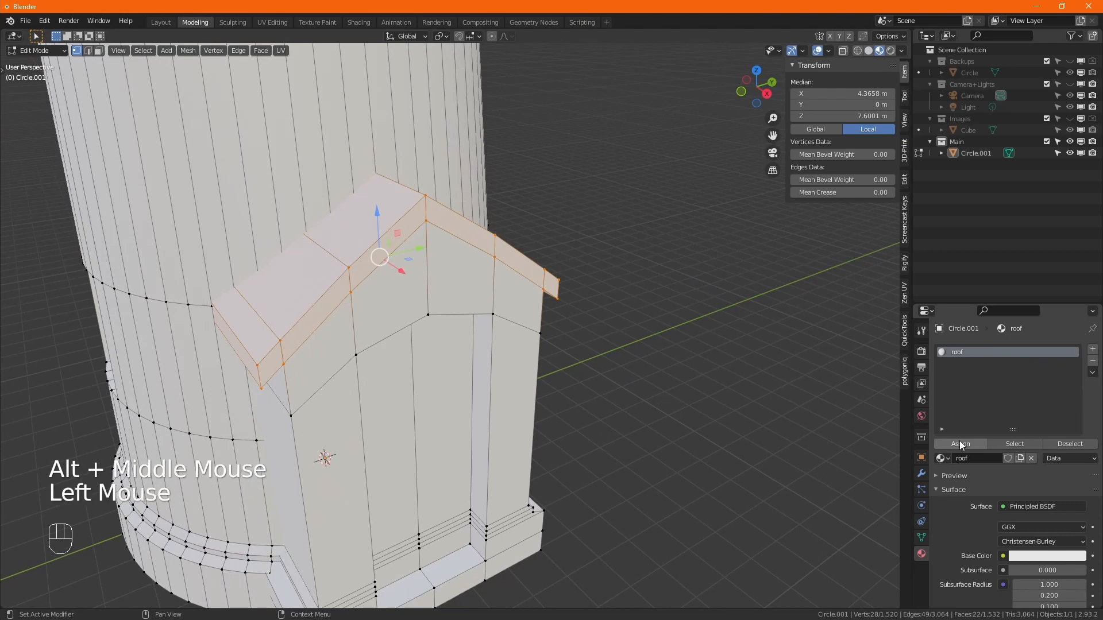
click(1037, 555)
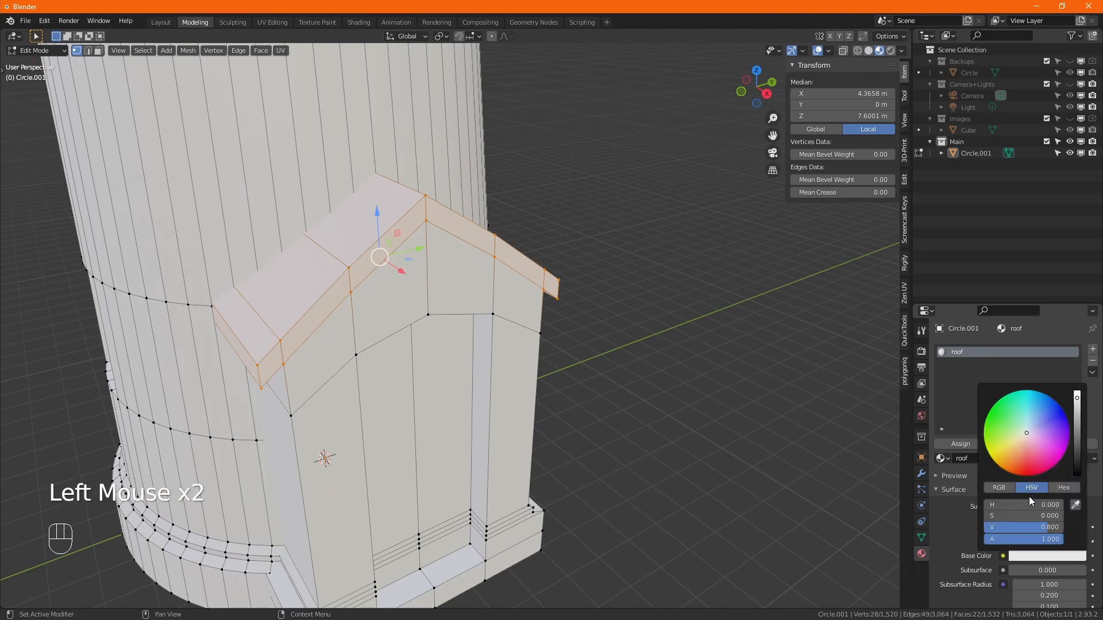
drag(1032, 438, 997, 414)
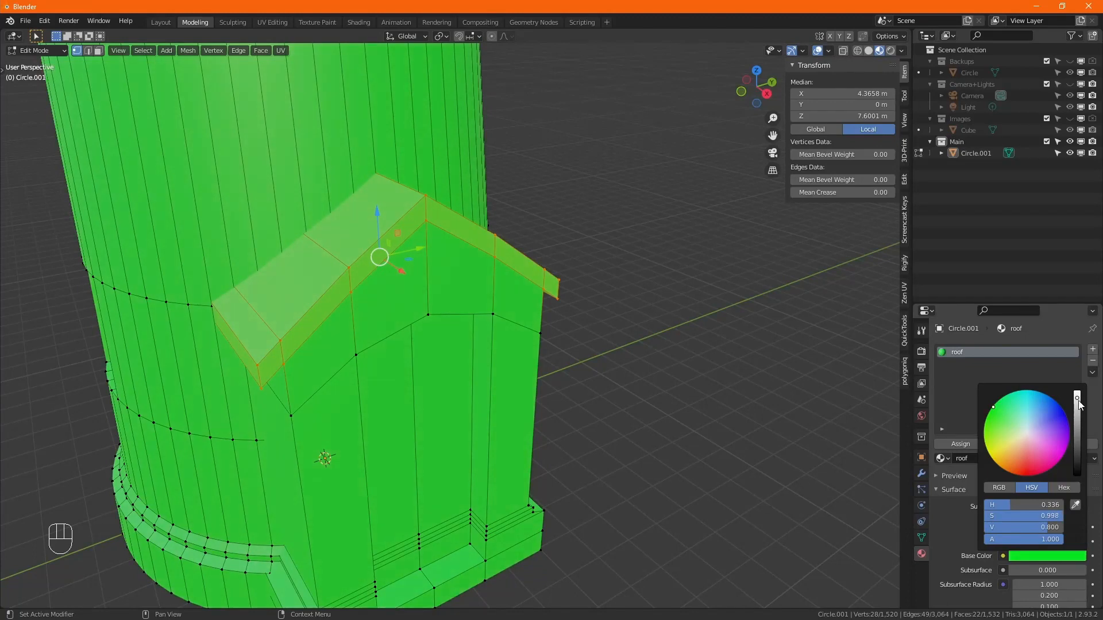
drag(1077, 402, 1078, 446)
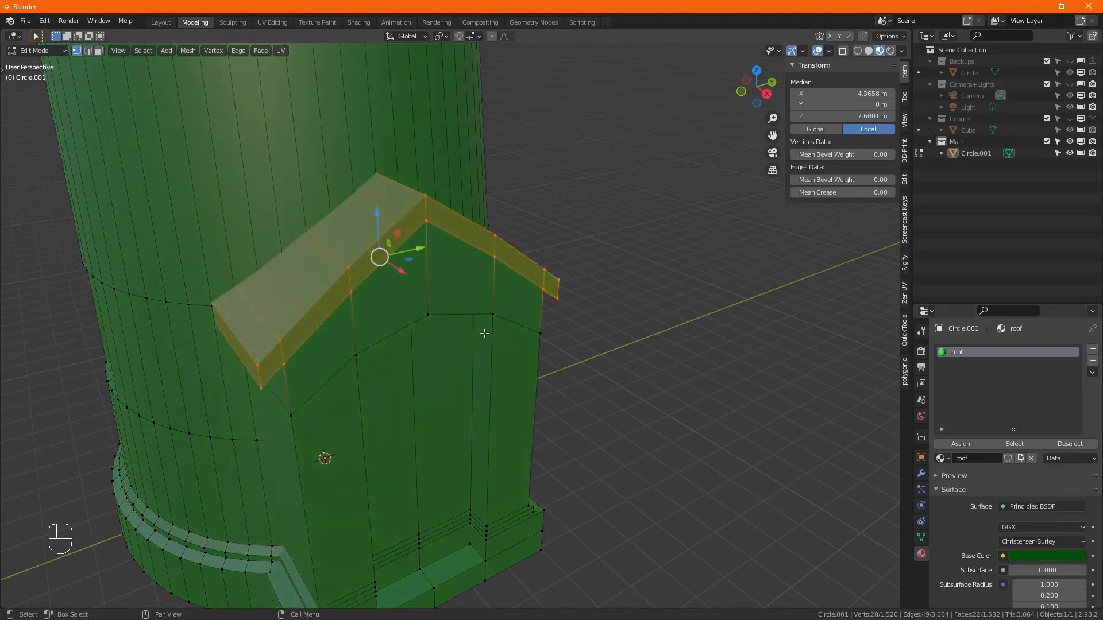
Invert the selection, grow it up to the underside of the roof, and add a second material named brick
key(ctrl+i)
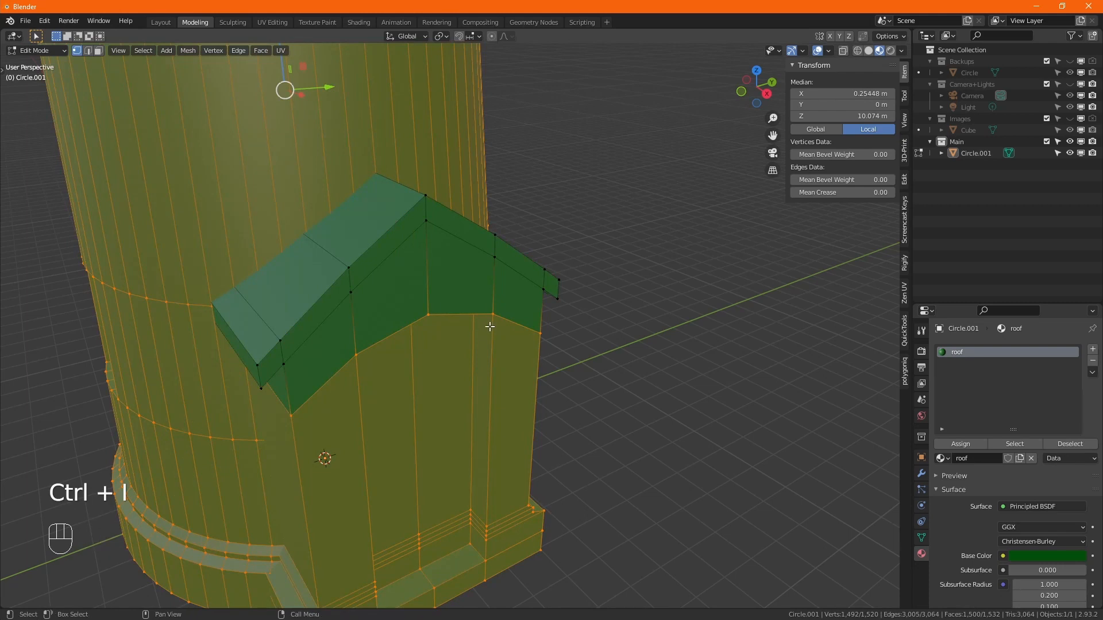
key(ctrl+KP_Add)
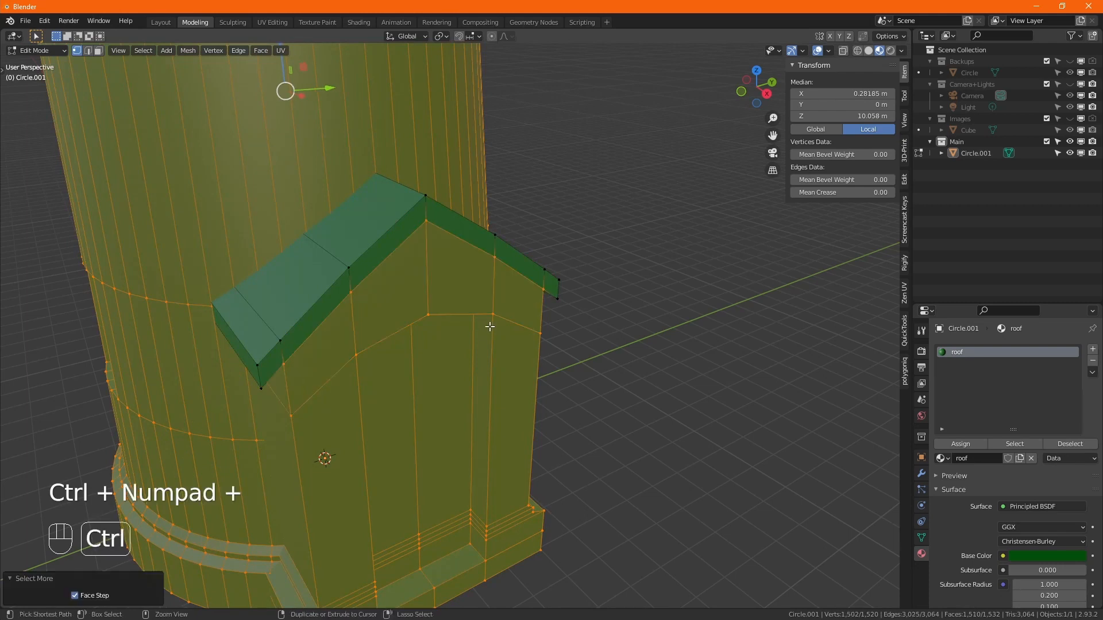
click(1092, 350)
click(988, 458)
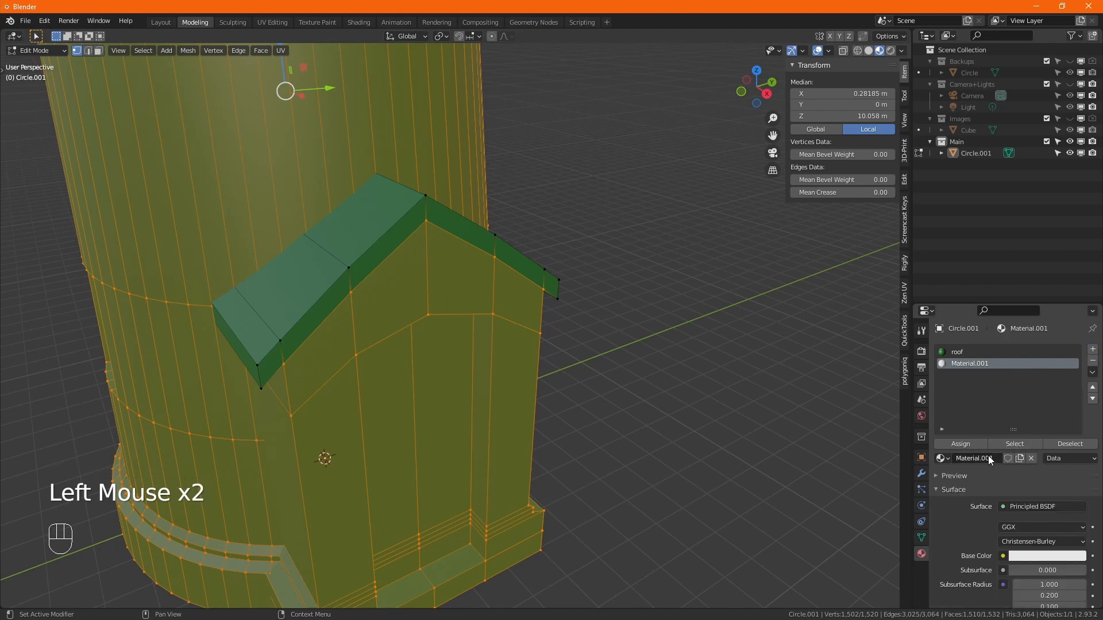
click(988, 457)
text(brick)
key(Return)
Set the brick material's base color to red with saturation 0.970 and assign it to the selected walls and tower
click(1031, 555)
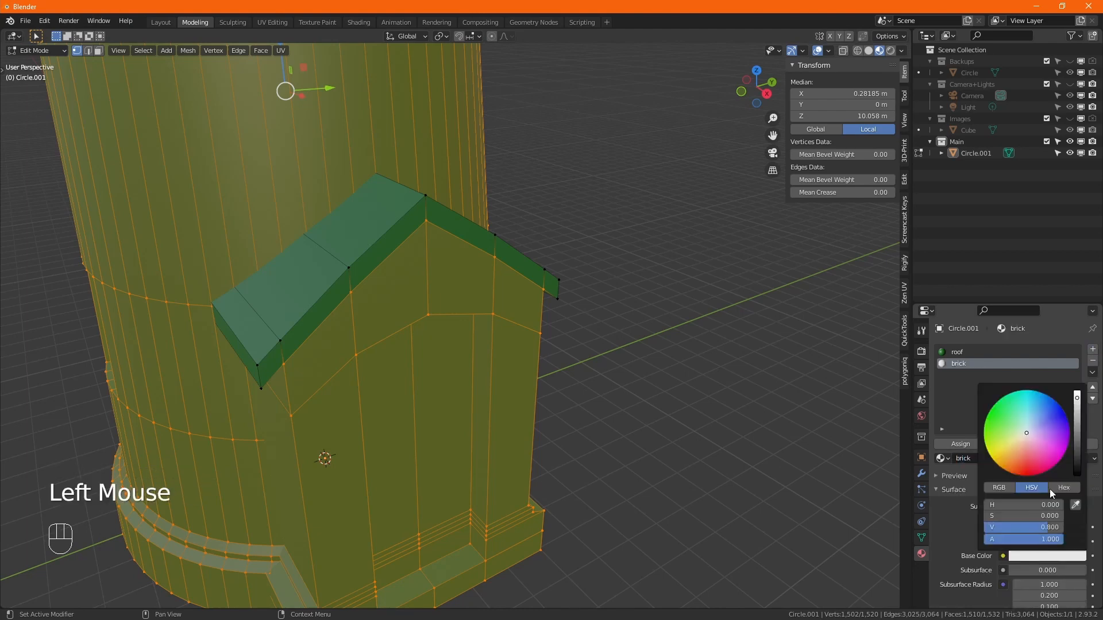
drag(1026, 437, 1027, 468)
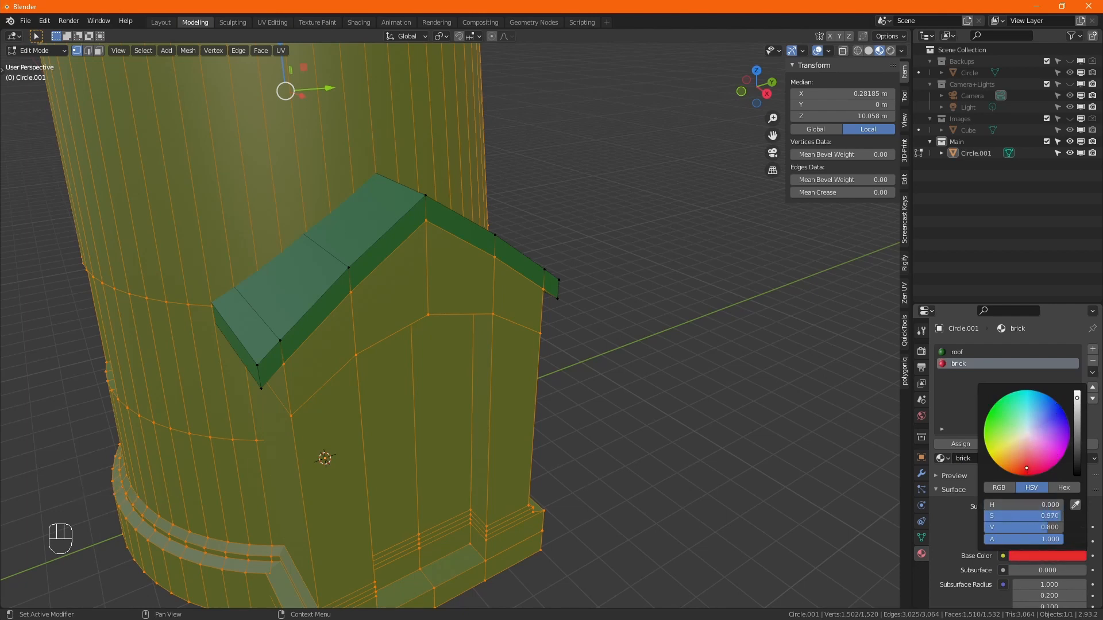
click(971, 444)
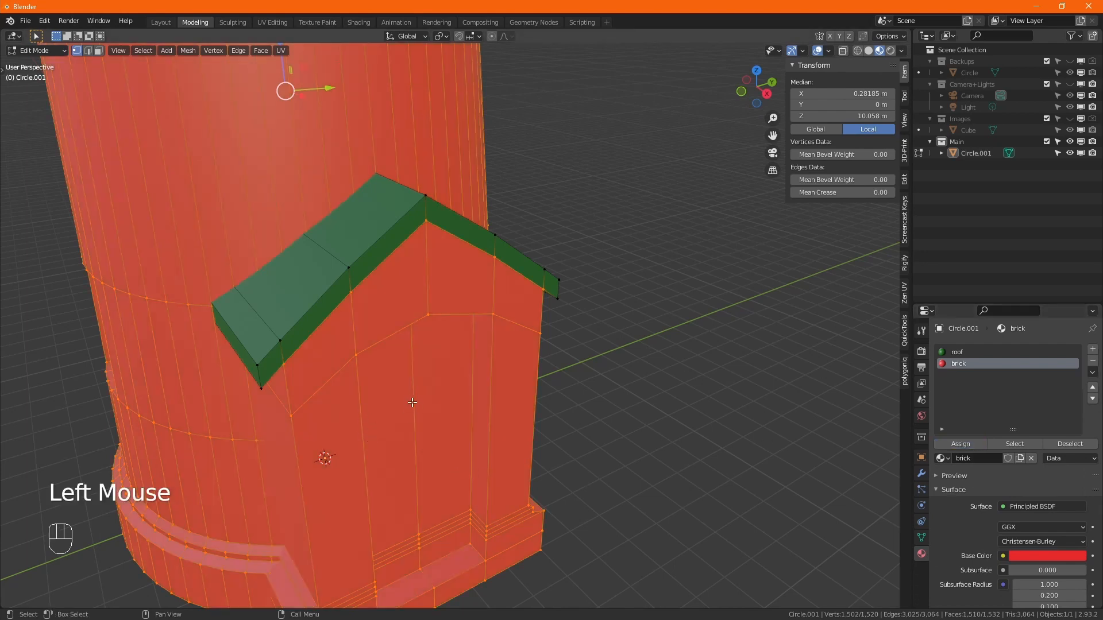
In face select mode, select all faces of the entrance house's recessed door and assign them the roof material
key(3)
click(394, 413)
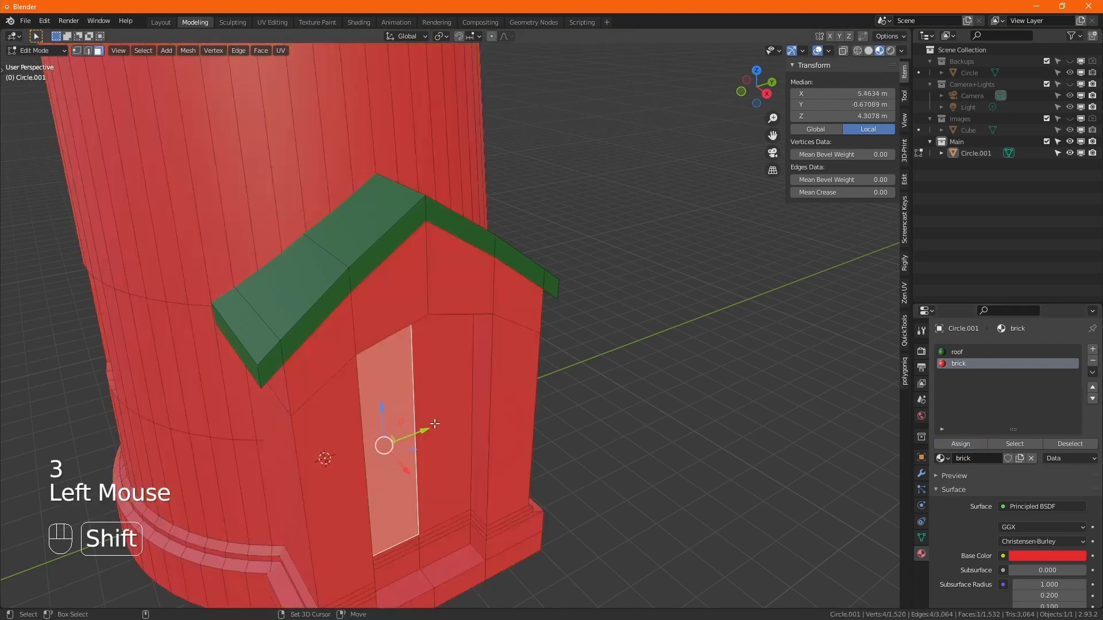
shift+click(436, 424)
shift+drag(407, 524, 428, 556)
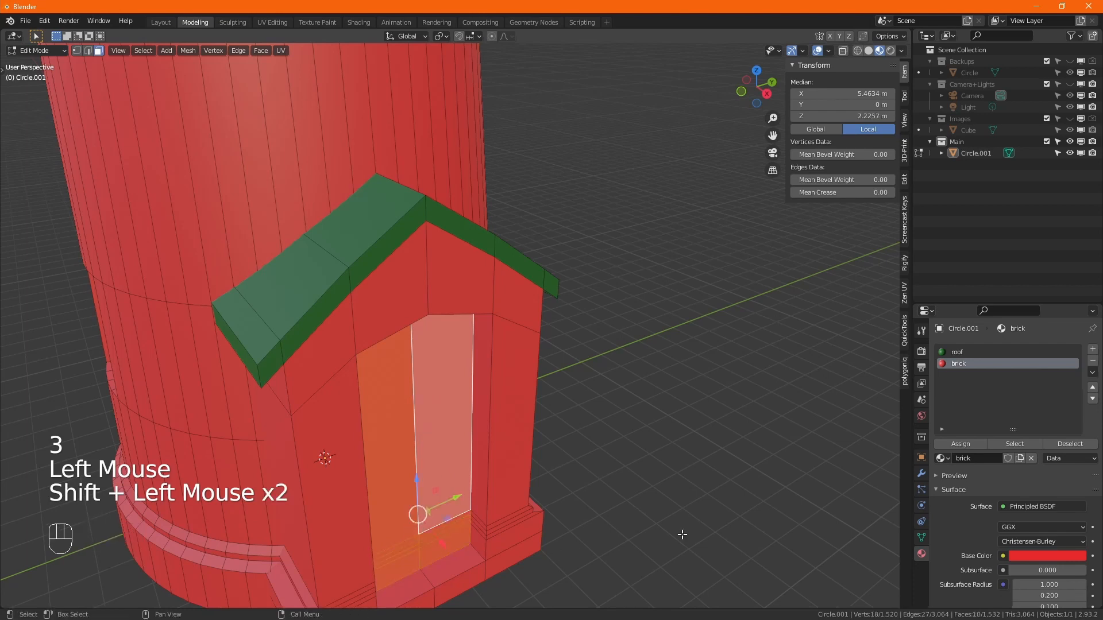
click(973, 351)
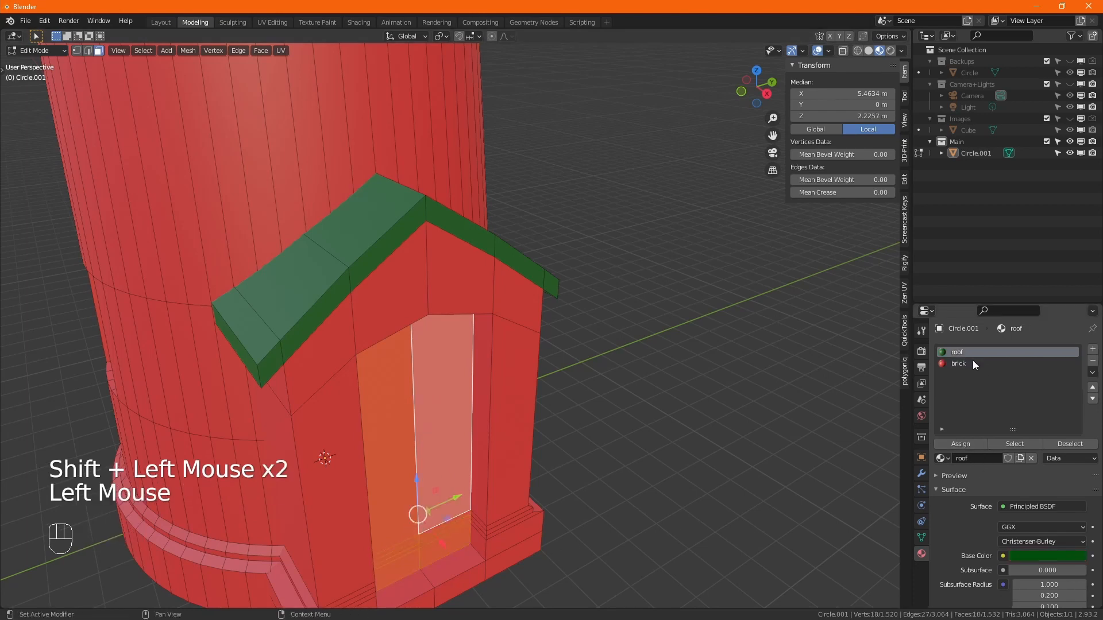
click(972, 444)
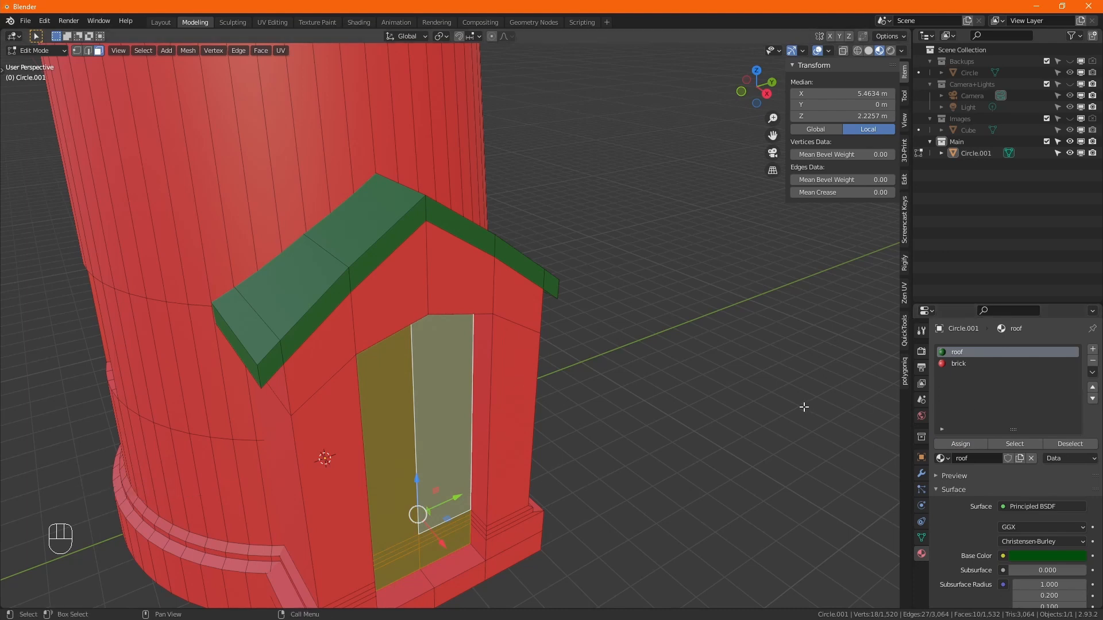
Return to Object Mode and look over the whole lighthouse with its materials
alt+middle_click(521, 335)
scroll(521, 335, down, 2)
middle_drag(520, 334, 480, 345)
alt+middle_drag(457, 239, 496, 326)
key(Tab)
scroll(445, 261, down, 1)
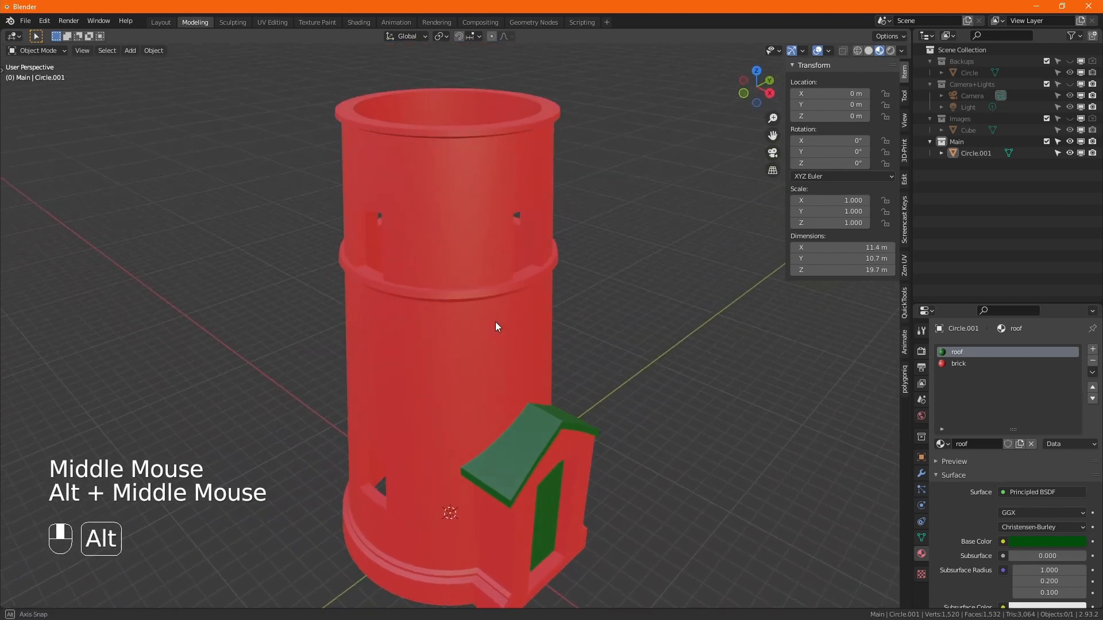
scroll(497, 326, up, 1)
drag(0, 62, 0, 77)
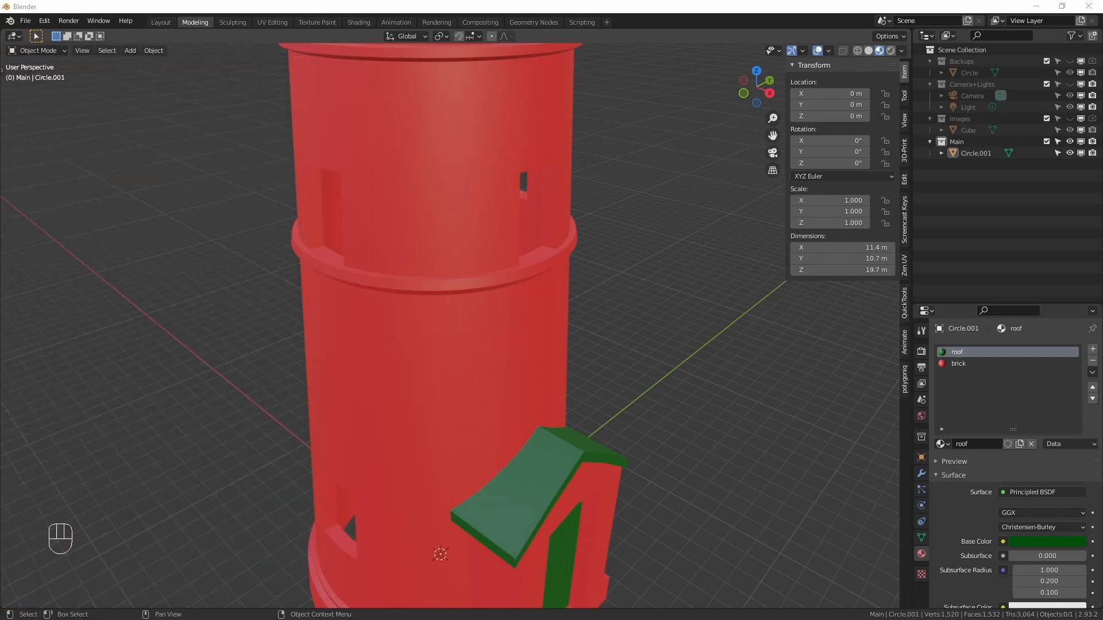
middle_click(603, 219)
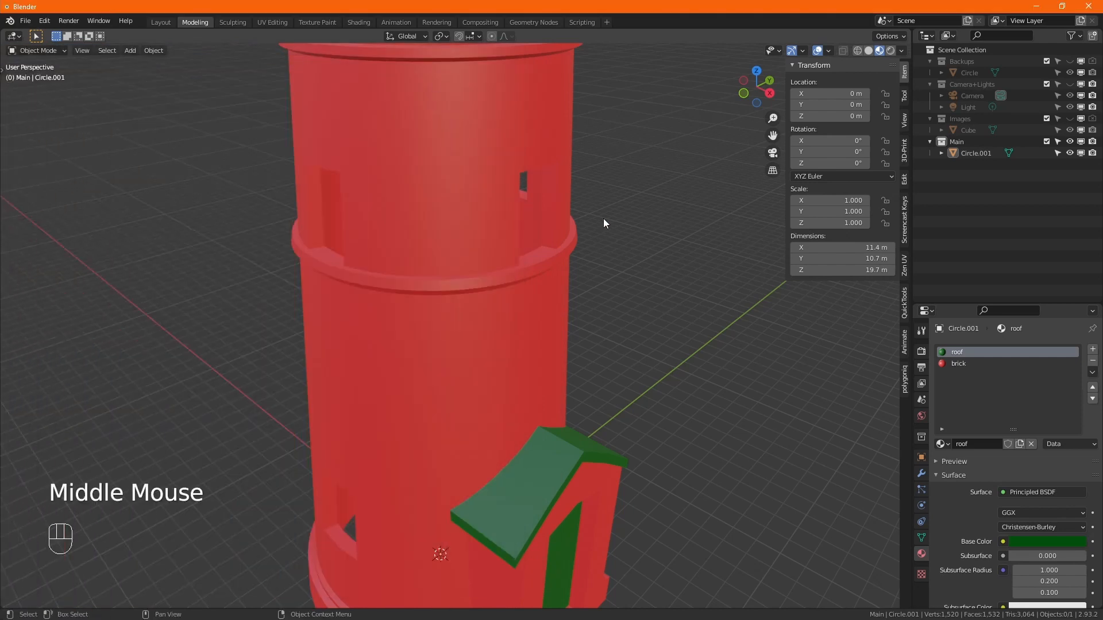
scroll(603, 218, down, 2)
middle_drag(603, 218, 553, 278)
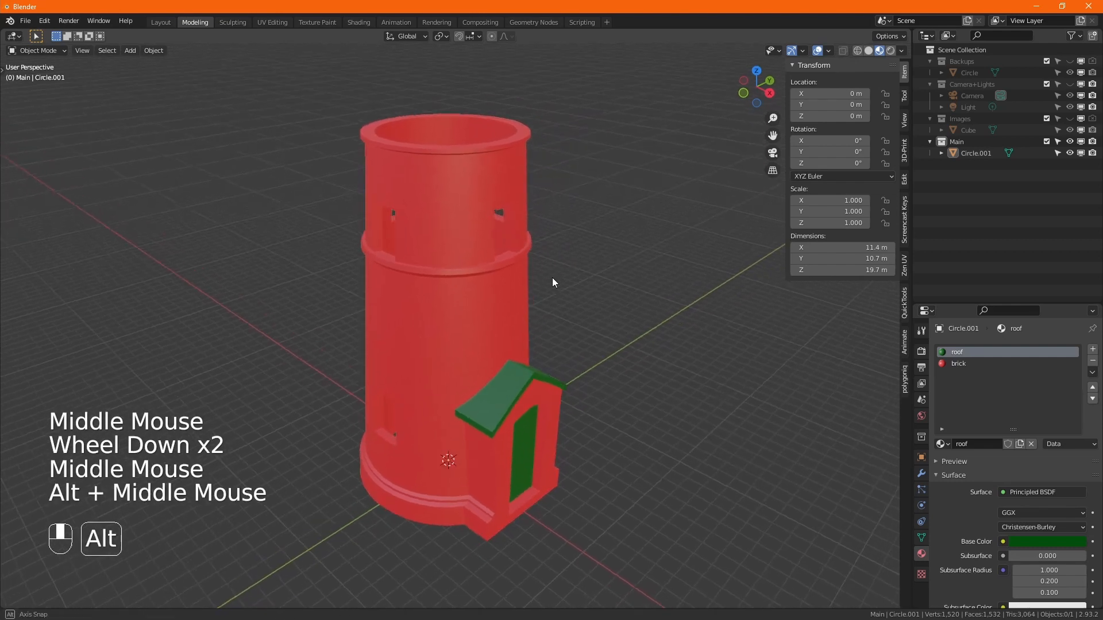